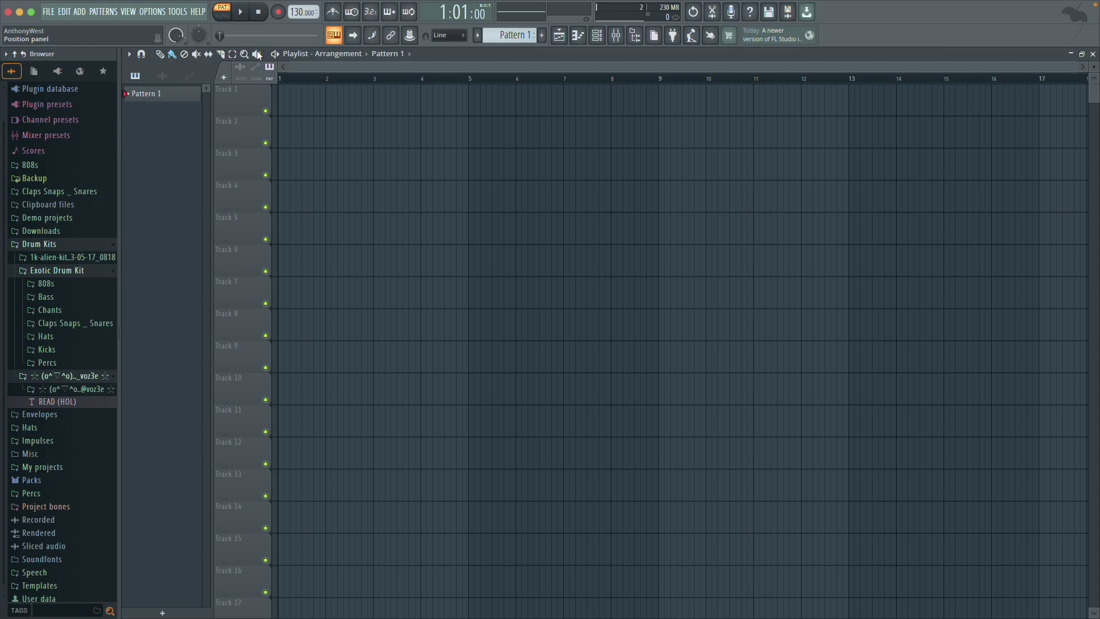
pyautogui.moveTo(332, 68); pyautogui.dragTo(286, 64)
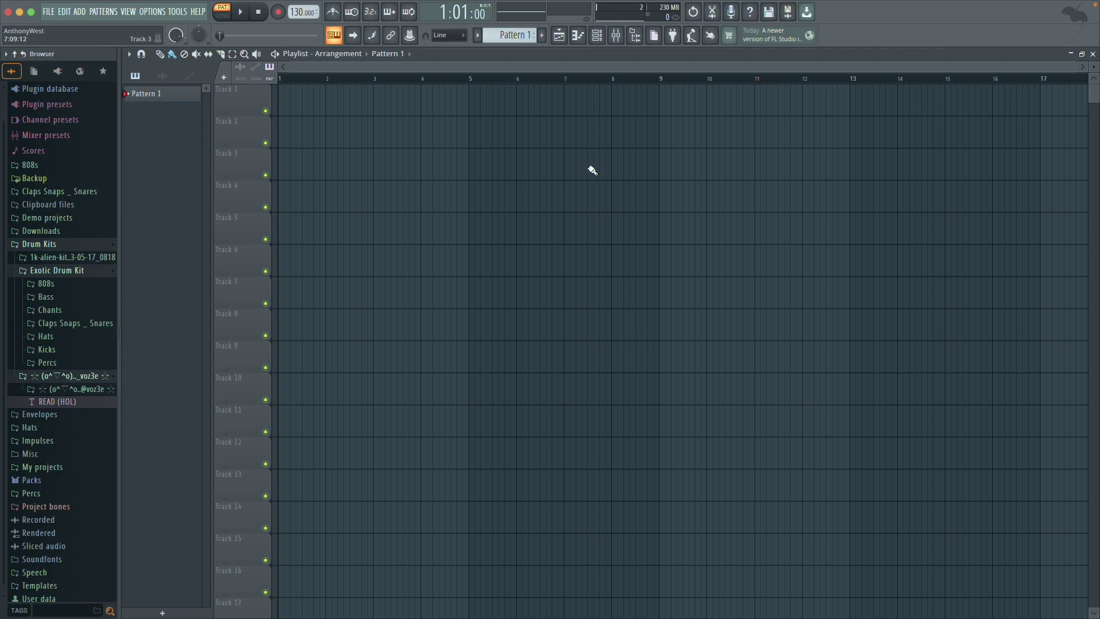
pyautogui.click(560, 38)
pyautogui.click(560, 37)
pyautogui.click(566, 38)
pyautogui.click(565, 38)
pyautogui.click(566, 38)
pyautogui.click(565, 38)
pyautogui.click(565, 39)
pyautogui.click(564, 38)
# - Import "(FREE) Pierre Bourne x Playboi Carti Type Beat" from the nimbus folder in Finder into the playlist and minimize the Finder window
pyautogui.moveTo(590, 615)
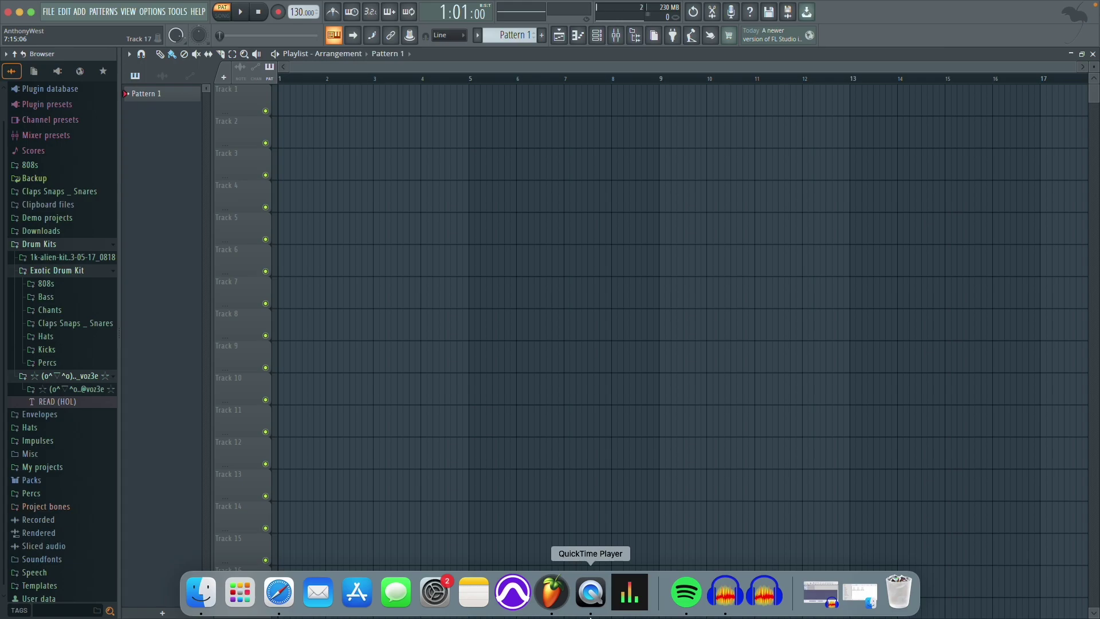
pyautogui.click(859, 593)
pyautogui.moveTo(637, 330); pyautogui.dragTo(764, 346)
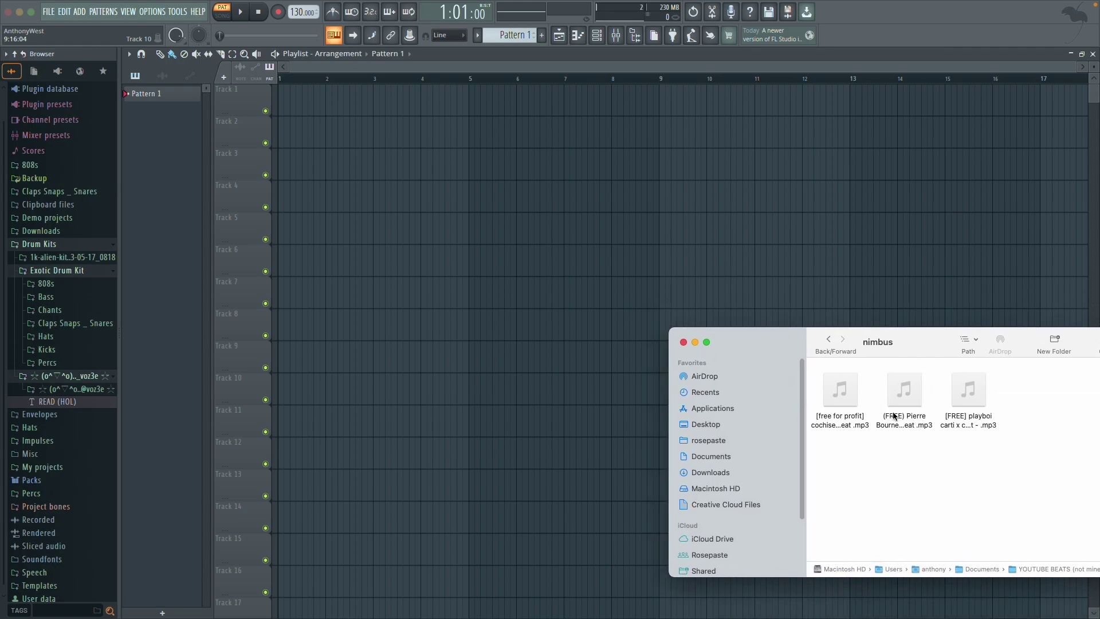
pyautogui.click(904, 389)
pyautogui.moveTo(918, 406); pyautogui.dragTo(441, 130)
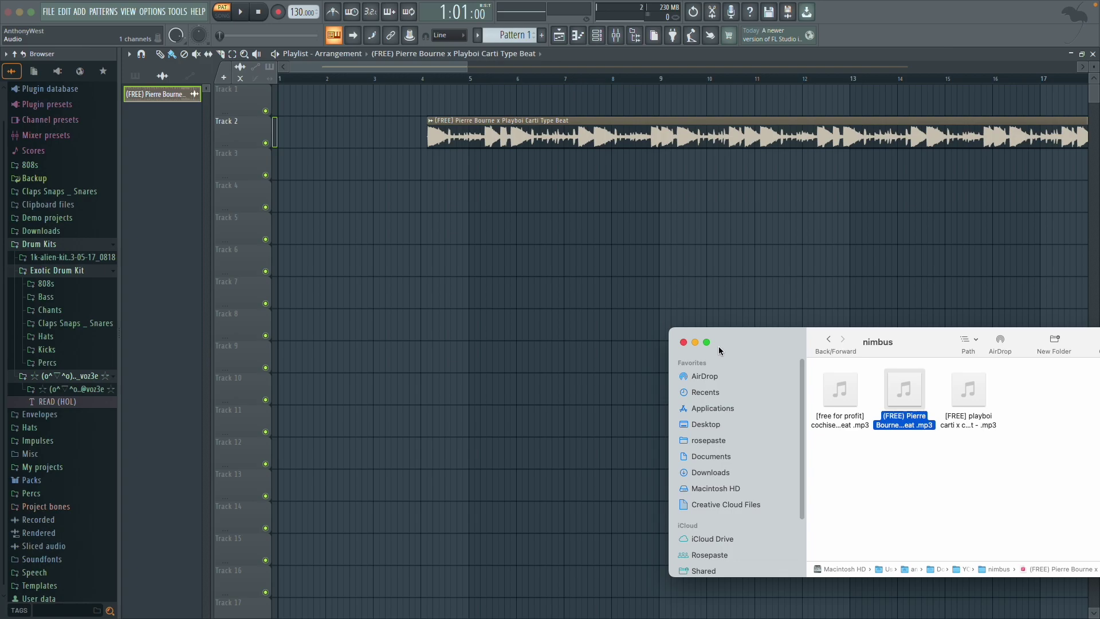
pyautogui.click(695, 342)
# - Move the imported audio clip to the very start of Track 1 at bar 1
pyautogui.scroll(-3, 527, 77)
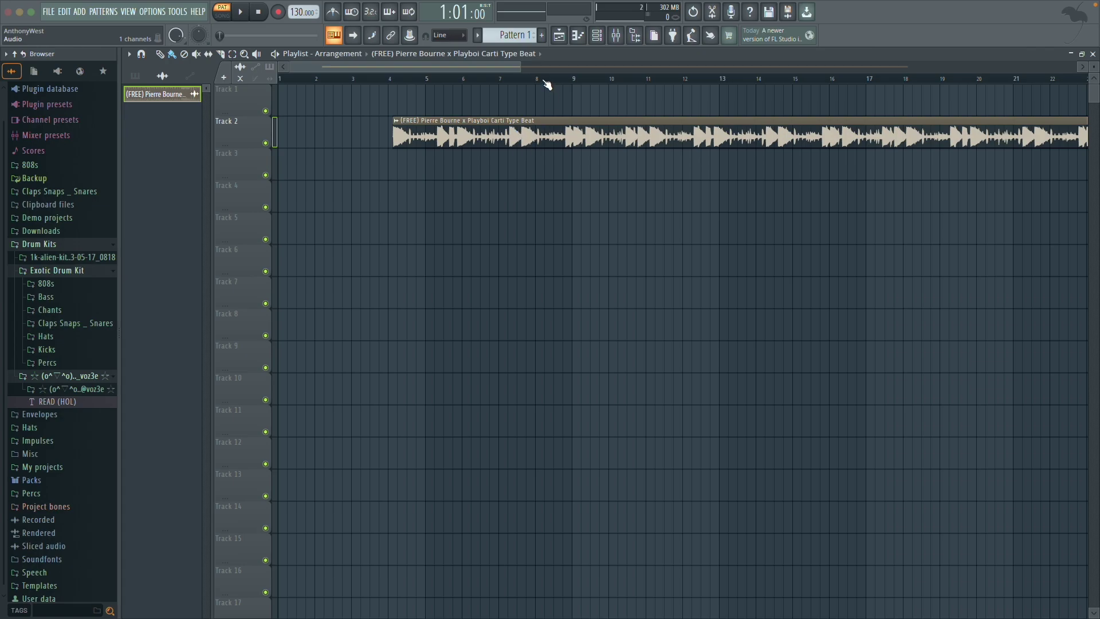
pyautogui.scroll(-1, 547, 84)
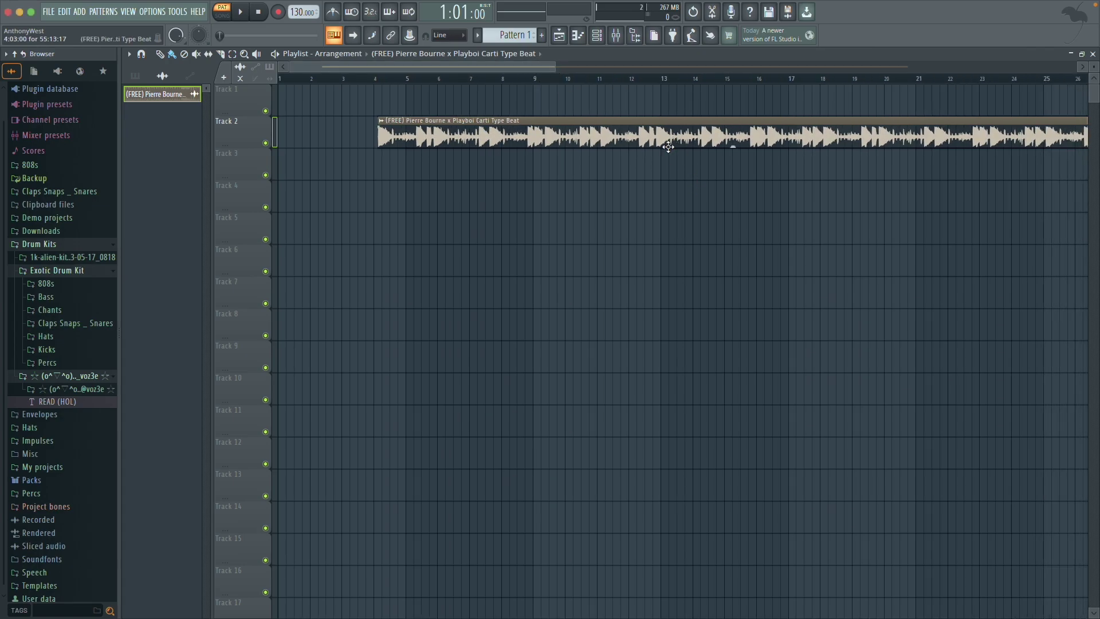
pyautogui.moveTo(657, 139); pyautogui.dragTo(298, 86)
pyautogui.scroll(3, 399, 66)
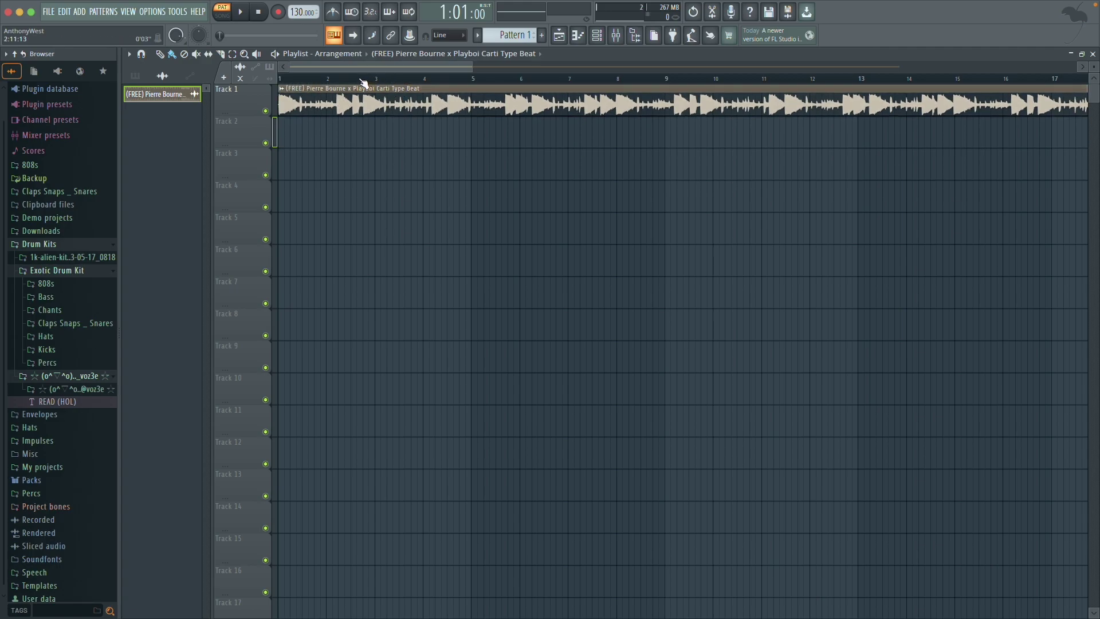
pyautogui.scroll(2, 363, 83)
pyautogui.scroll(2, 359, 67)
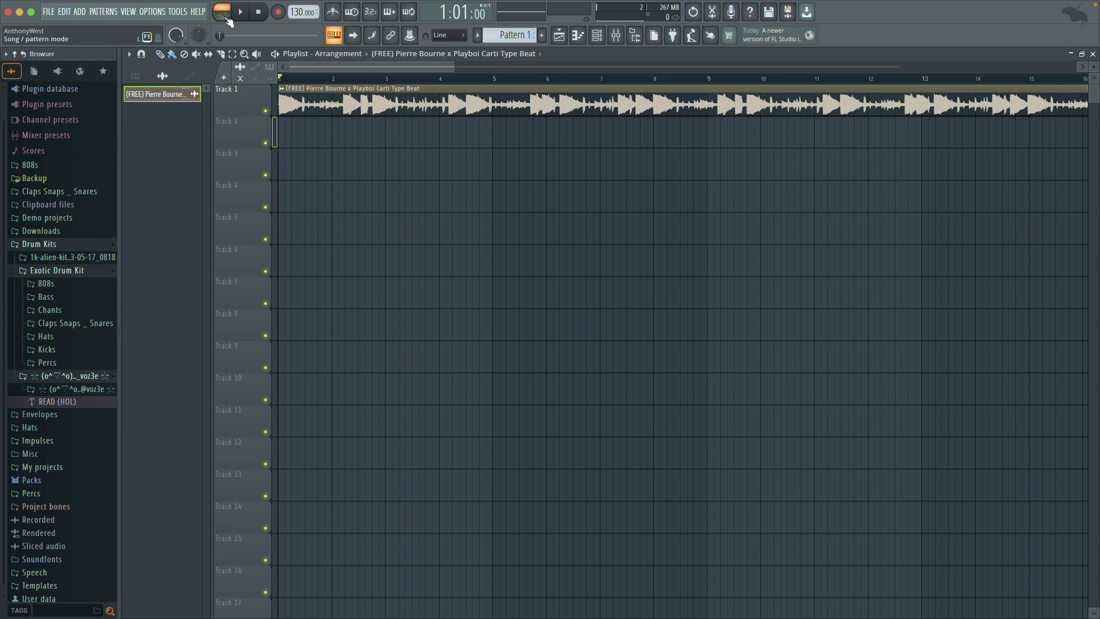
# - Inspect the channel rack with the imported audio channel and close it
pyautogui.click(597, 43)
pyautogui.moveTo(467, 276); pyautogui.dragTo(493, 262)
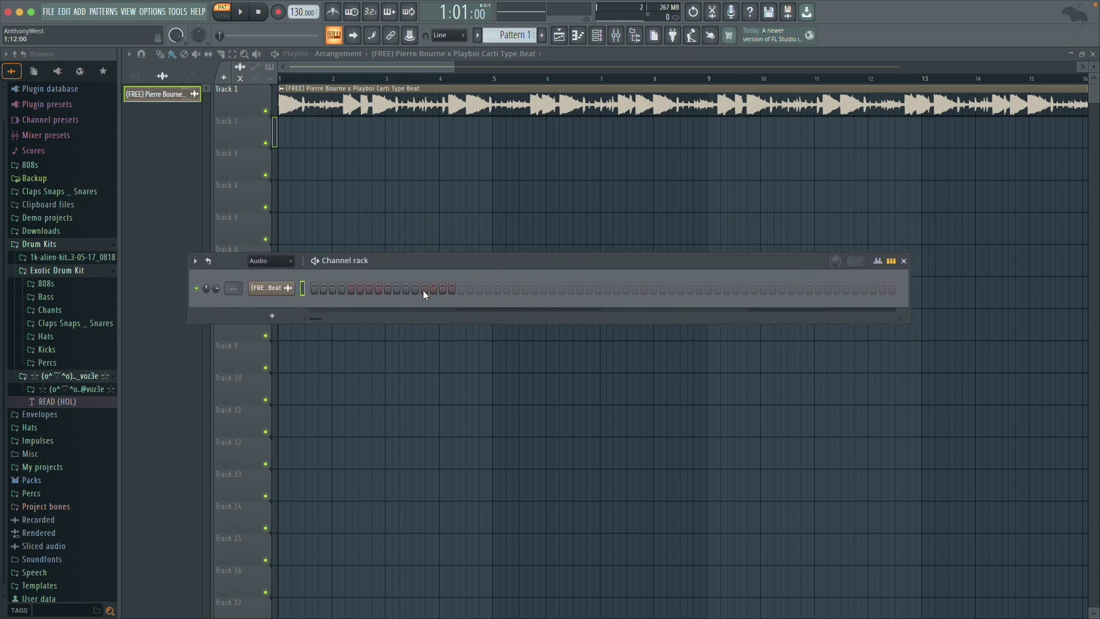
pyautogui.moveTo(420, 268); pyautogui.dragTo(432, 351)
pyautogui.rightClick(507, 222)
pyautogui.scroll(-1, 435, 83)
pyautogui.scroll(-1, 436, 84)
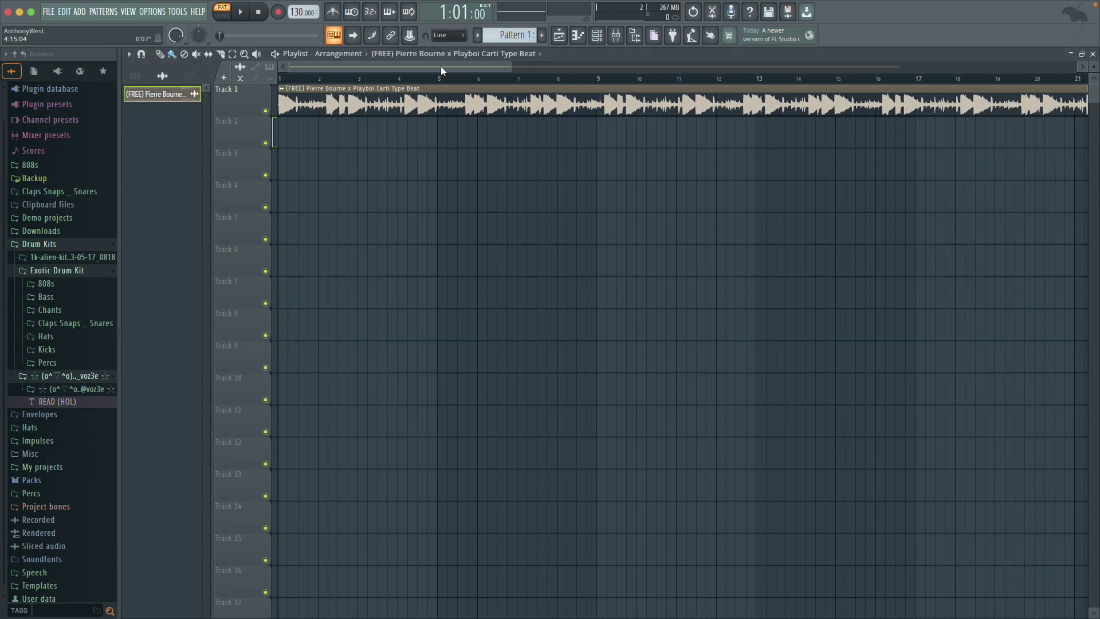
# - Switch playback to song mode and briefly play the arrangement
pyautogui.click(228, 16)
pyautogui.click(243, 13)
pyautogui.click(259, 12)
# - Review the available input/output devices in the audio settings and close the settings window
pyautogui.click(157, 14)
pyautogui.click(166, 48)
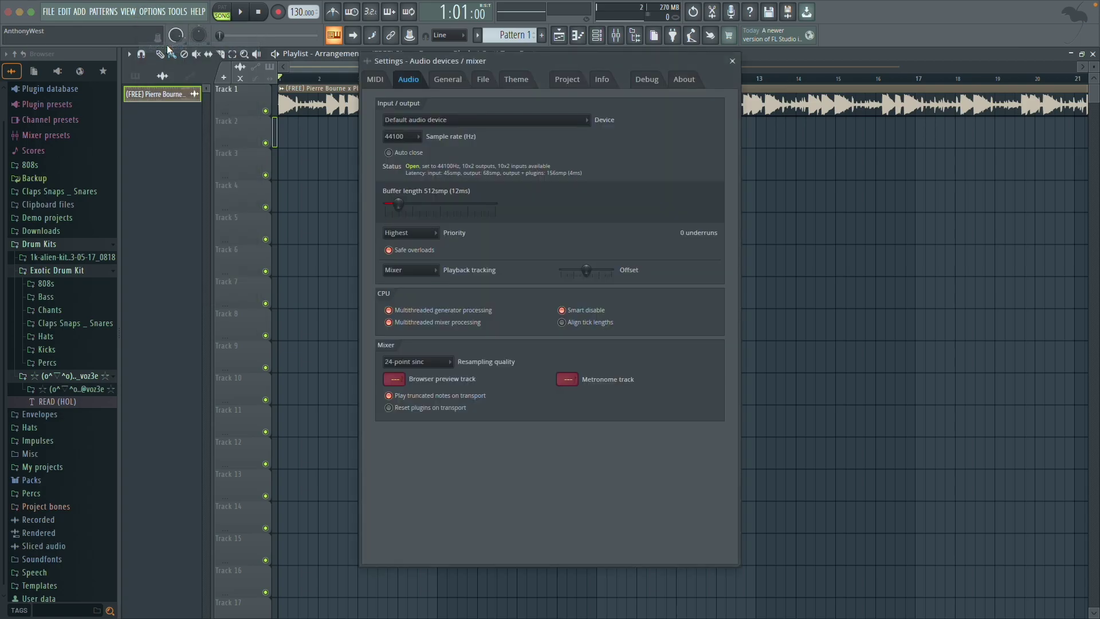
pyautogui.click(481, 125)
pyautogui.click(672, 134)
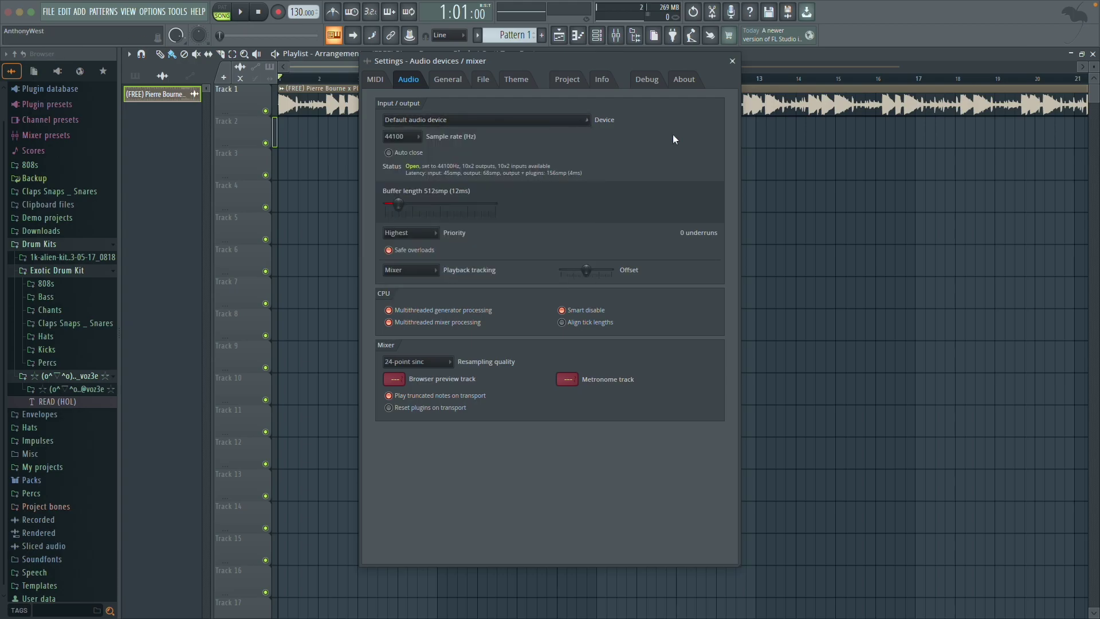
pyautogui.click(557, 124)
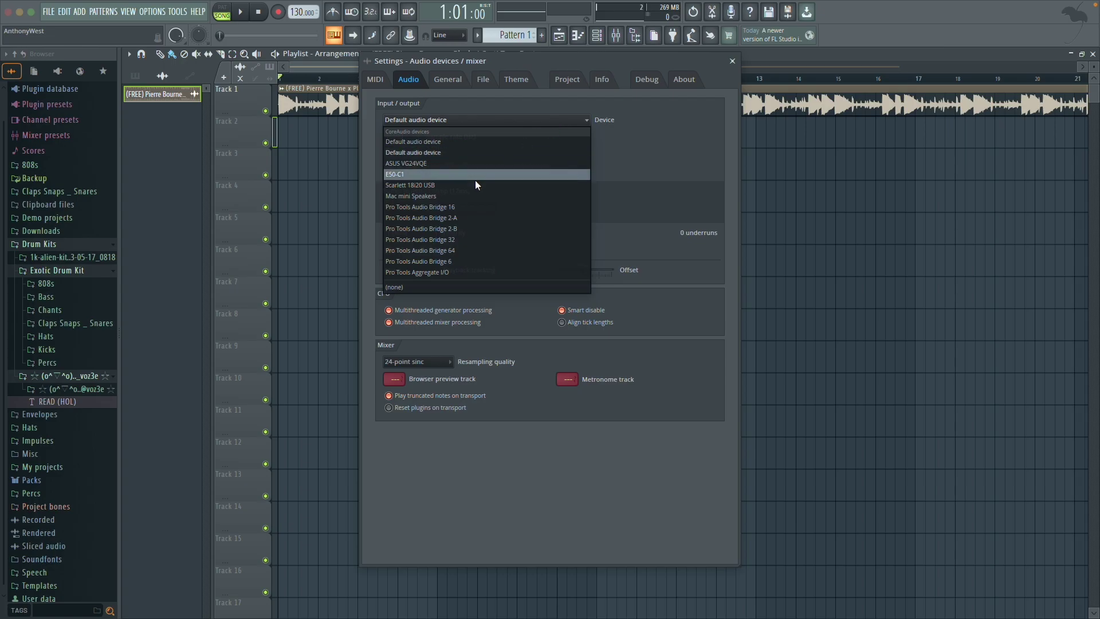
pyautogui.click(568, 106)
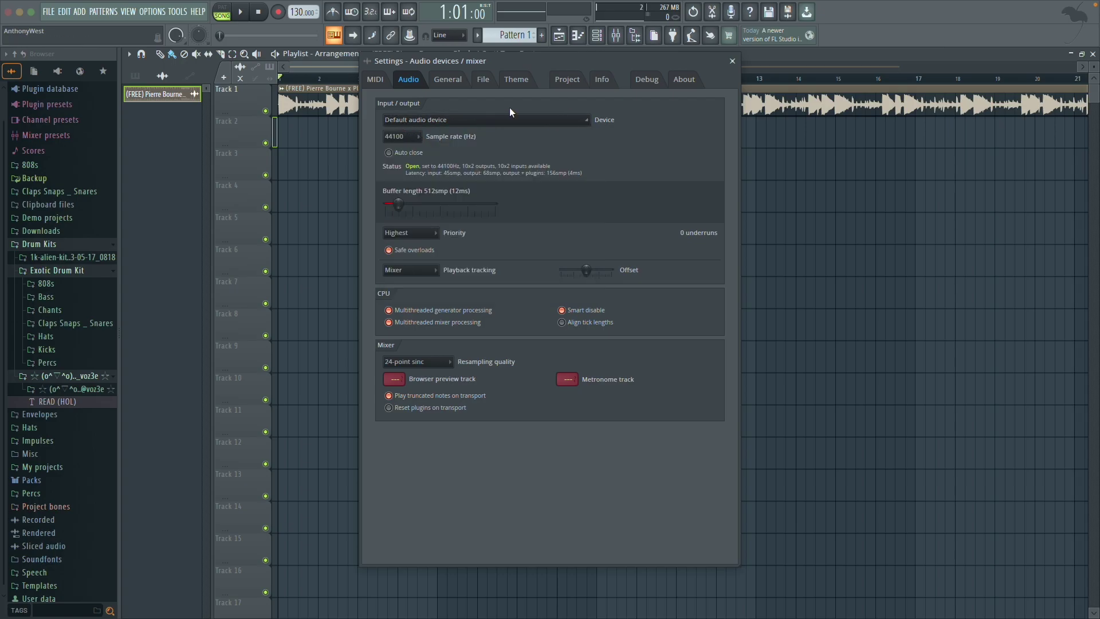
pyautogui.click(538, 125)
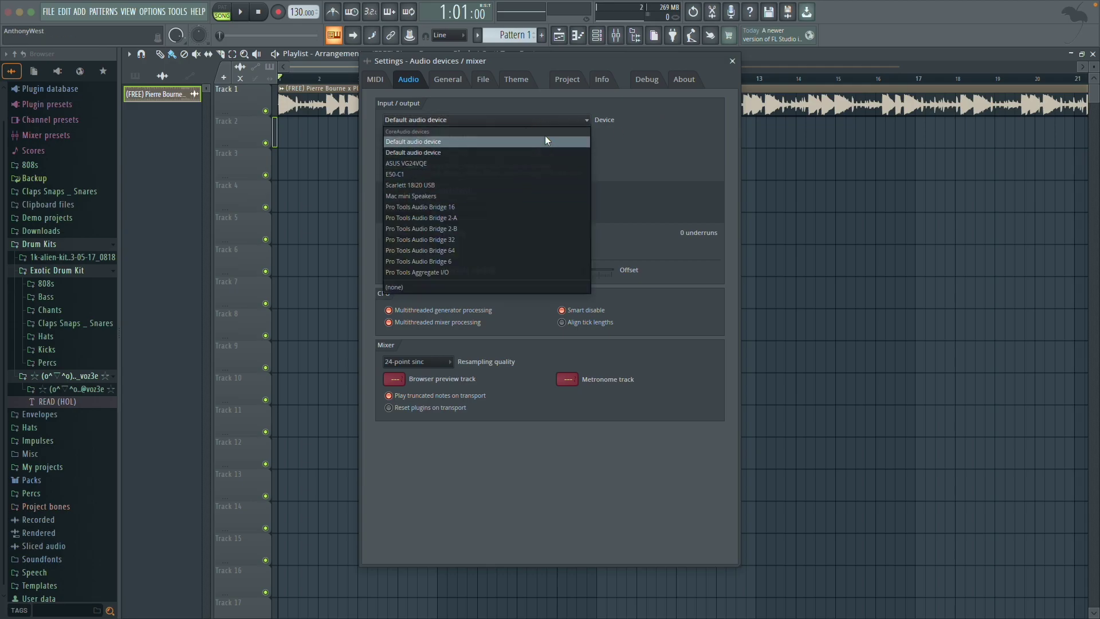
pyautogui.click(532, 108)
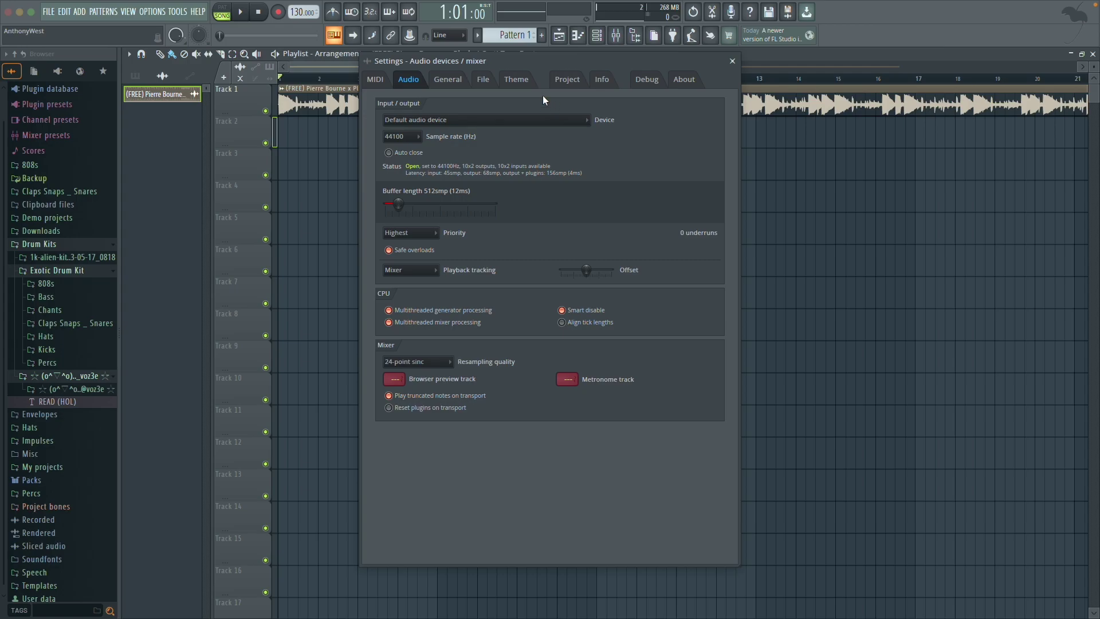
pyautogui.click(733, 61)
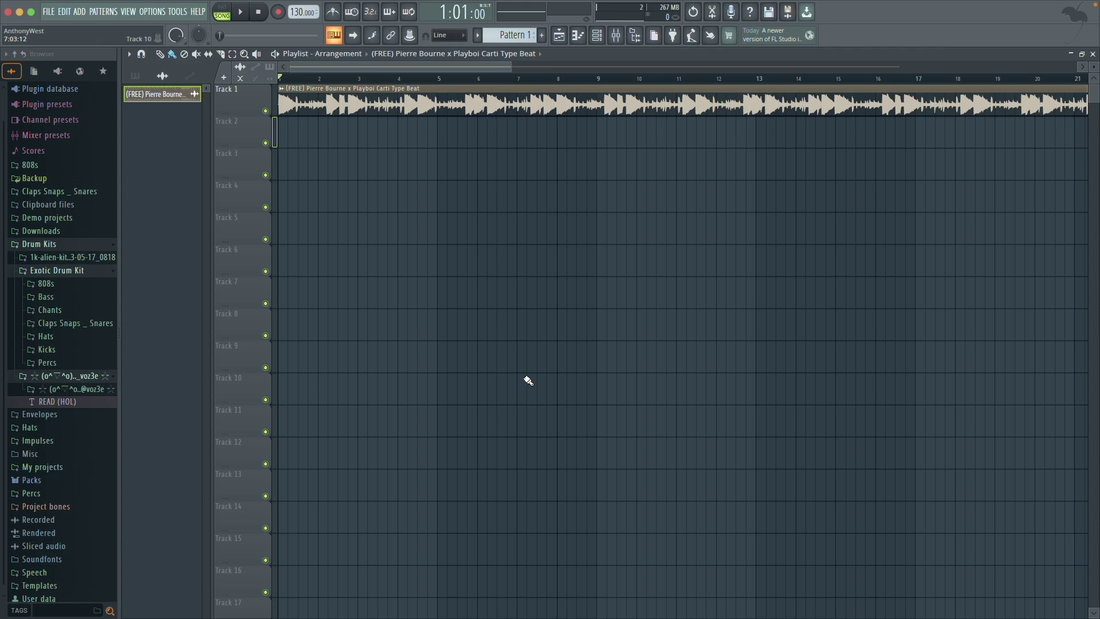
# - View the taptempo.io page in Safari and return to FL Studio
pyautogui.scroll(2, 477, 82)
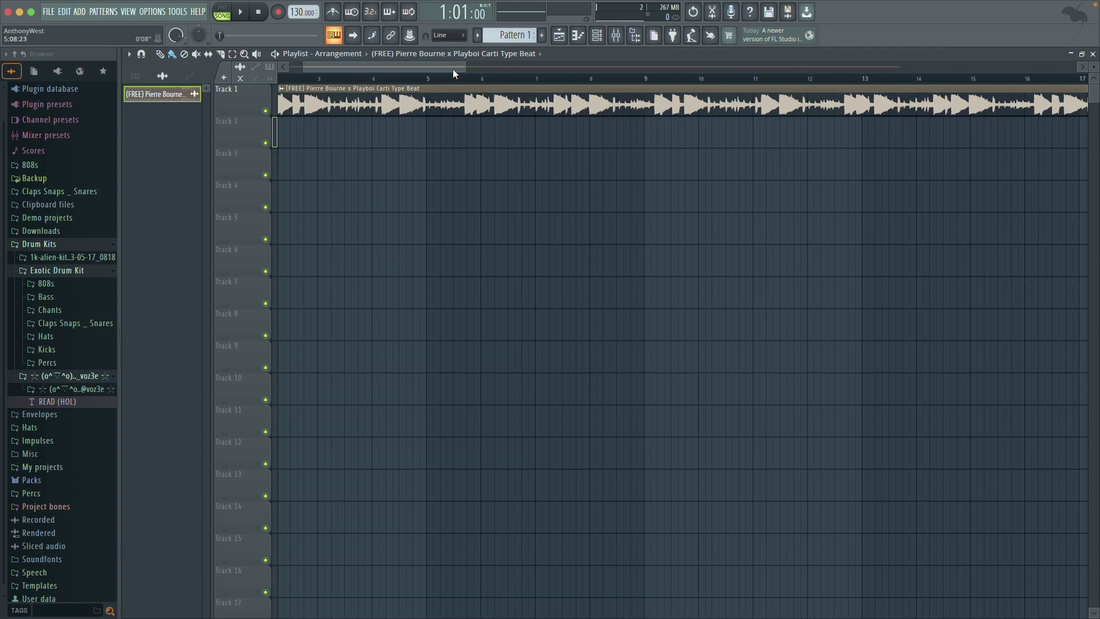
pyautogui.moveTo(453, 69); pyautogui.dragTo(327, 71)
pyautogui.scroll(2, 326, 69)
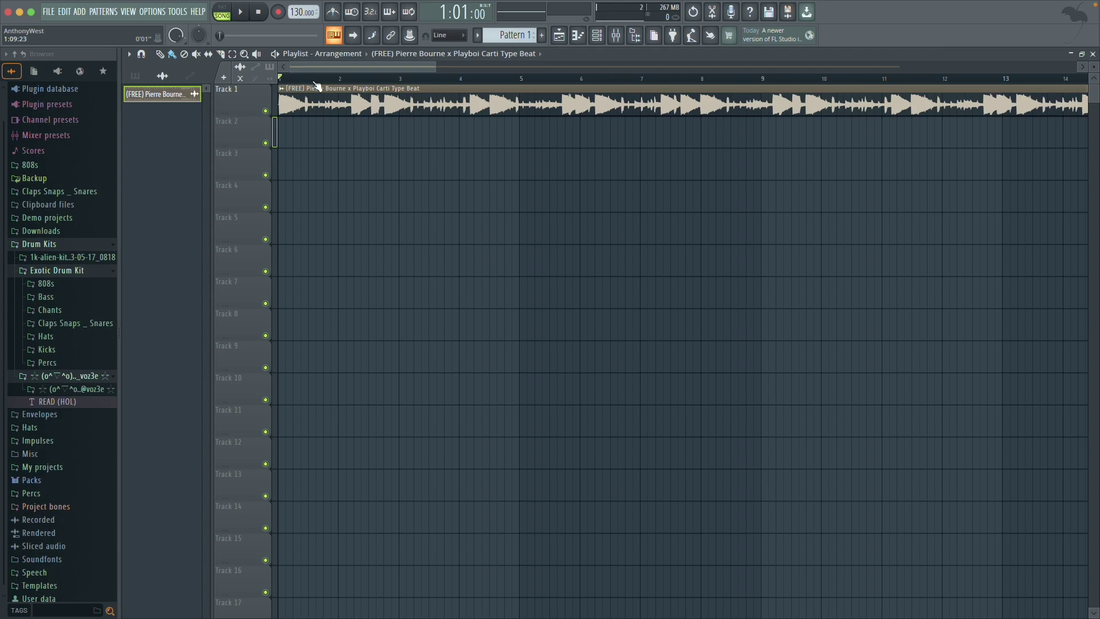
pyautogui.moveTo(436, 72); pyautogui.dragTo(603, 69)
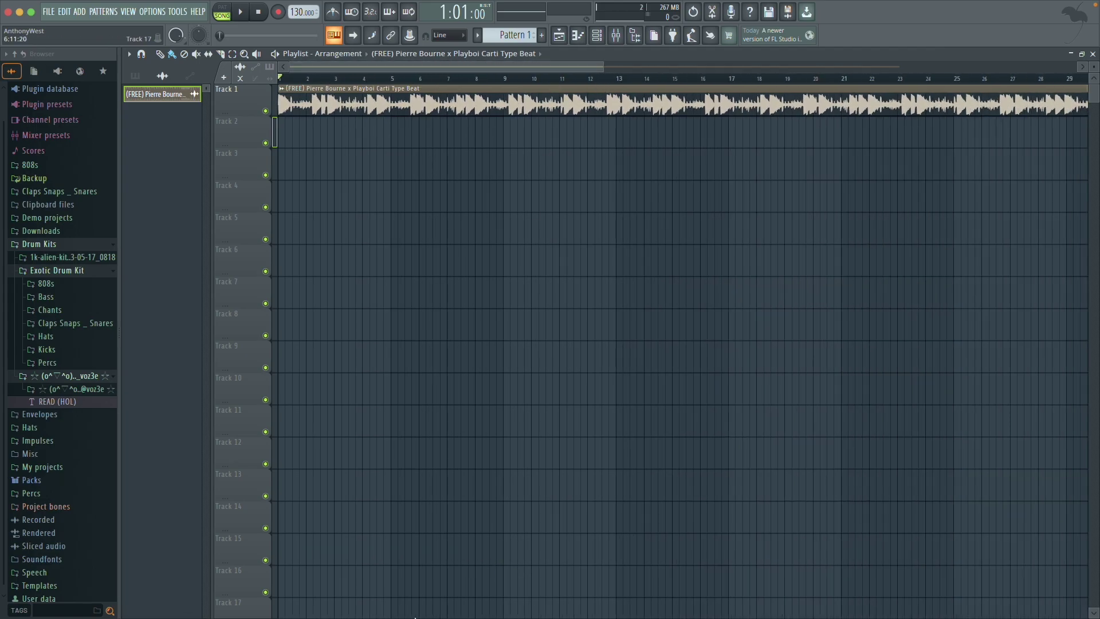
pyautogui.click(281, 593)
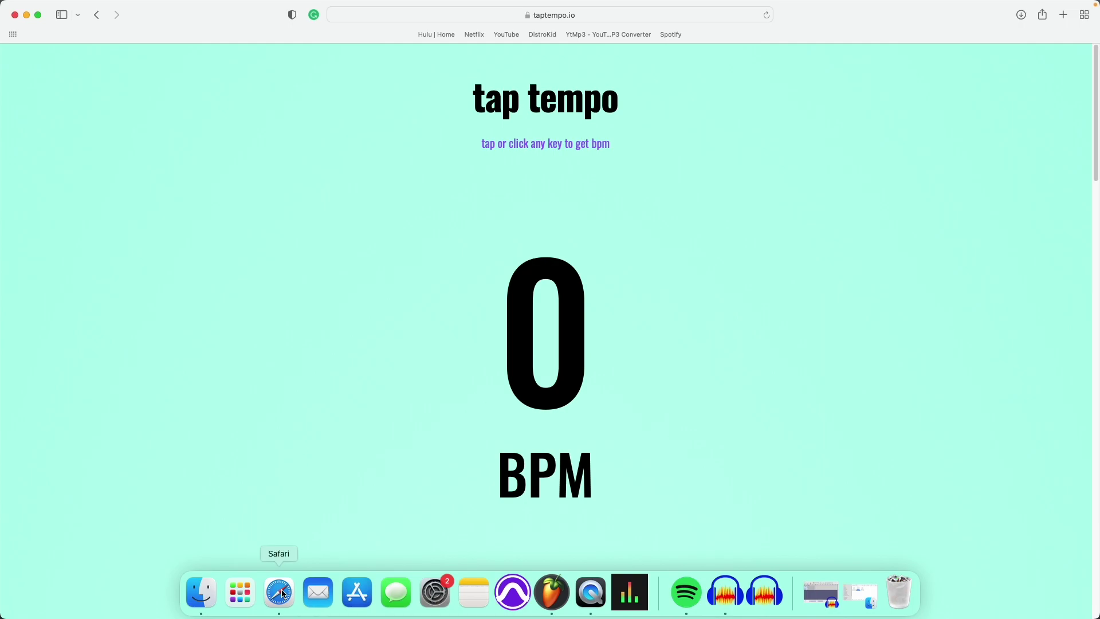
pyautogui.click(552, 593)
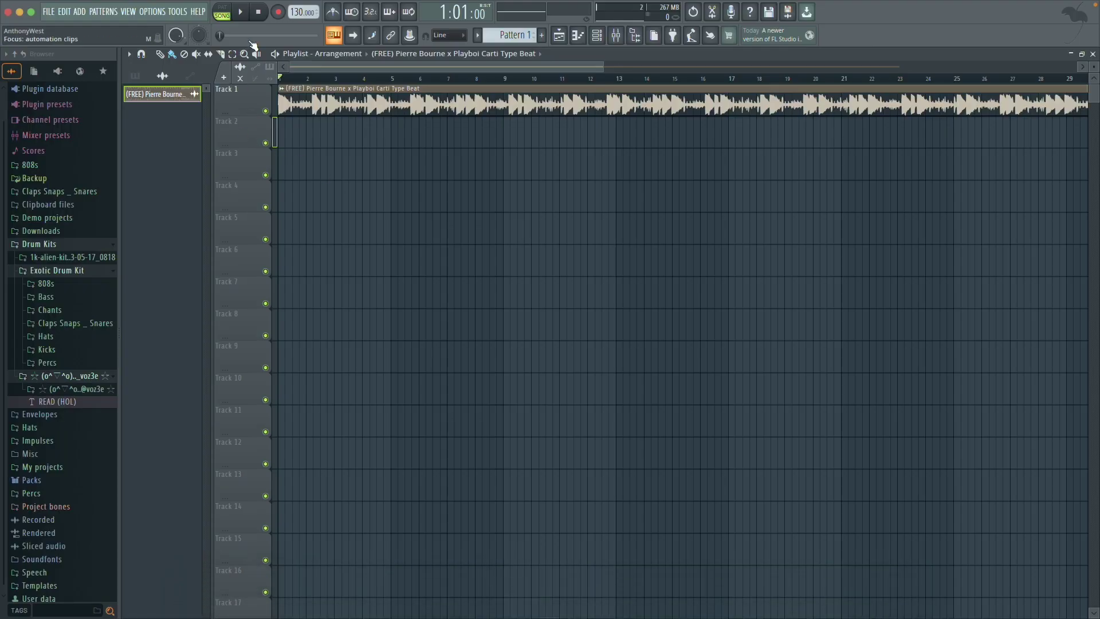
# - Play the beat and tap along with it on taptempo.io in Safari to measure its BPM
pyautogui.click(242, 13)
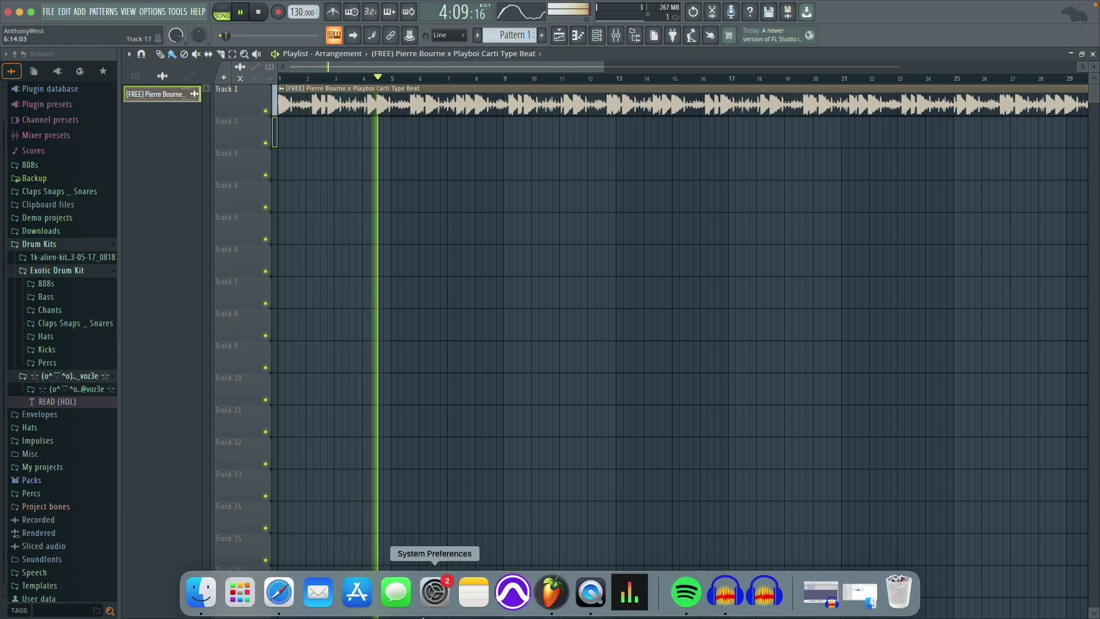
pyautogui.click(278, 596)
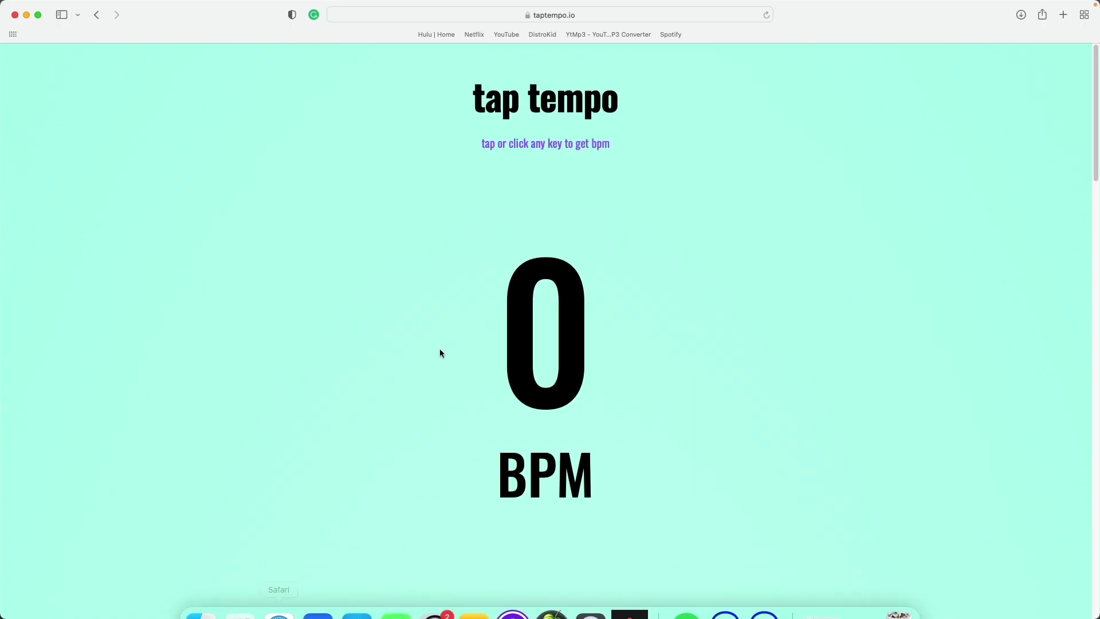
pyautogui.click(347, 342)
pyautogui.click(347, 343)
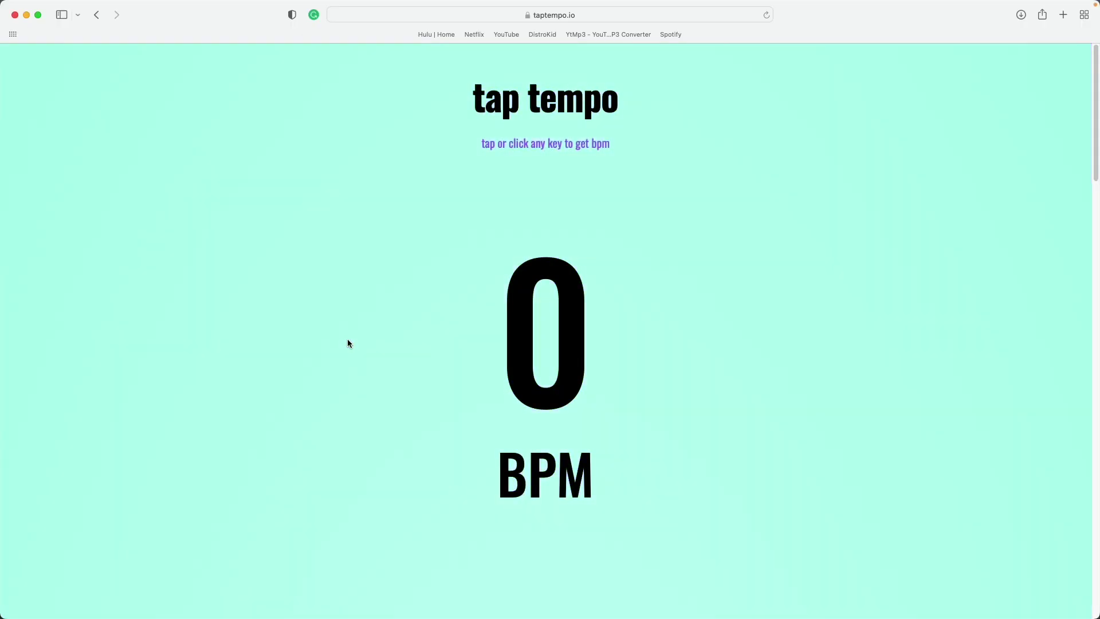
pyautogui.click(347, 342)
pyautogui.click(348, 342)
pyautogui.click(348, 342)
pyautogui.click(348, 342)
pyautogui.click(348, 342)
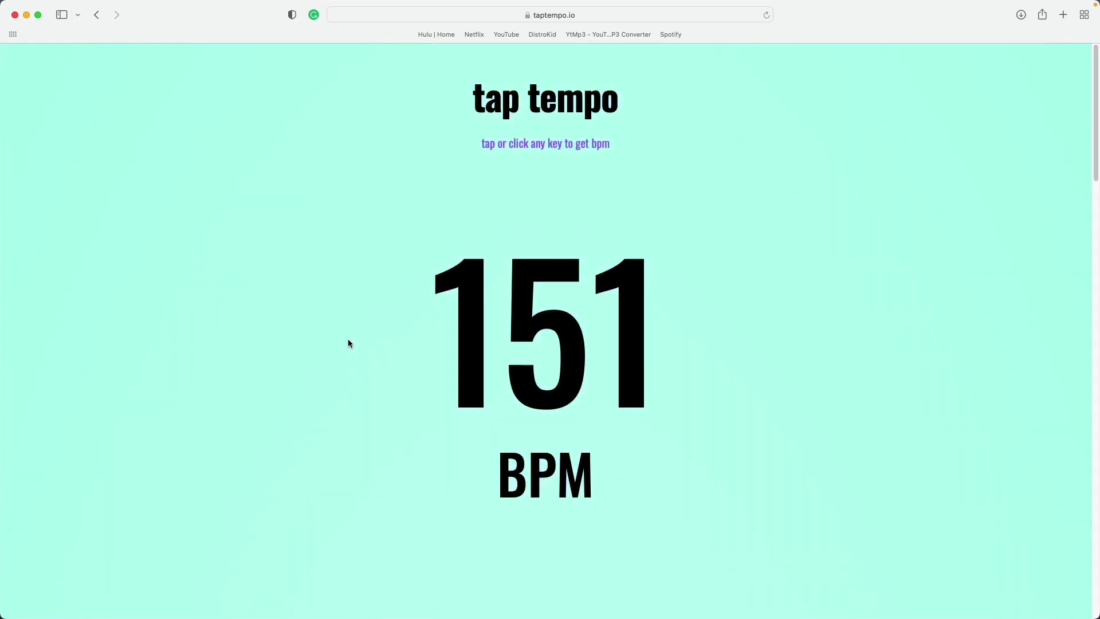
pyautogui.click(348, 342)
pyautogui.click(349, 342)
pyautogui.click(348, 342)
pyautogui.click(348, 342)
pyautogui.click(348, 342)
pyautogui.click(349, 342)
pyautogui.click(348, 342)
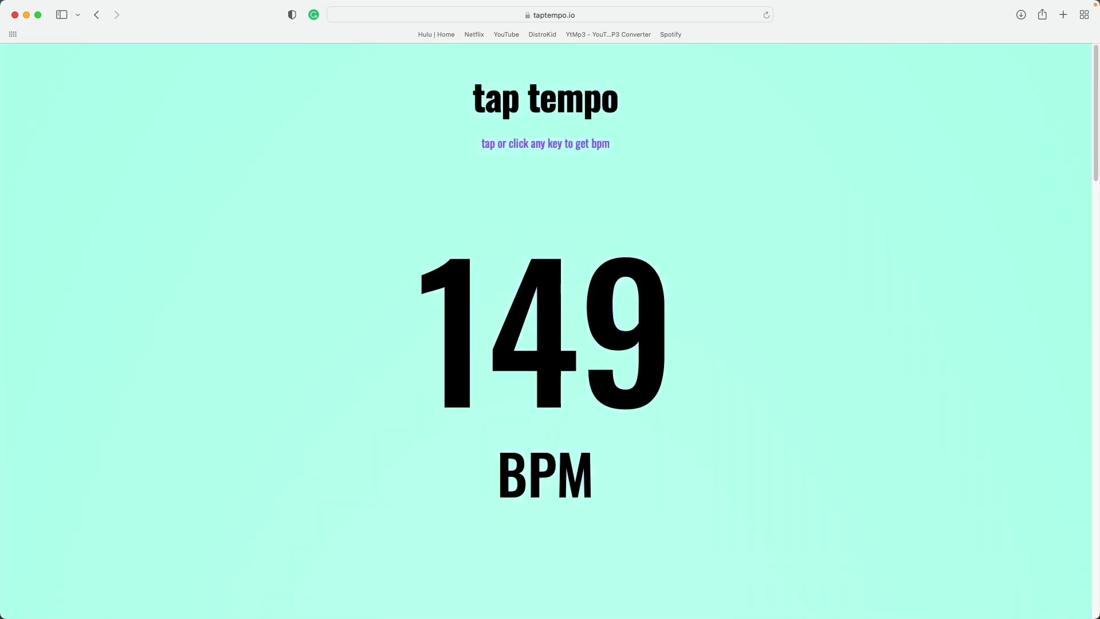
pyautogui.click(348, 342)
pyautogui.click(348, 342)
pyautogui.click(348, 342)
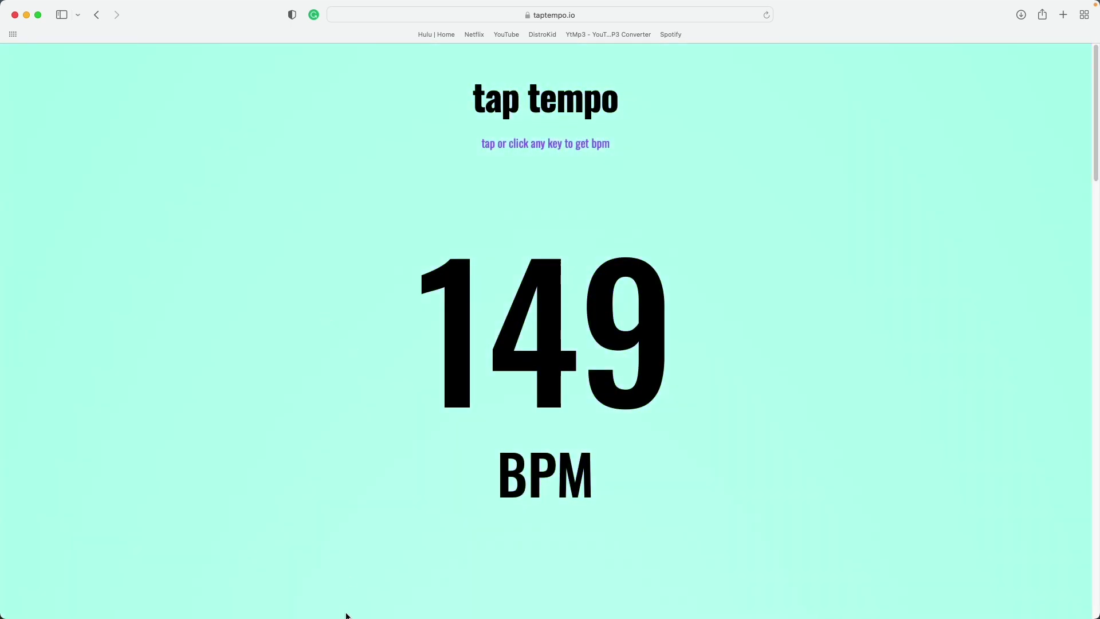
# - Switch back to FL Studio and set the project tempo to 149 BPM
pyautogui.moveTo(346, 615)
pyautogui.click(559, 596)
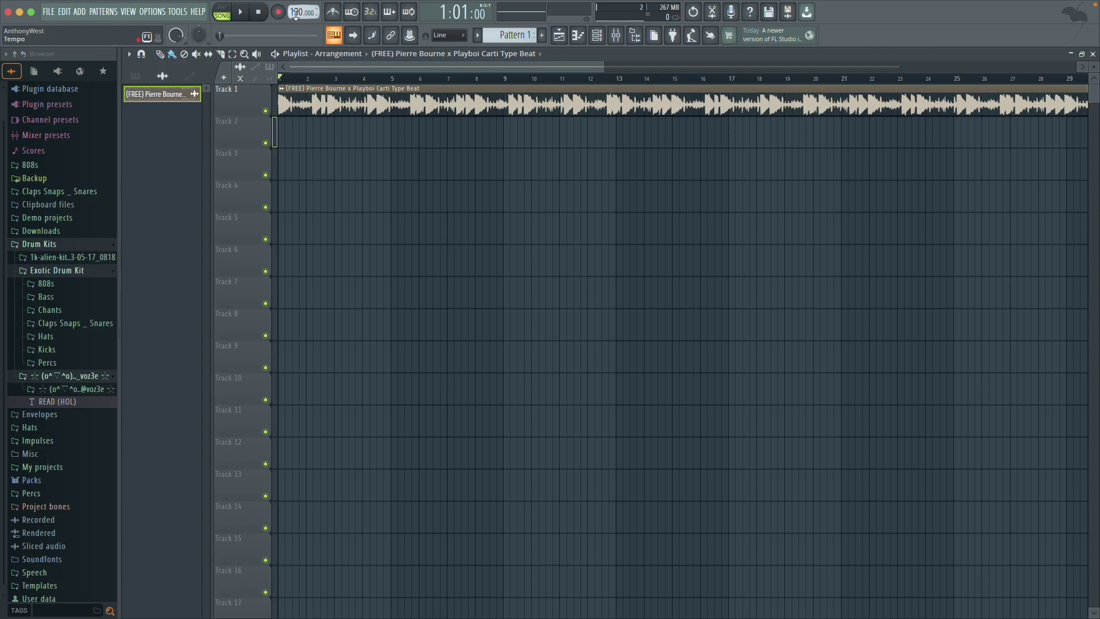
pyautogui.moveTo(297, 16)
pyautogui.mouseDown()
pyautogui.moveTo(297, 46)
pyautogui.moveTo(297, 1)
pyautogui.mouseUp()
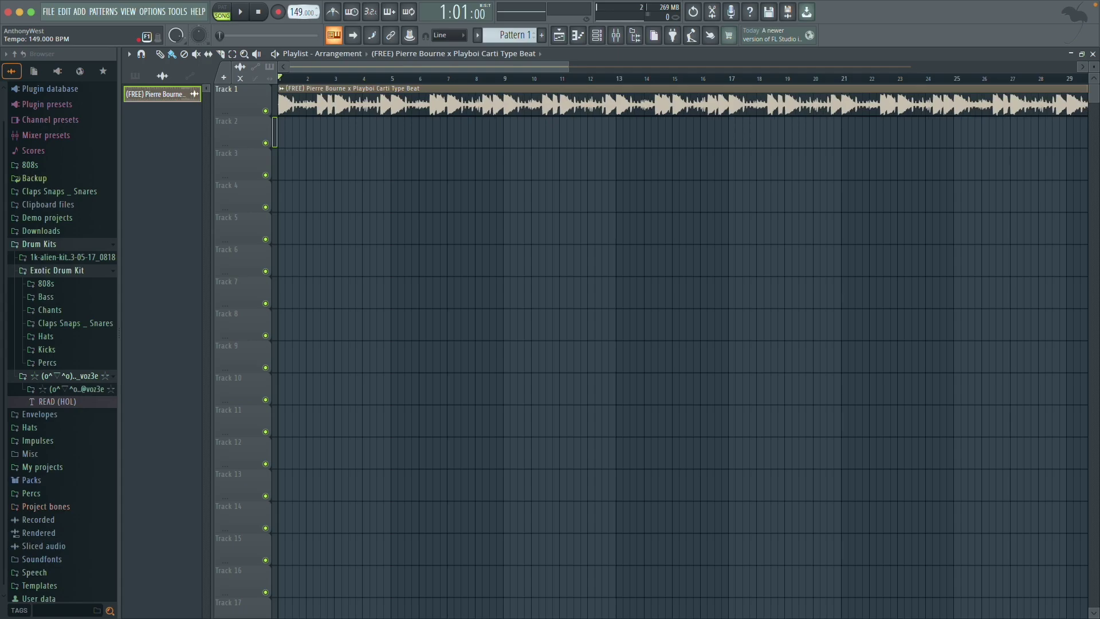
# - Increase the height of Track 1 and examine the waveform at the start of the beat up close
pyautogui.moveTo(566, 65); pyautogui.dragTo(324, 69)
pyautogui.press('space')
pyautogui.click(260, 18)
pyautogui.moveTo(320, 68); pyautogui.dragTo(291, 69)
pyautogui.moveTo(252, 116); pyautogui.dragTo(256, 297)
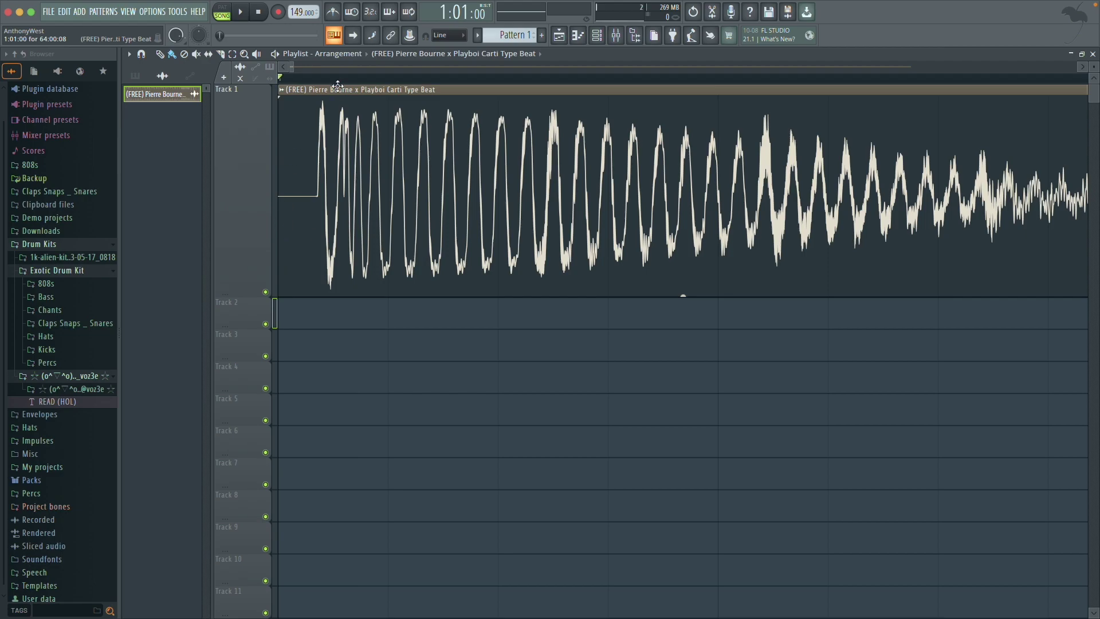
pyautogui.scroll(-3, 347, 83)
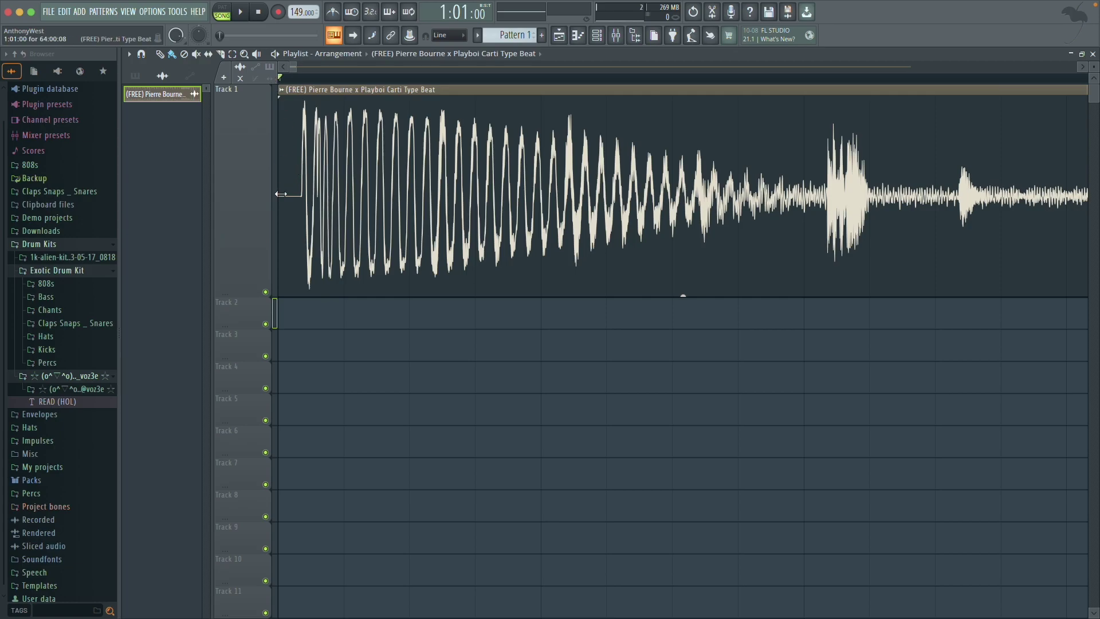
pyautogui.scroll(2, 292, 71)
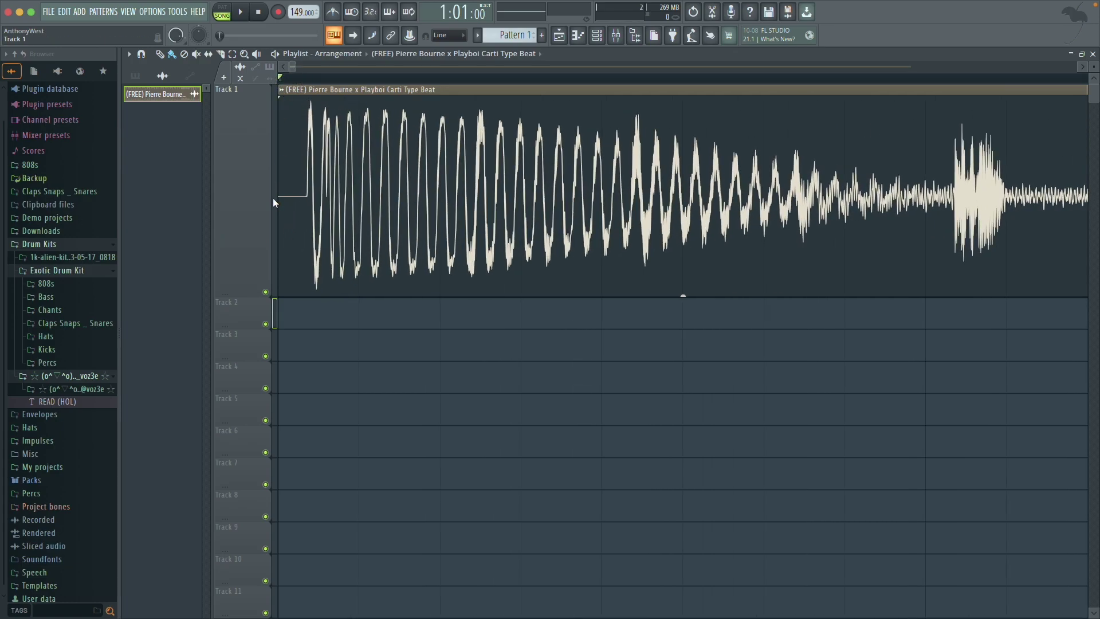
pyautogui.scroll(-3, 370, 83)
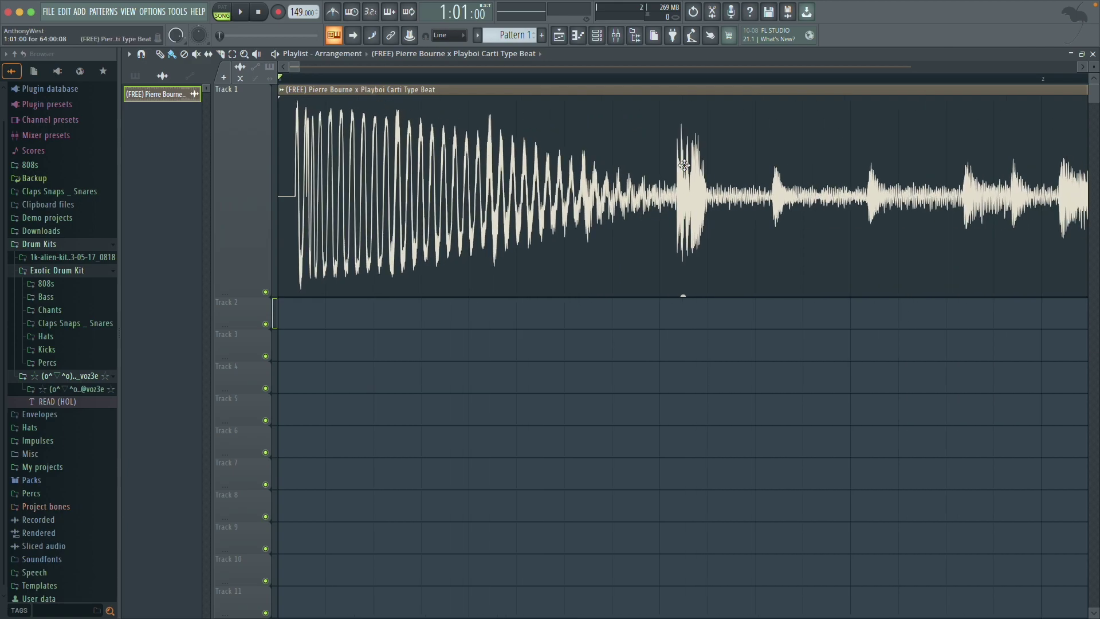
pyautogui.scroll(3, 292, 64)
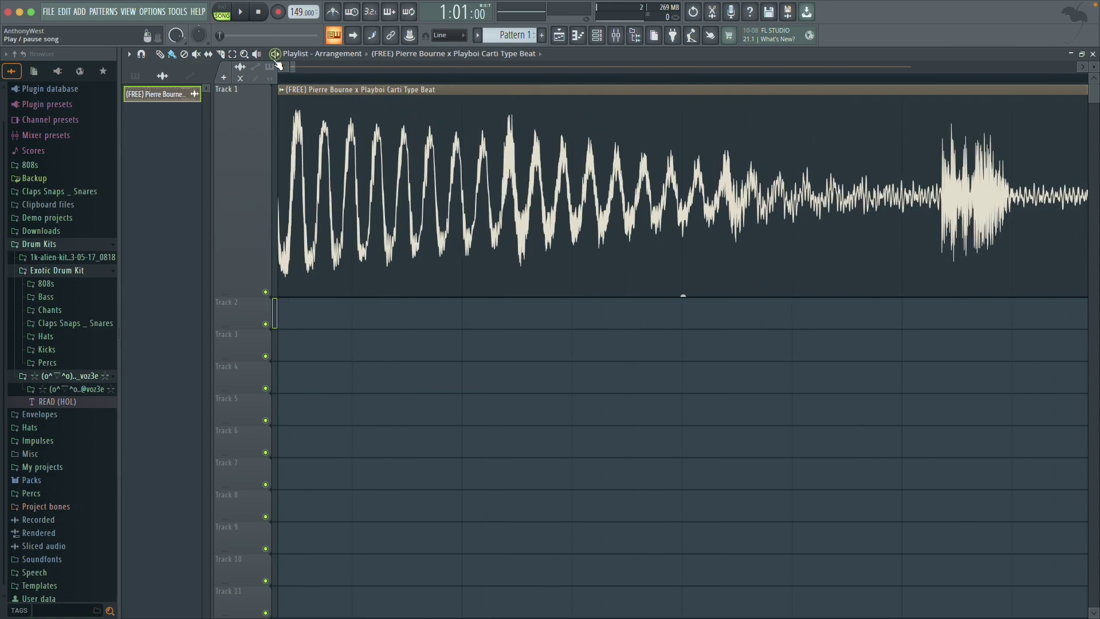
# - Trim the silence before the beat's first hit and slide the clip back to the start of bar 1
pyautogui.scroll(-2, 292, 64)
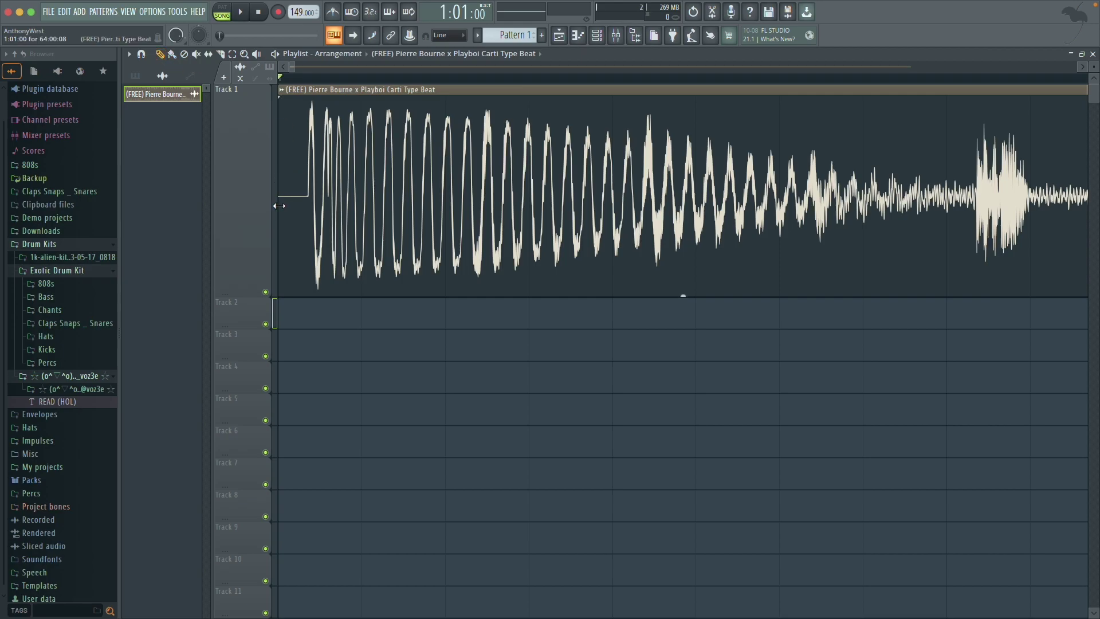
pyautogui.moveTo(280, 207); pyautogui.dragTo(307, 222)
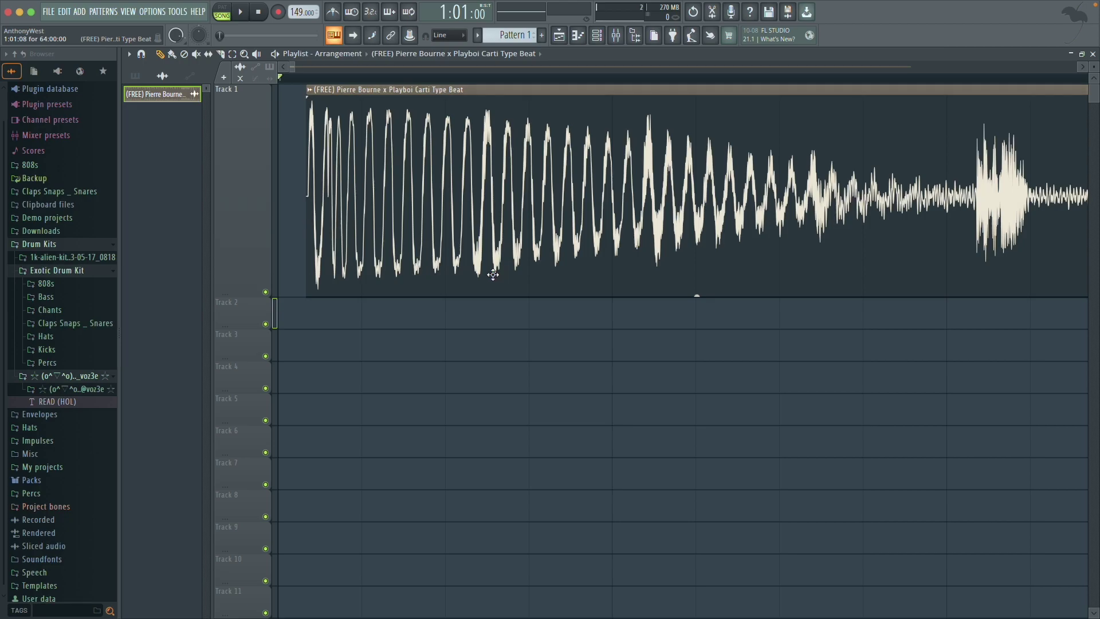
pyautogui.moveTo(499, 275); pyautogui.dragTo(471, 275)
# - Check the beat's hits against the grid lines at several points along the playlist, including bar 2 and the following kick
pyautogui.click(948, 78)
pyautogui.scroll(-5, 948, 83)
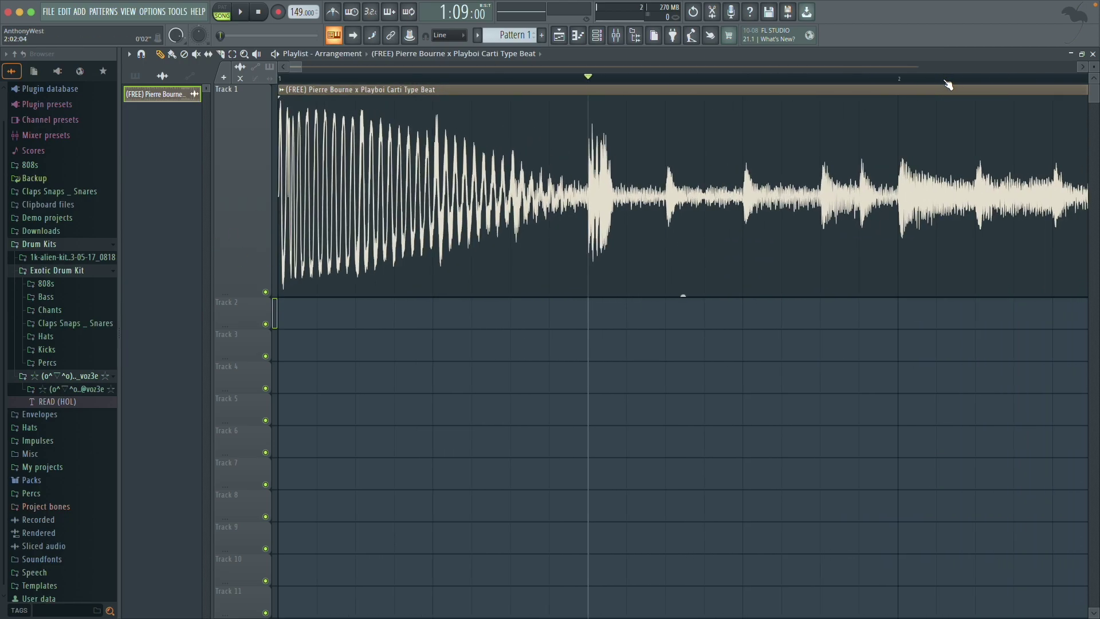
pyautogui.click(898, 79)
pyautogui.scroll(-2, 903, 83)
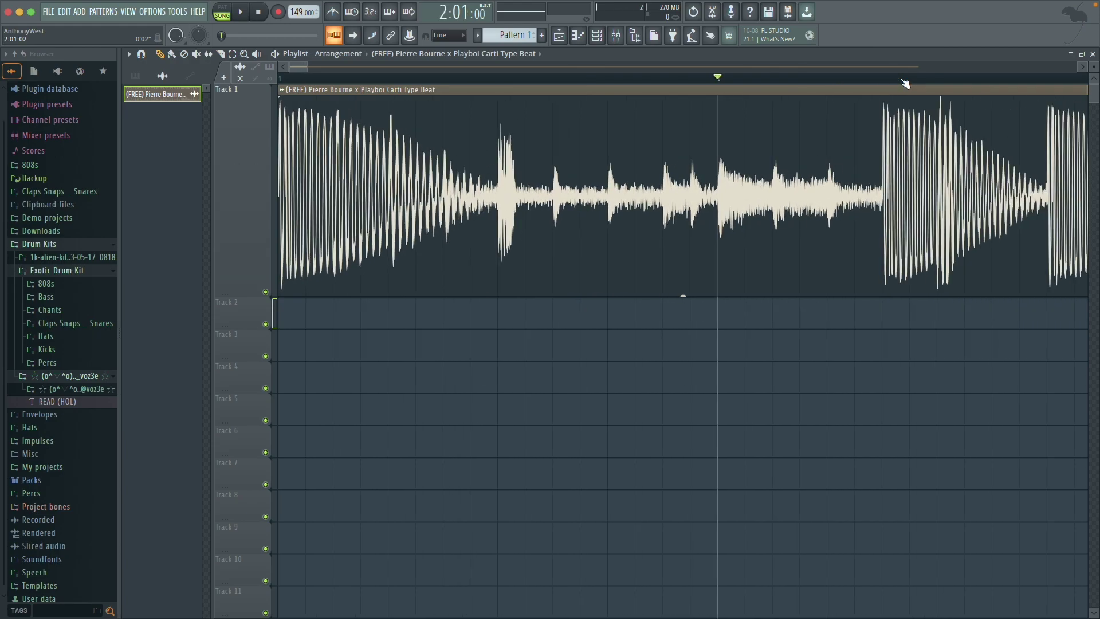
pyautogui.click(881, 80)
pyautogui.scroll(4, 885, 83)
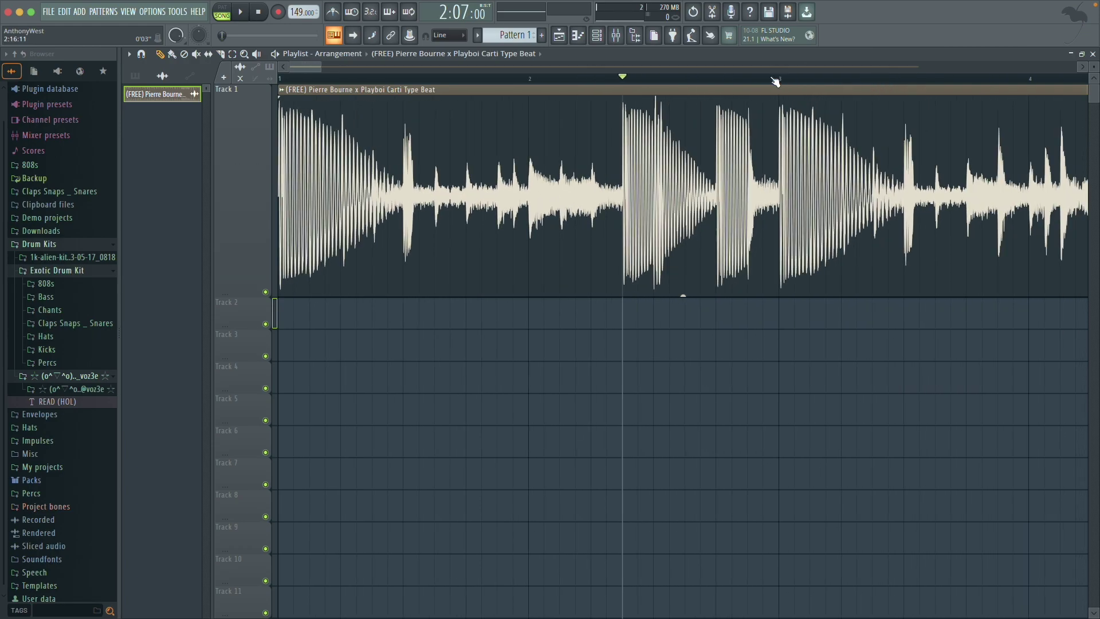
pyautogui.scroll(-6, 776, 82)
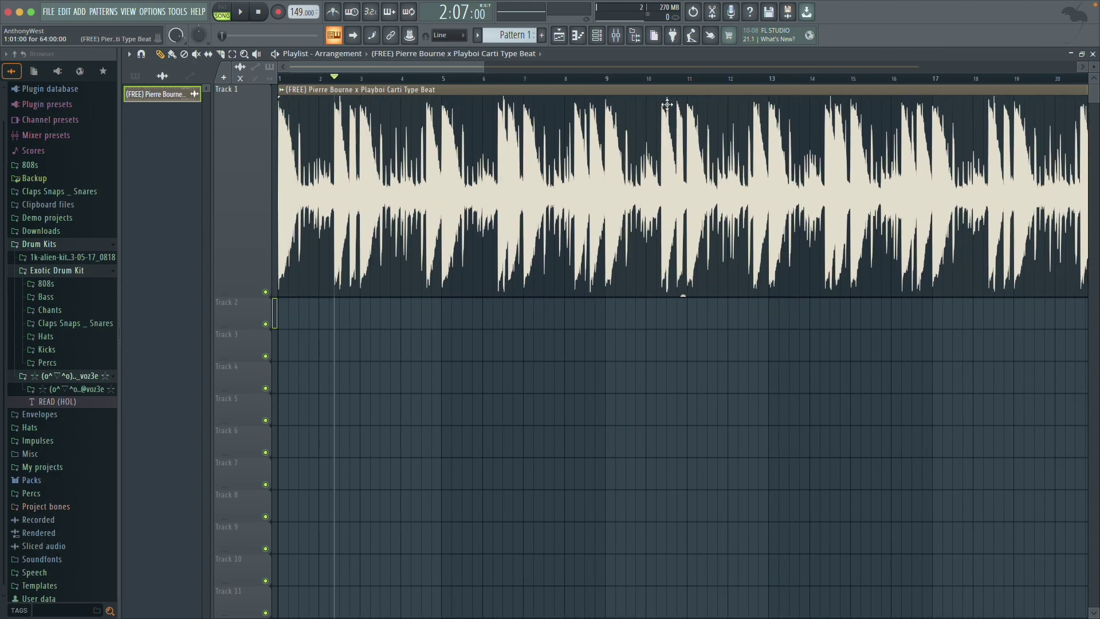
pyautogui.scroll(-4, 487, 85)
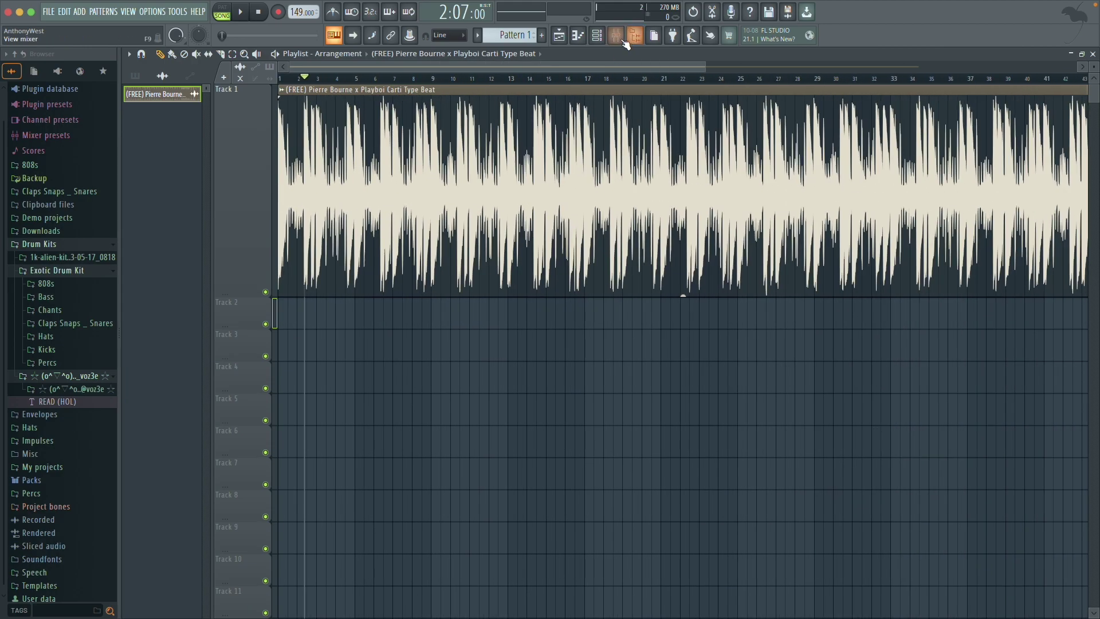
# - Open the mixer and position it over the lower part of the playlist
pyautogui.click(625, 42)
pyautogui.moveTo(551, 233); pyautogui.dragTo(578, 208)
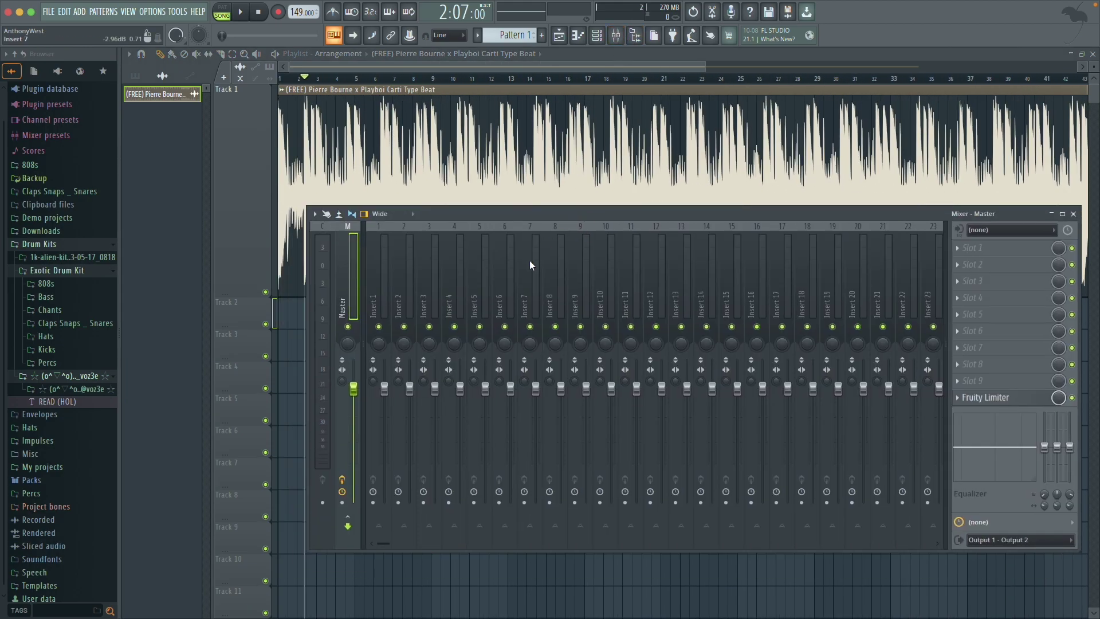
pyautogui.click(617, 36)
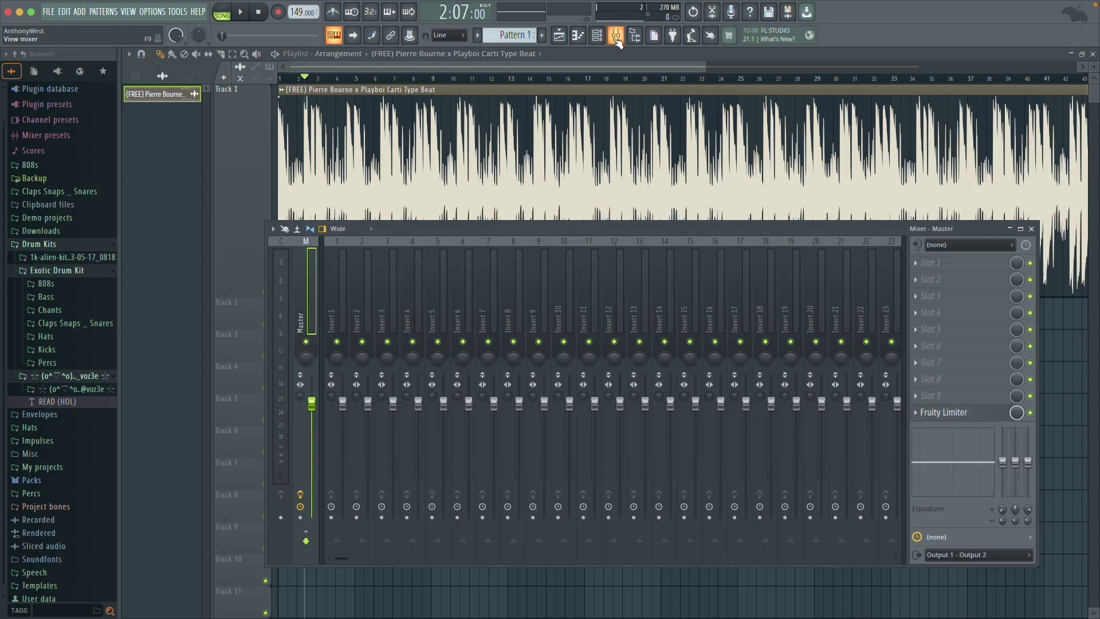
pyautogui.click(617, 39)
pyautogui.moveTo(572, 231); pyautogui.dragTo(577, 208)
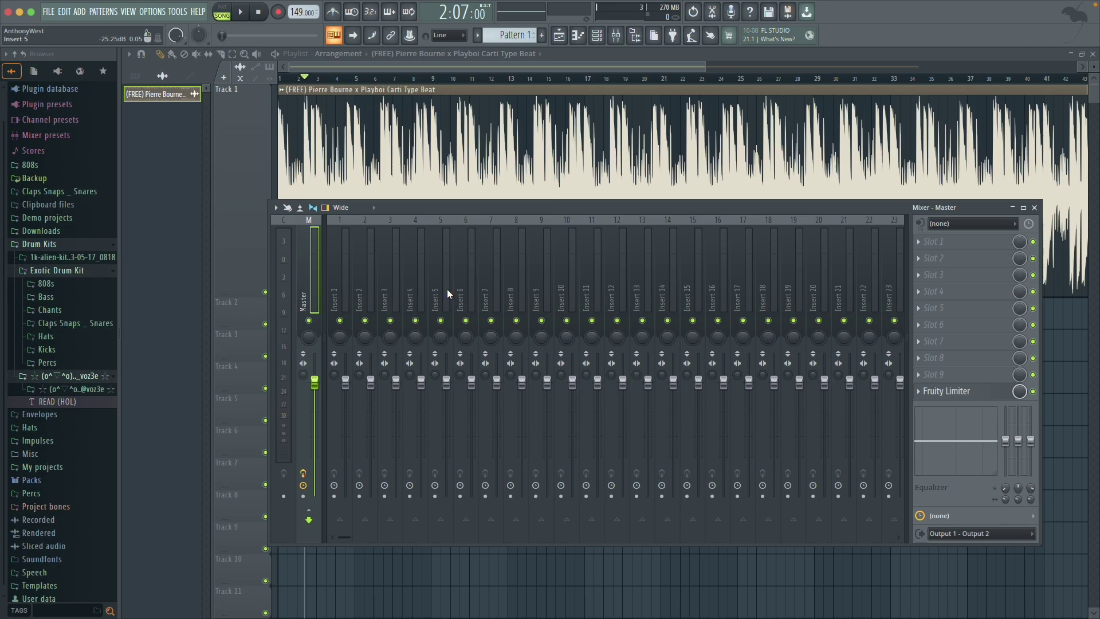
pyautogui.click(447, 289)
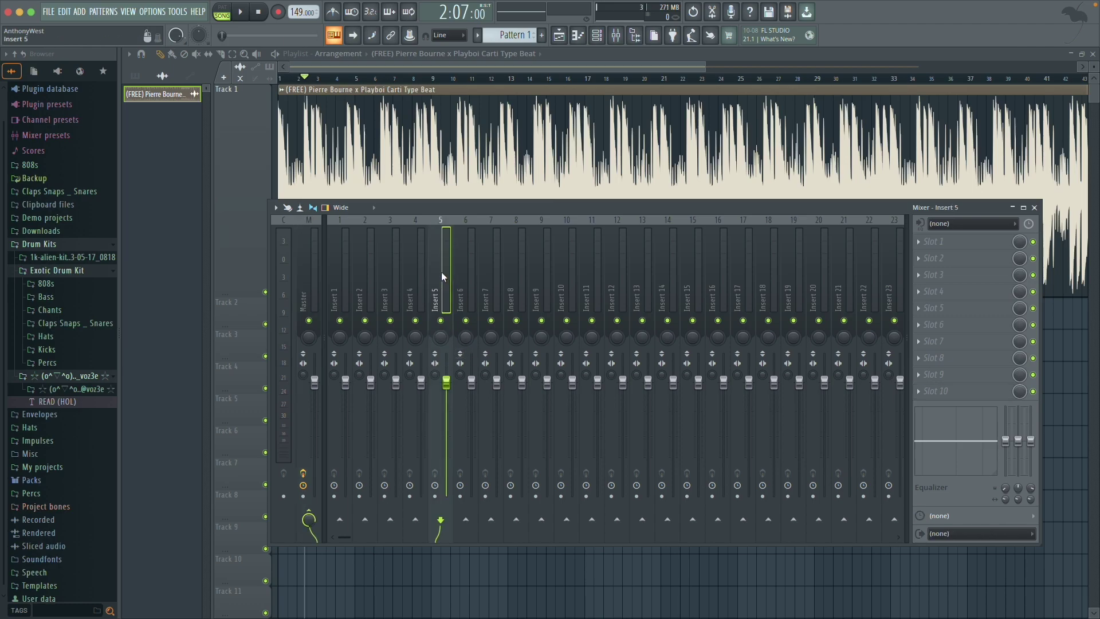
pyautogui.rightClick(438, 272)
pyautogui.click(369, 280)
pyautogui.click(689, 270)
pyautogui.click(356, 282)
pyautogui.click(642, 280)
# - Rename mixer insert 5 as Main Vox and give it a red colour
pyautogui.click(435, 275)
pyautogui.rightClick(435, 275)
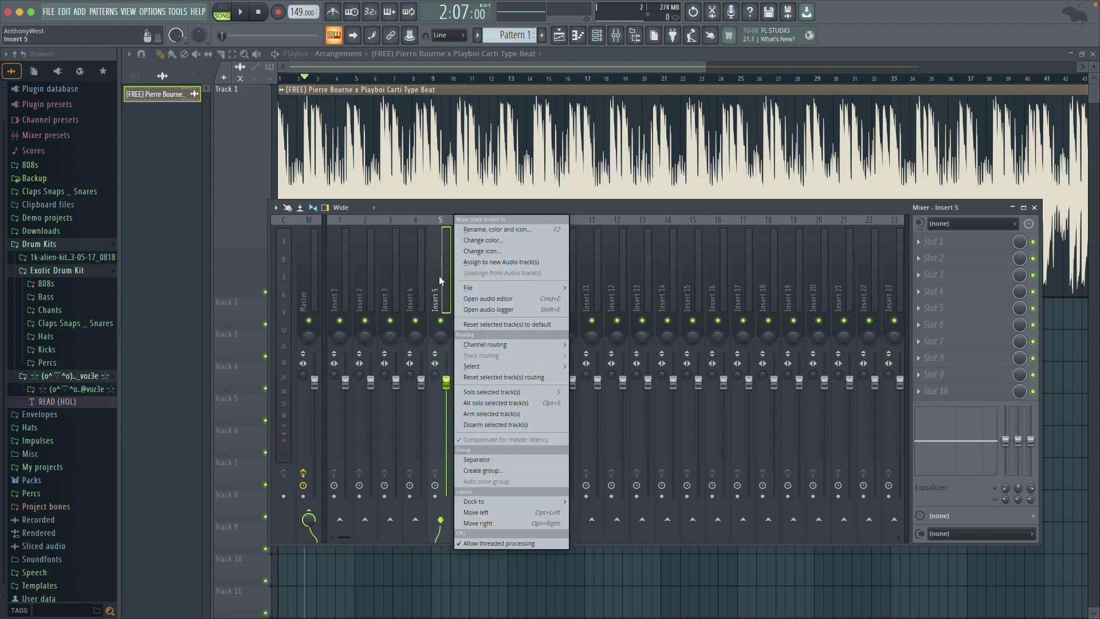
pyautogui.click(473, 228)
pyautogui.write('V')
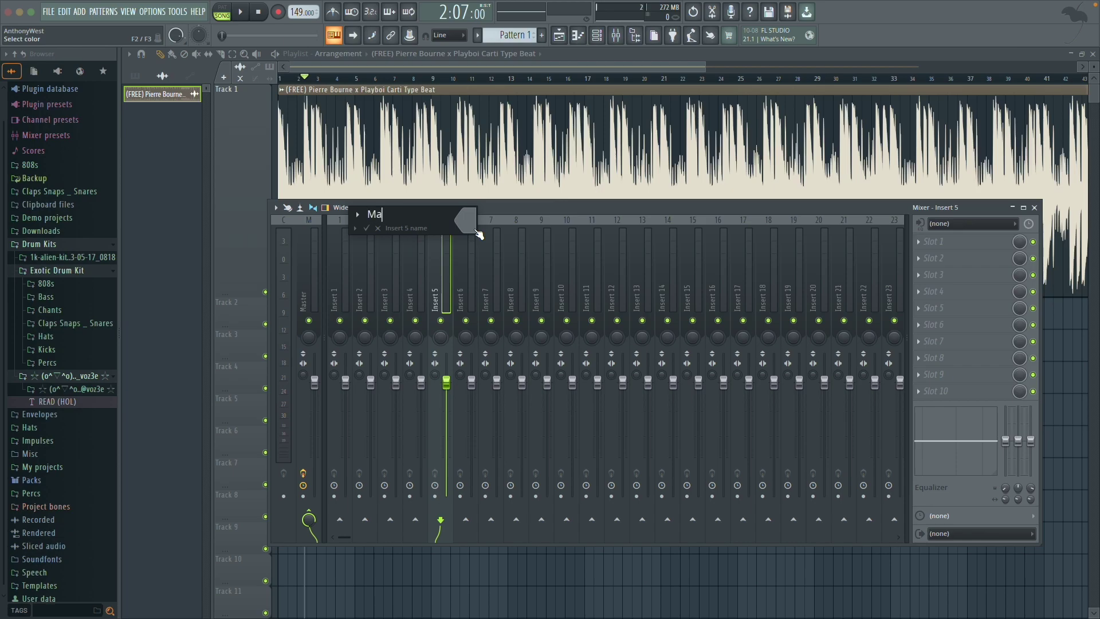
pyautogui.write('ain Vox')
pyautogui.click(465, 223)
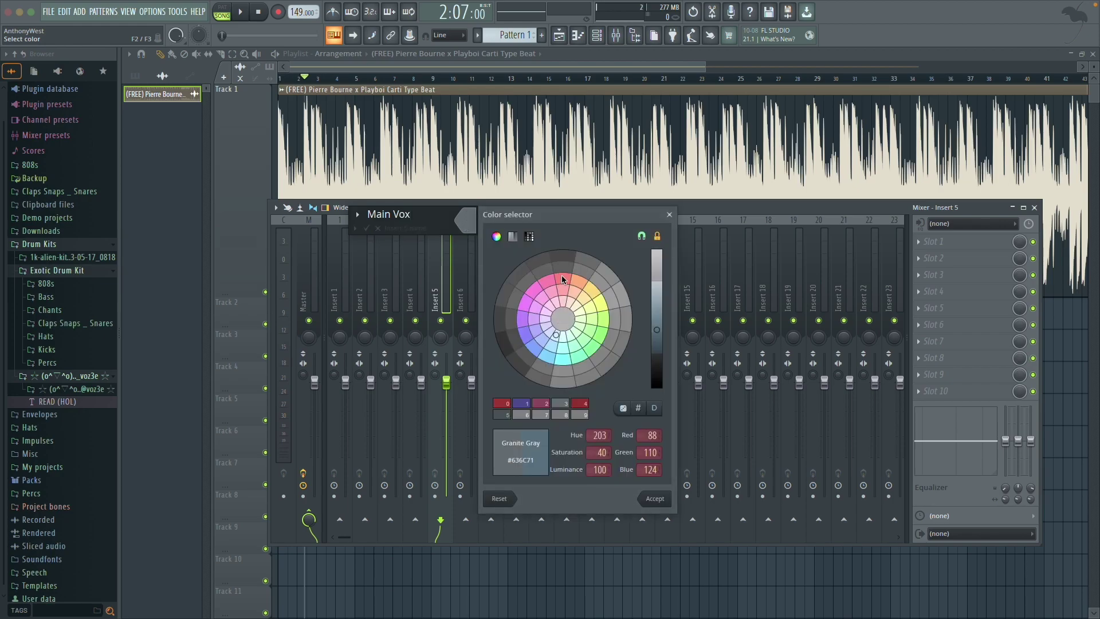
pyautogui.click(562, 278)
pyautogui.click(654, 498)
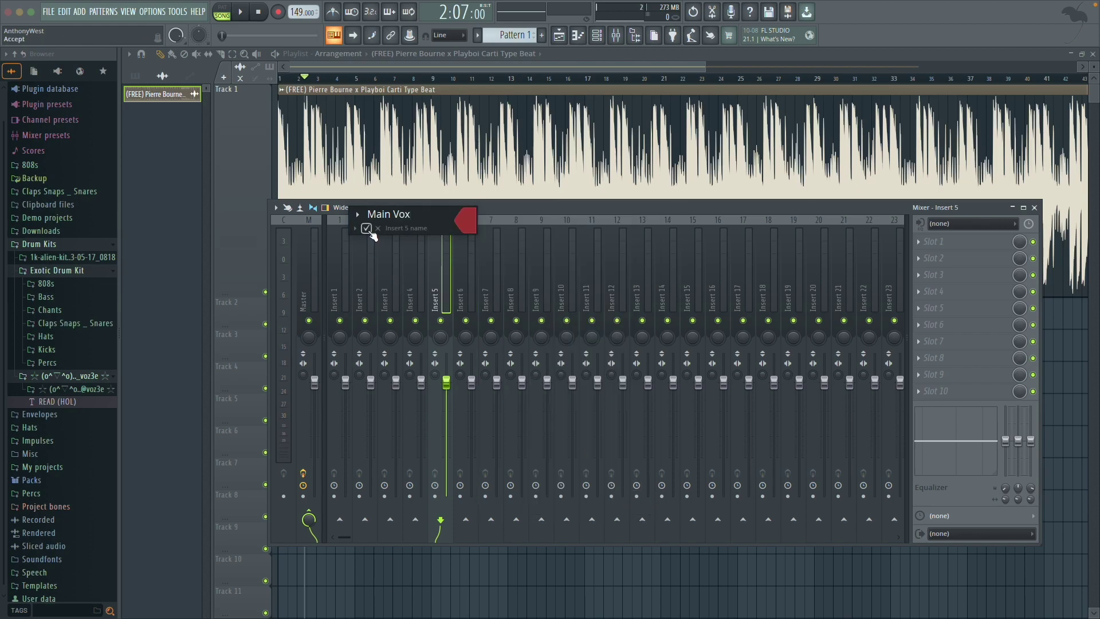
pyautogui.click(367, 229)
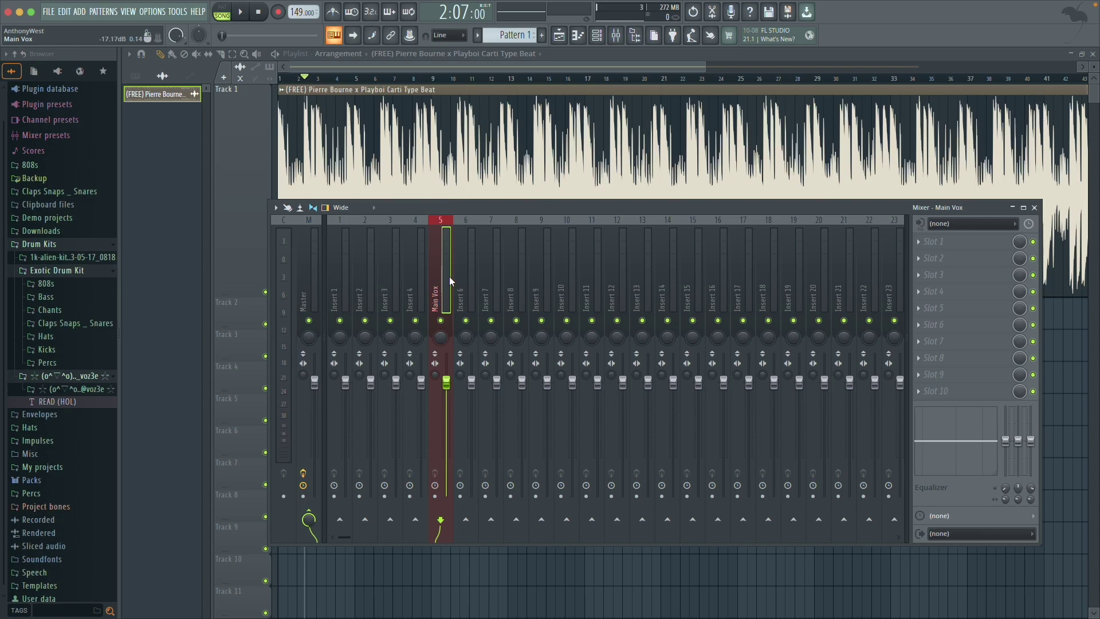
# - Set the audio input of the Main Vox track to the mono Input 1 of the Scarlett 18i20 USB
pyautogui.moveTo(444, 207); pyautogui.dragTo(434, 242)
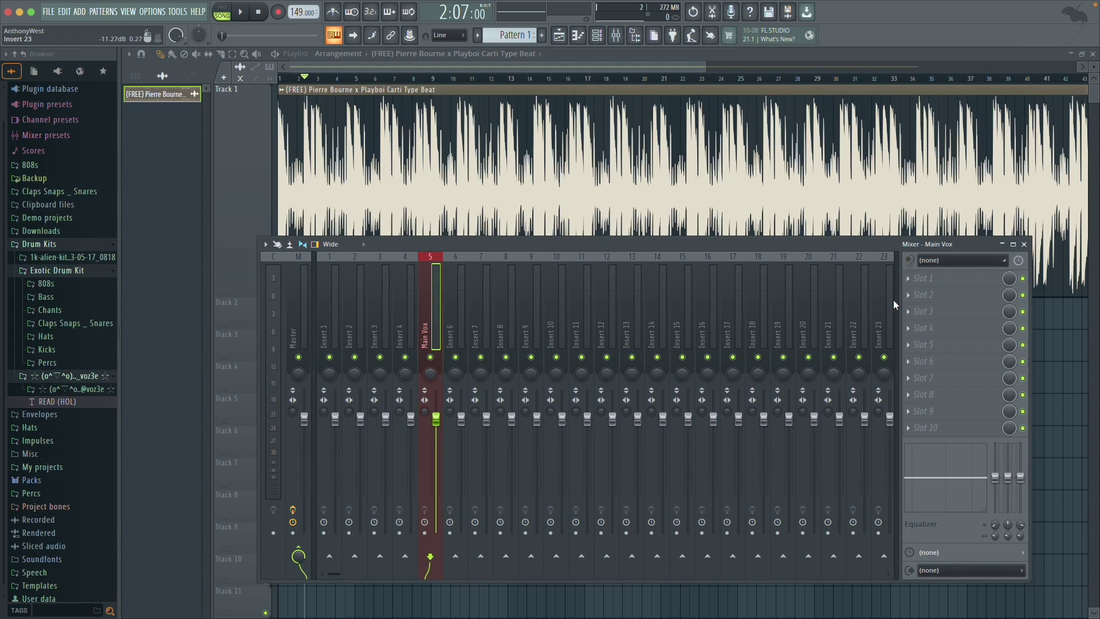
pyautogui.click(956, 262)
pyautogui.click(953, 244)
pyautogui.click(955, 262)
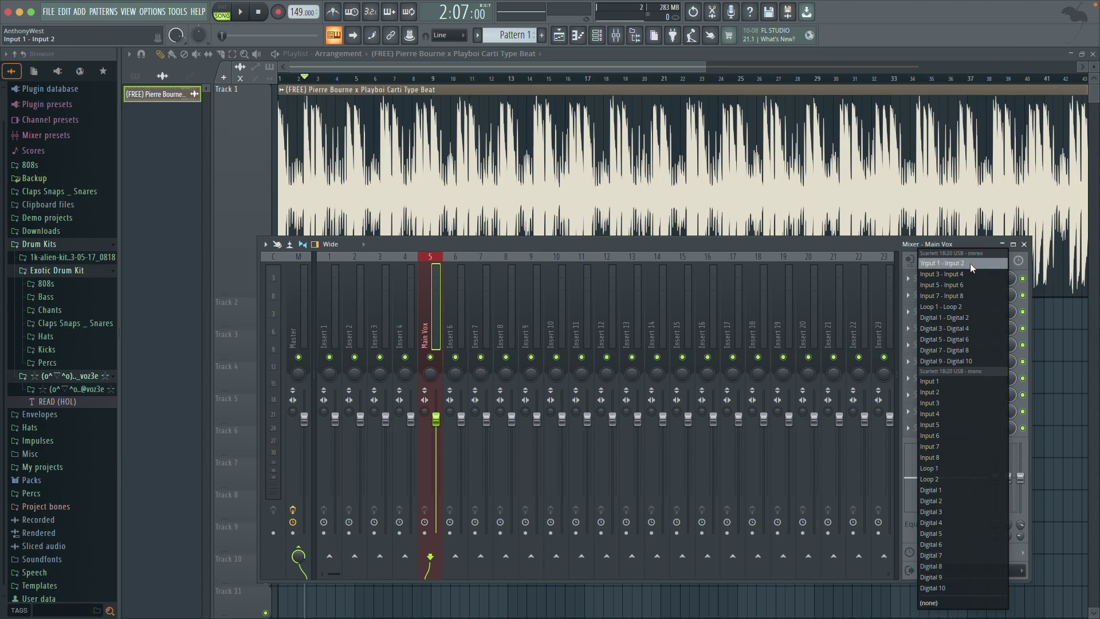
pyautogui.click(963, 382)
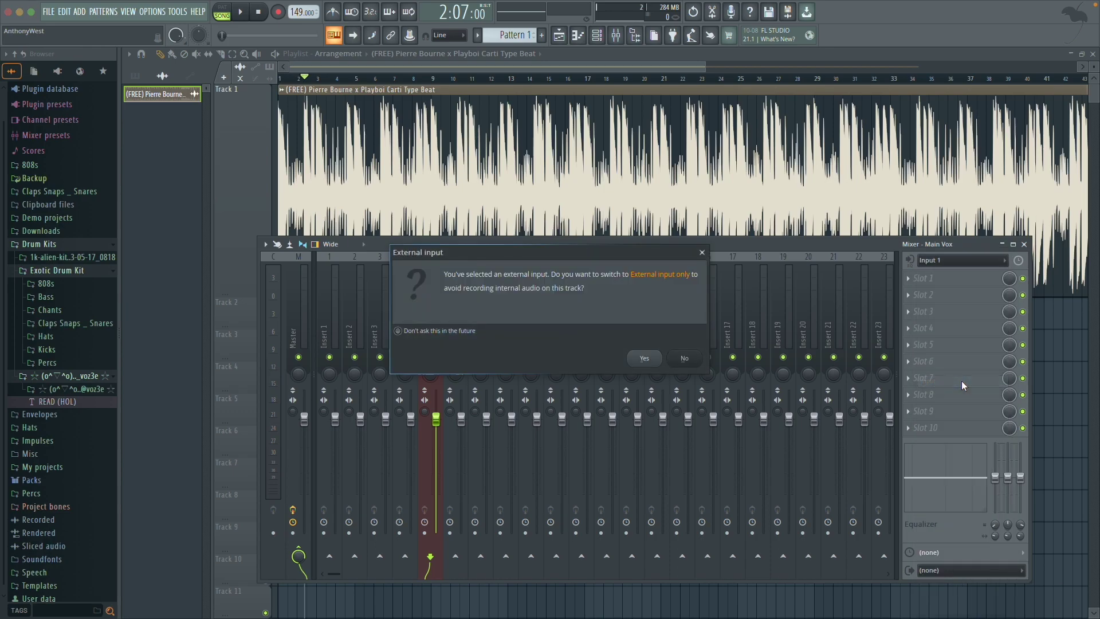
# - Switch the Main Vox track to external input only and disarm its recording
pyautogui.moveTo(541, 250); pyautogui.dragTo(613, 292)
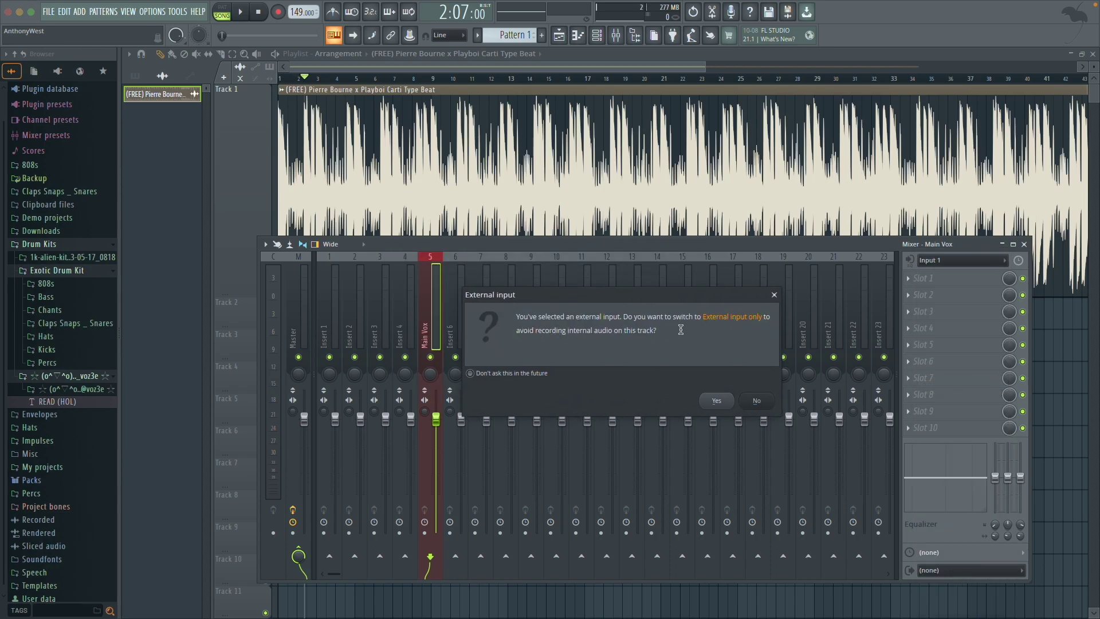
pyautogui.moveTo(663, 298); pyautogui.dragTo(645, 295)
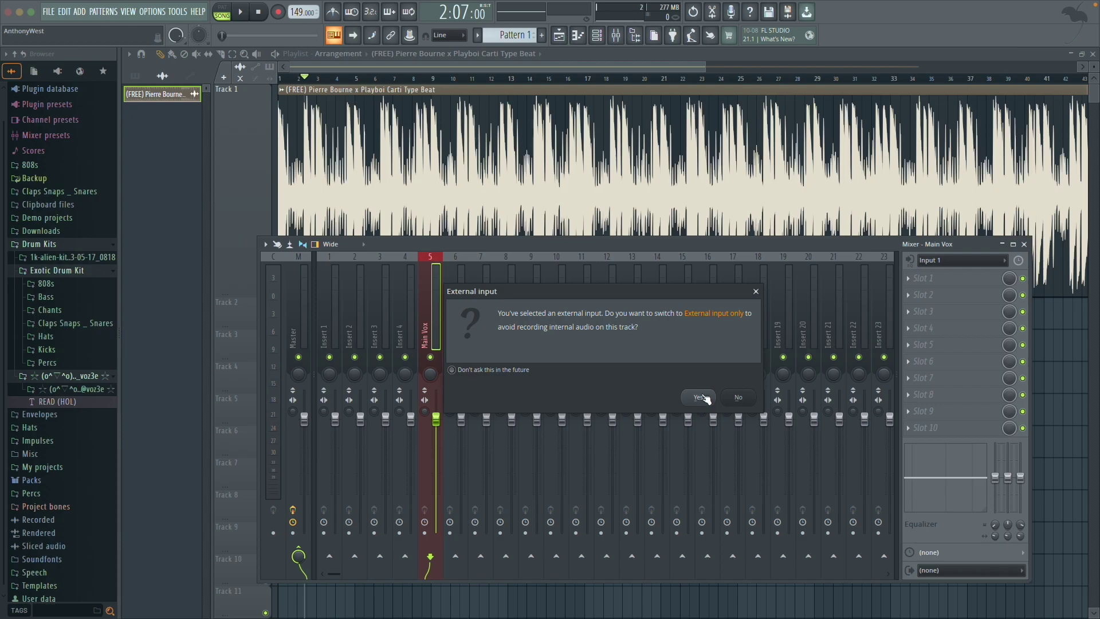
pyautogui.moveTo(498, 330); pyautogui.dragTo(644, 331)
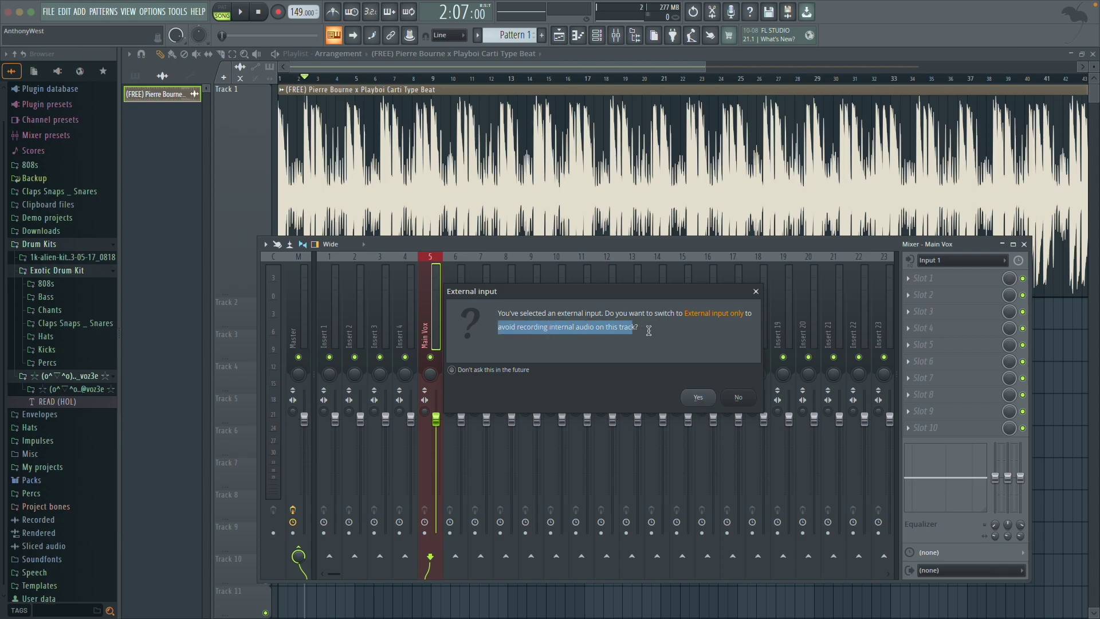
pyautogui.click(658, 331)
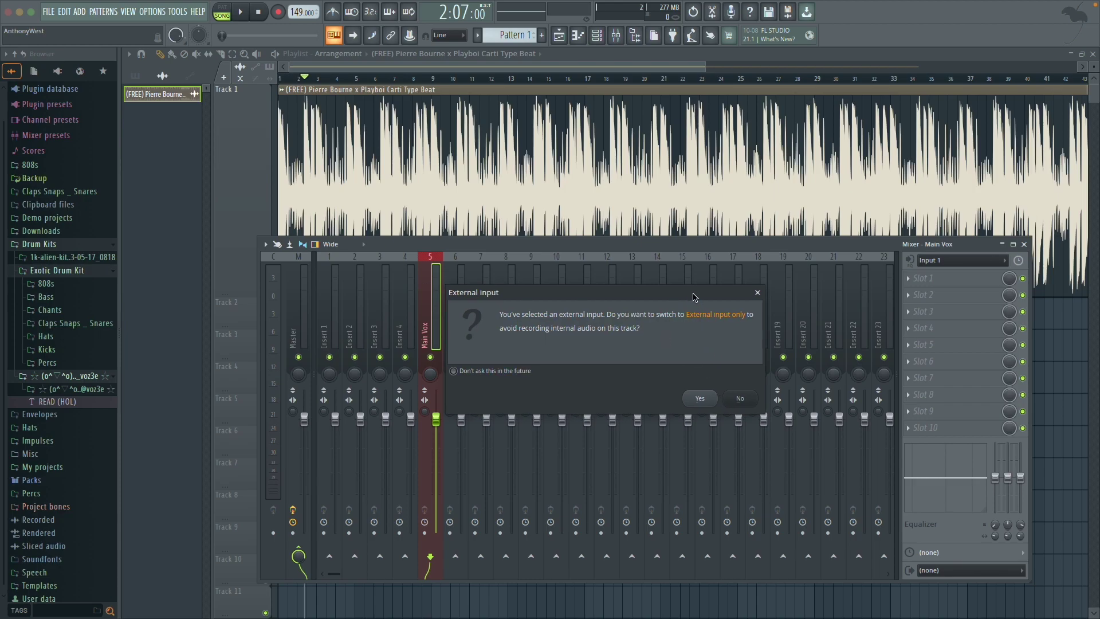
pyautogui.moveTo(692, 295); pyautogui.dragTo(719, 302)
pyautogui.click(726, 402)
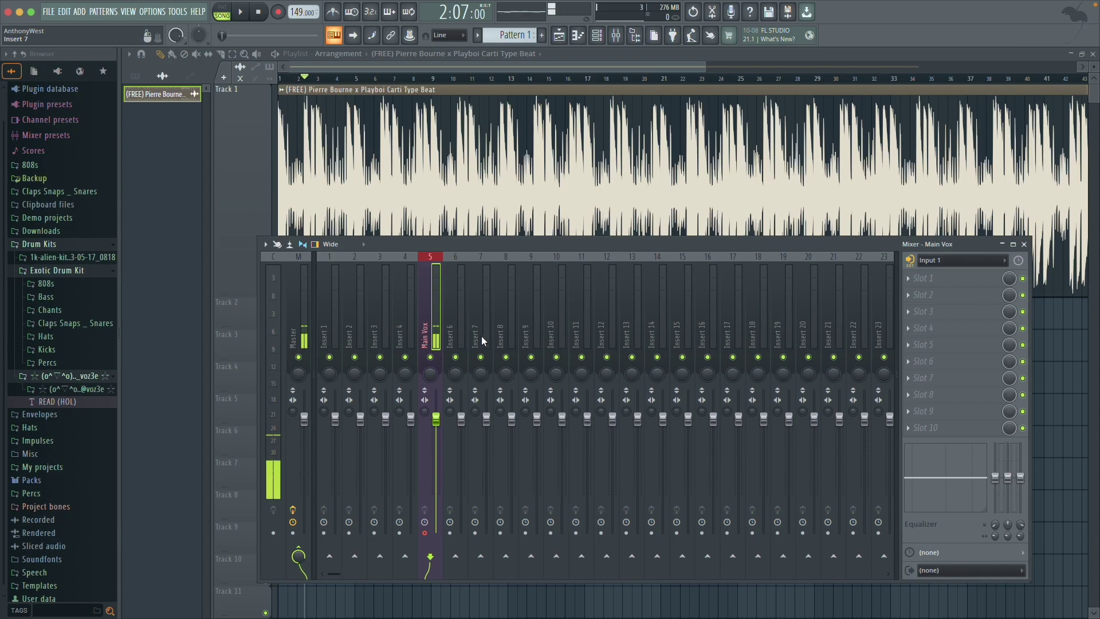
pyautogui.click(424, 532)
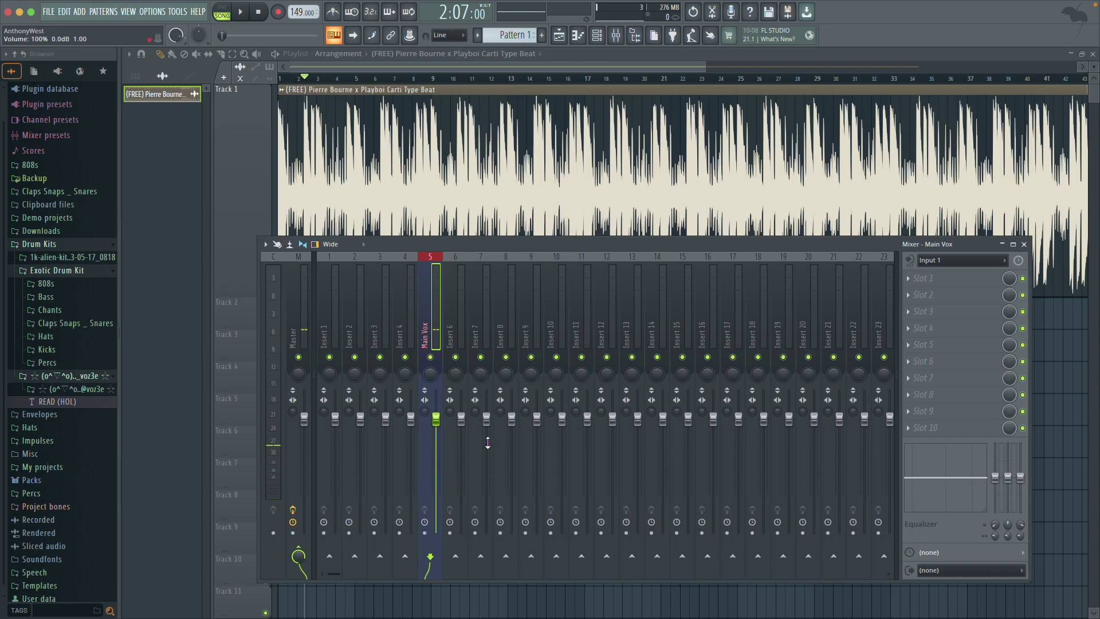
pyautogui.moveTo(463, 243); pyautogui.dragTo(468, 242)
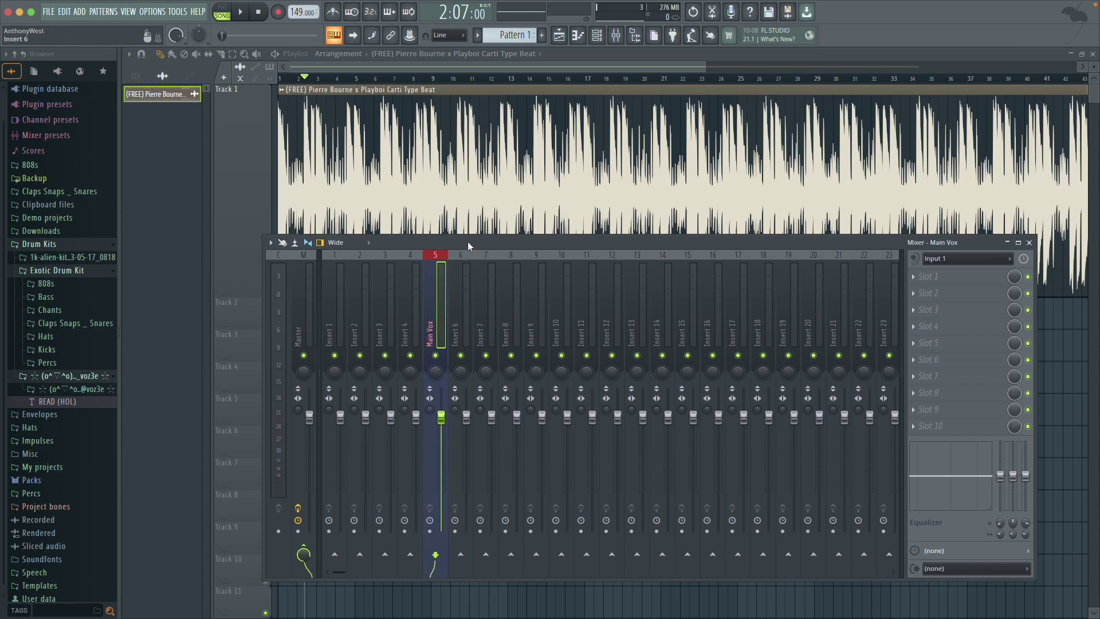
# - Review the available audio devices in the audio settings, keeping the current device
pyautogui.click(151, 11)
pyautogui.click(163, 43)
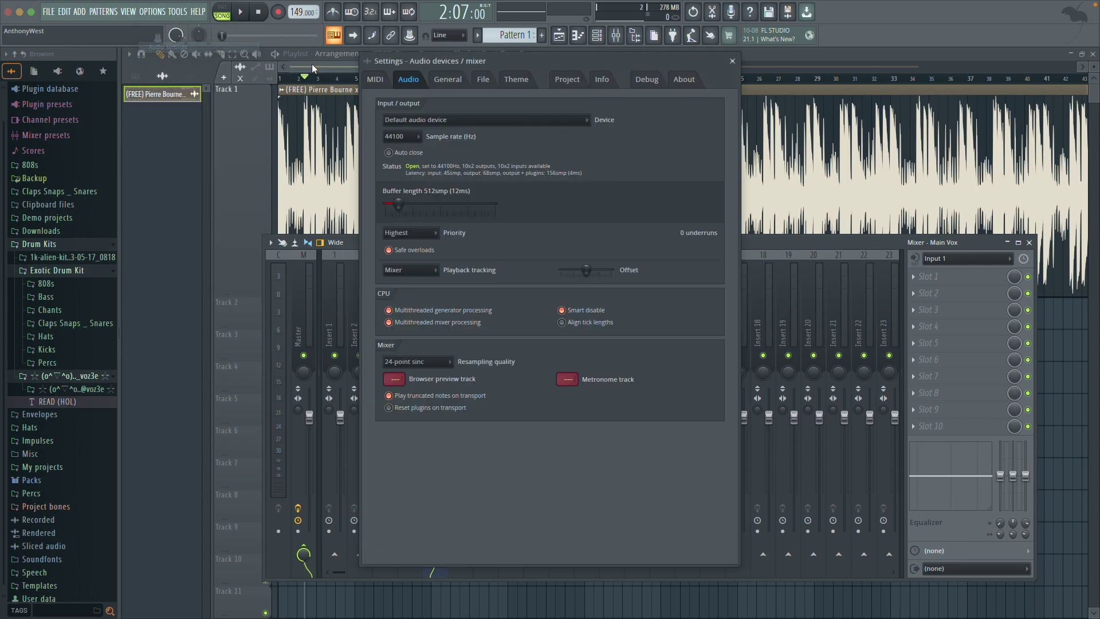
pyautogui.click(509, 122)
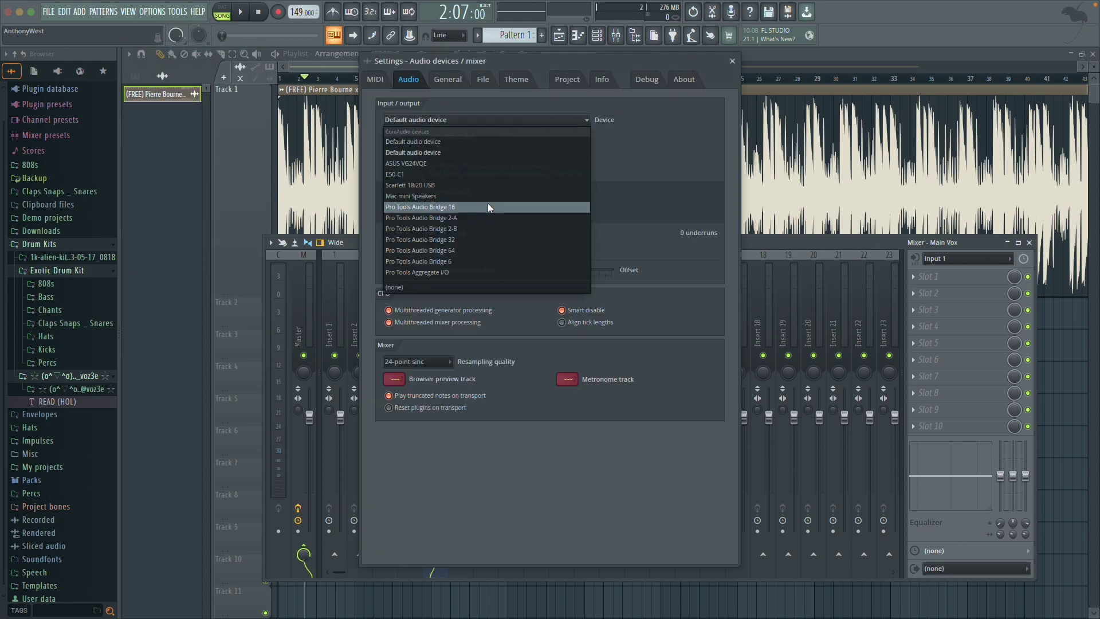
pyautogui.click(489, 105)
pyautogui.click(732, 61)
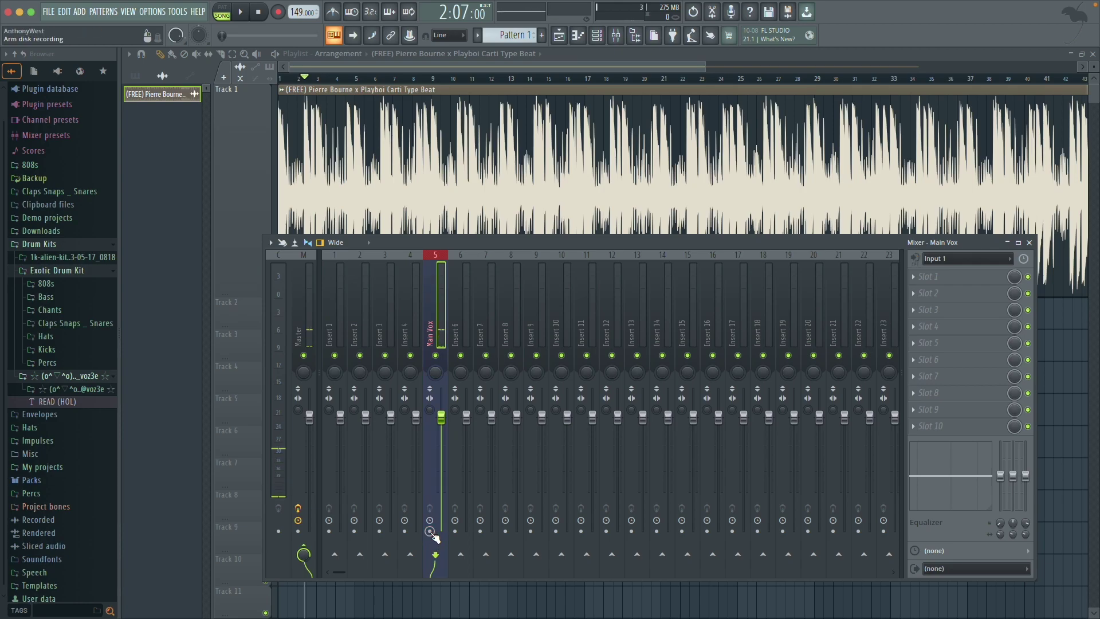
# - Move the mixer aside and enable recording in the transport
pyautogui.moveTo(412, 245); pyautogui.dragTo(546, 230)
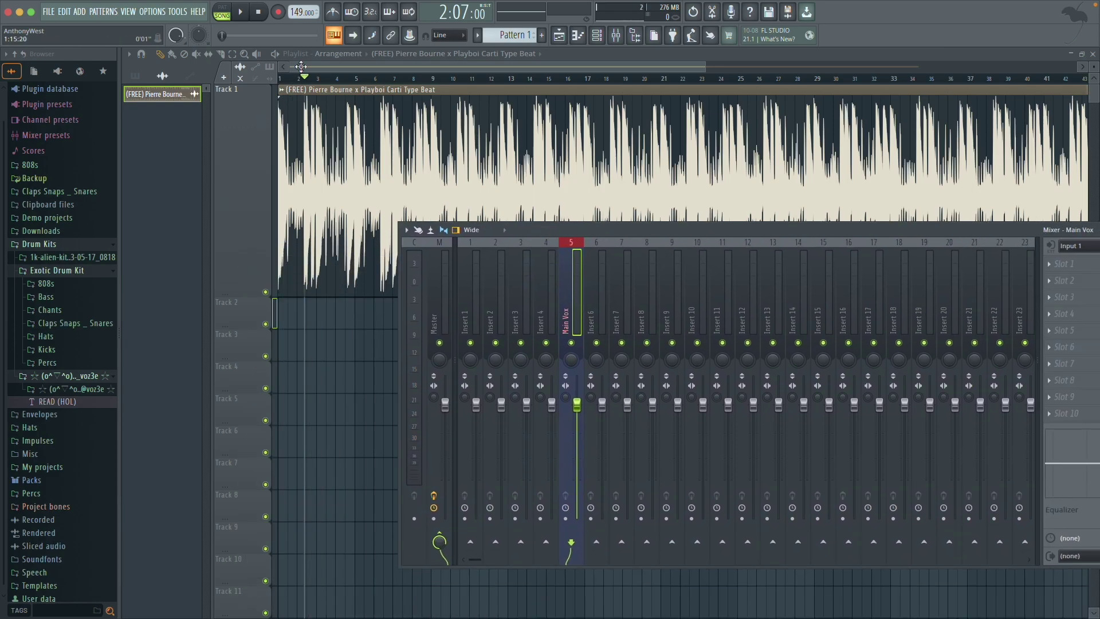
pyautogui.click(279, 18)
# - Arm mixer inserts 6 to 9 for recording, disarm them again and reselect the Main Vox track
pyautogui.click(591, 518)
pyautogui.click(616, 518)
pyautogui.click(641, 518)
pyautogui.click(666, 518)
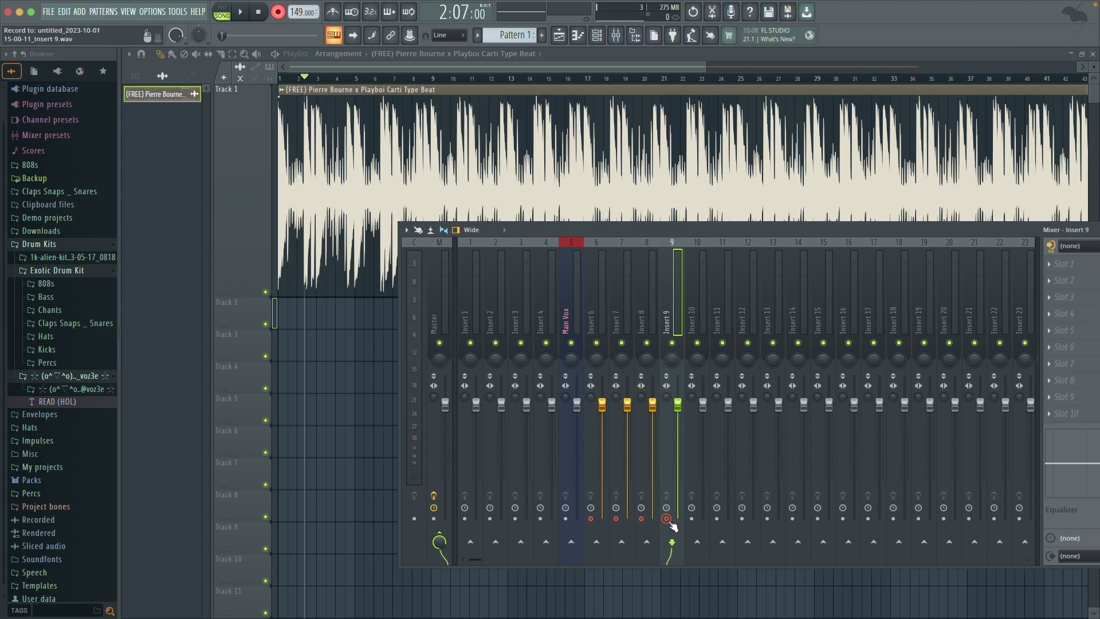
pyautogui.click(666, 519)
pyautogui.click(641, 519)
pyautogui.click(616, 518)
pyautogui.click(590, 518)
pyautogui.click(568, 282)
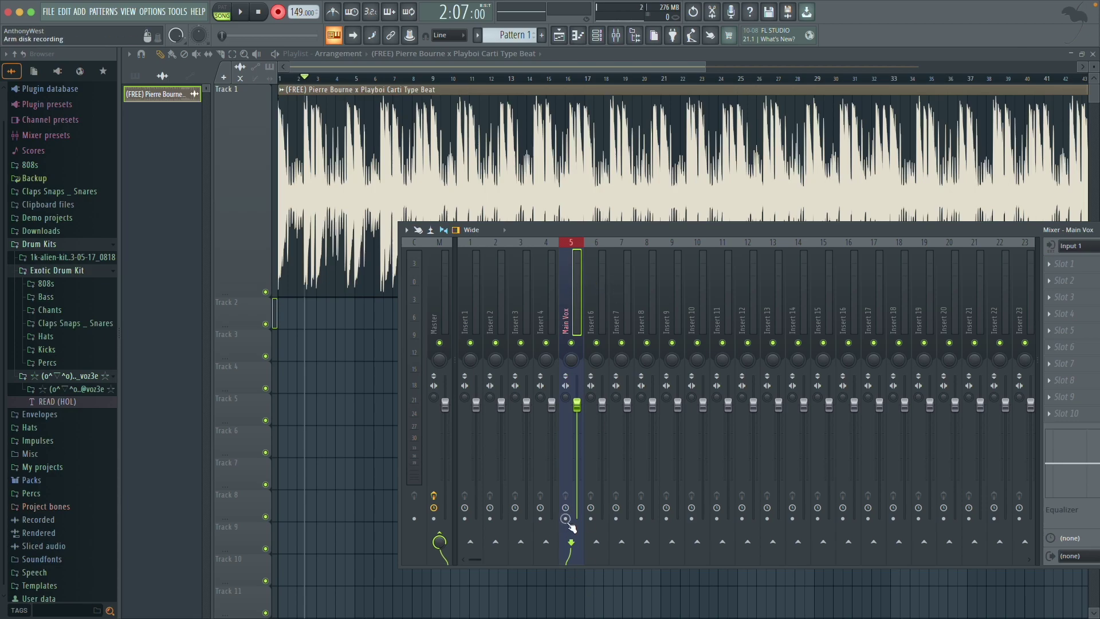
# - Reposition the mixer and check the transport's recording filter and quantize options
pyautogui.moveTo(621, 230); pyautogui.dragTo(567, 238)
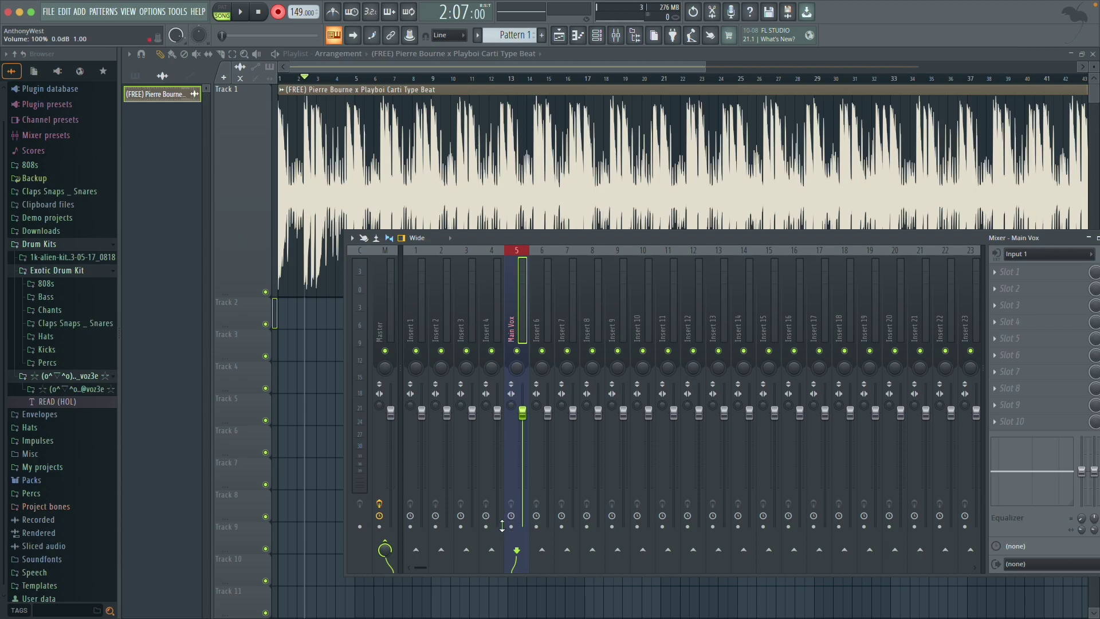
pyautogui.rightClick(281, 13)
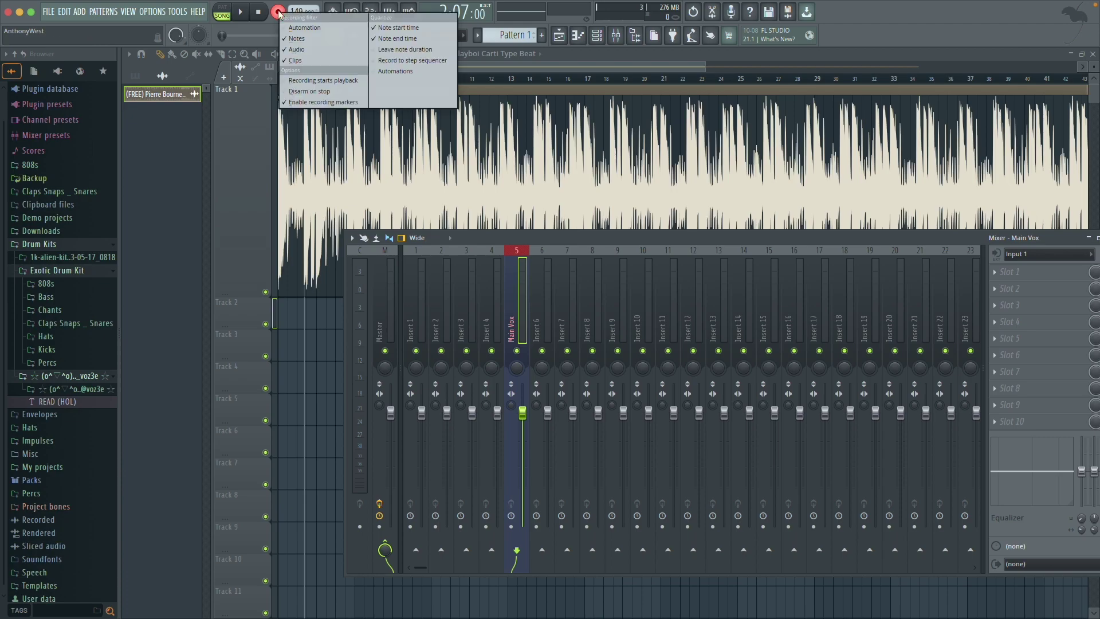
pyautogui.click(842, 17)
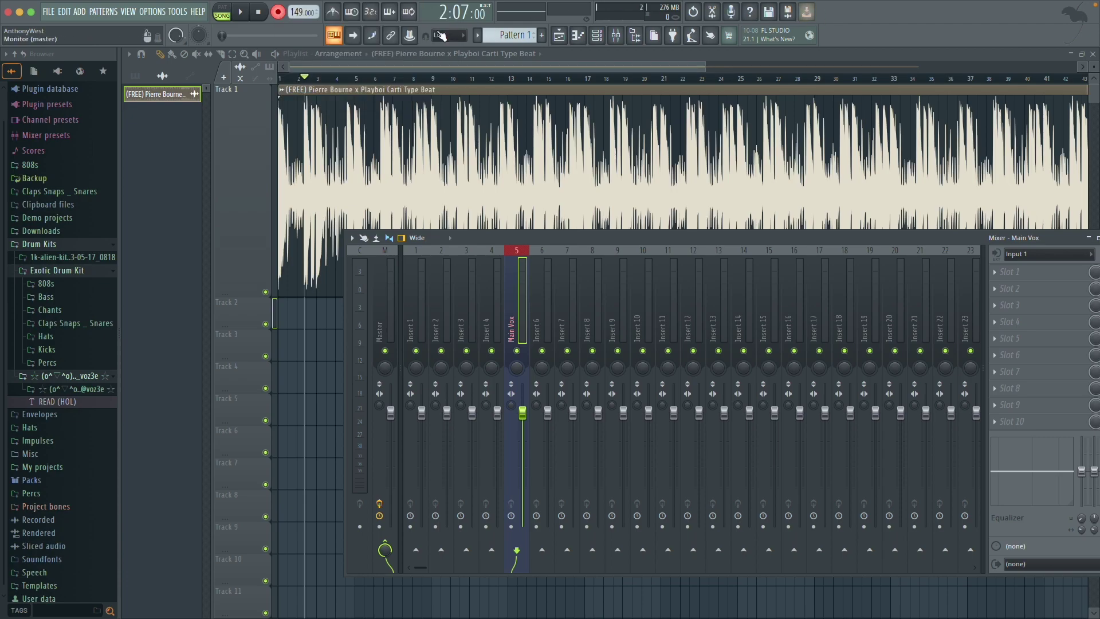
# - Limit the transport's recording filter to Audio by turning off Clips and Notes
pyautogui.rightClick(280, 17)
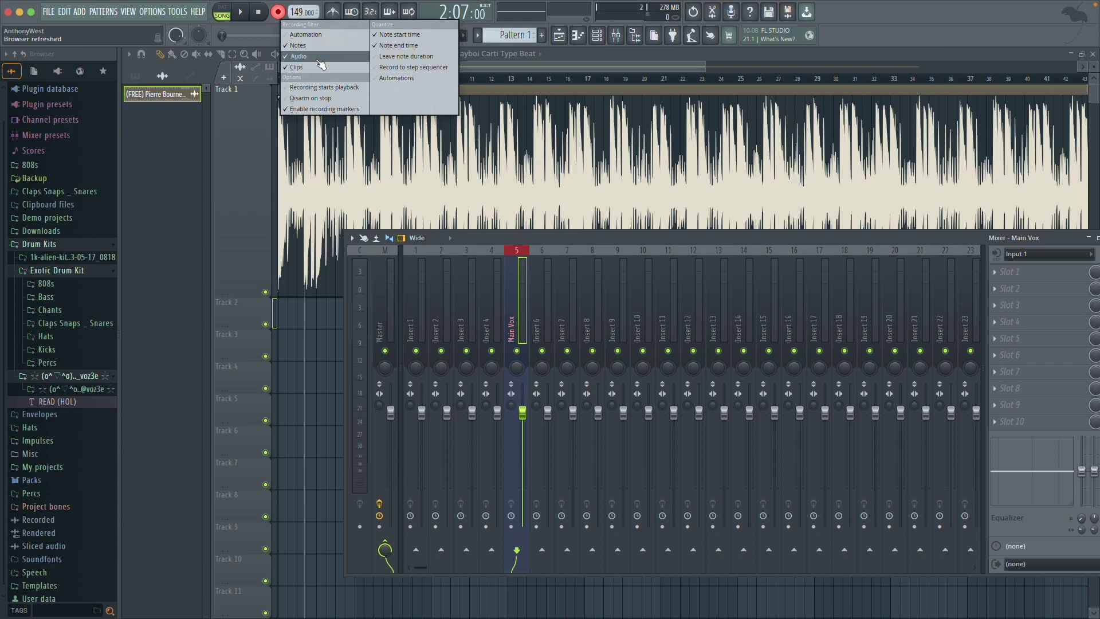
pyautogui.click(311, 67)
pyautogui.rightClick(279, 13)
pyautogui.click(294, 44)
pyautogui.rightClick(279, 13)
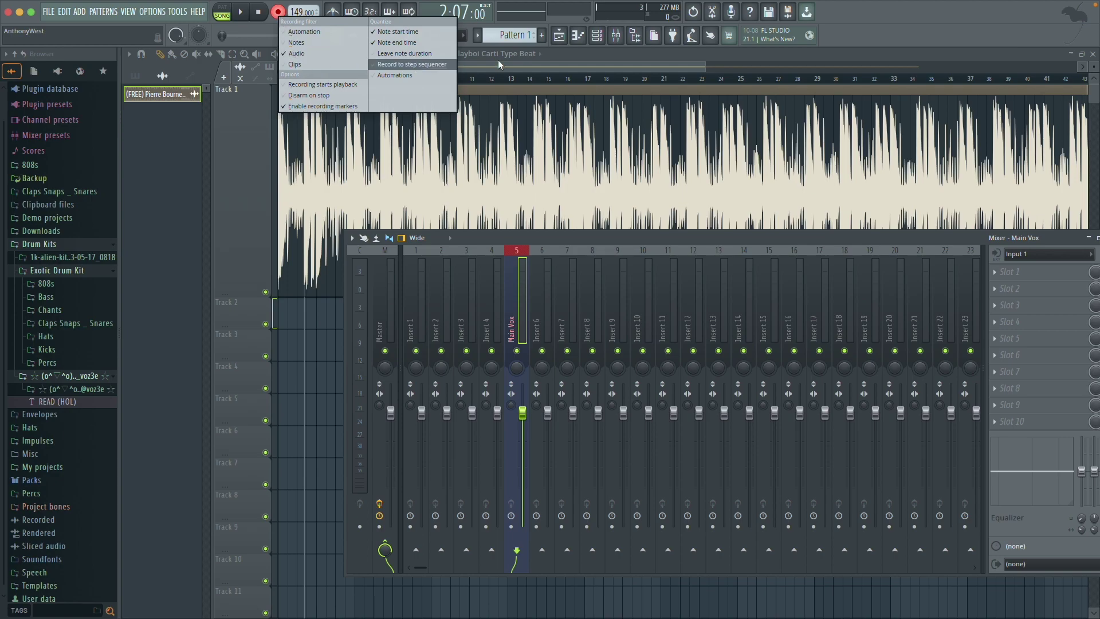
pyautogui.click(885, 31)
# - Return the song position to the start of bar 1 in the playlist
pyautogui.click(291, 79)
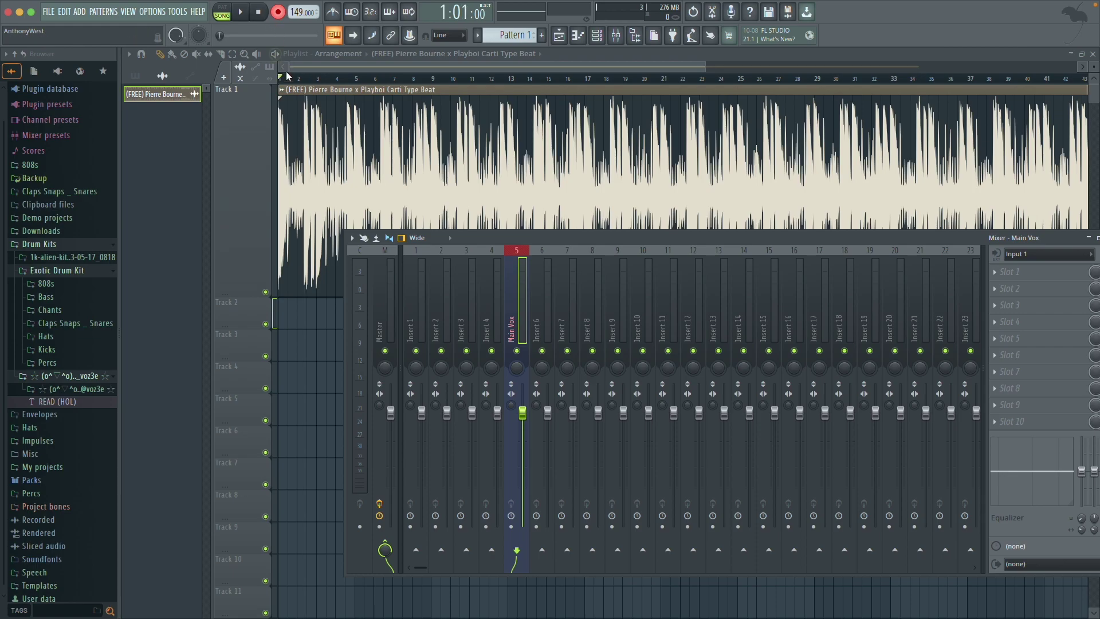
pyautogui.scroll(2, 292, 80)
pyautogui.scroll(1, 292, 80)
pyautogui.click(303, 67)
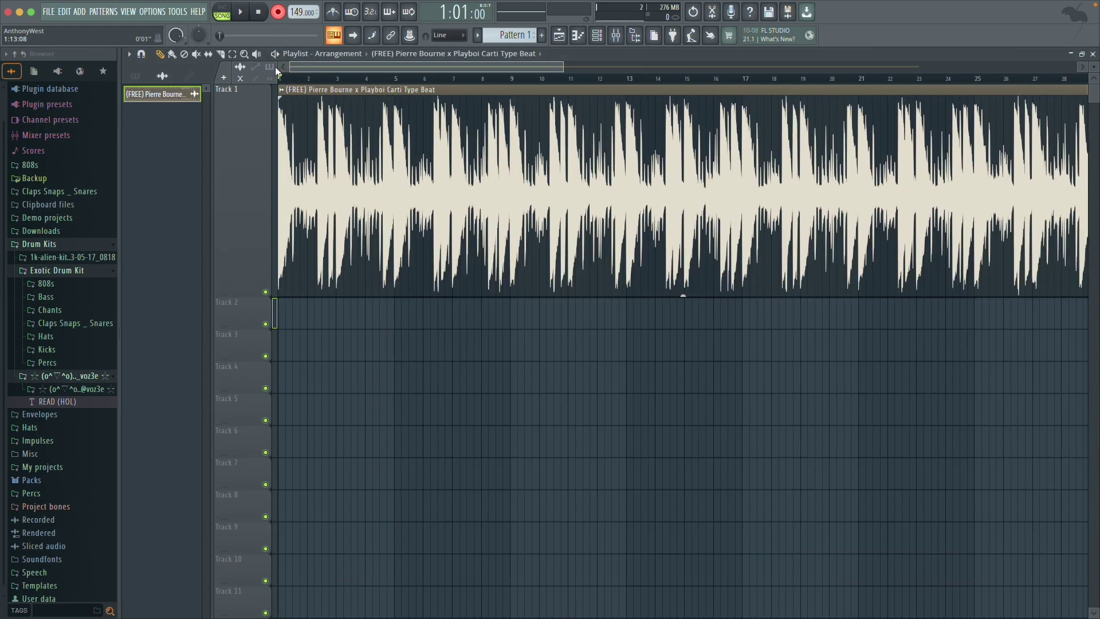
# - Arm the Main Vox mixer track and record a vocal take from bar 1 to about bar 6
pyautogui.click(617, 37)
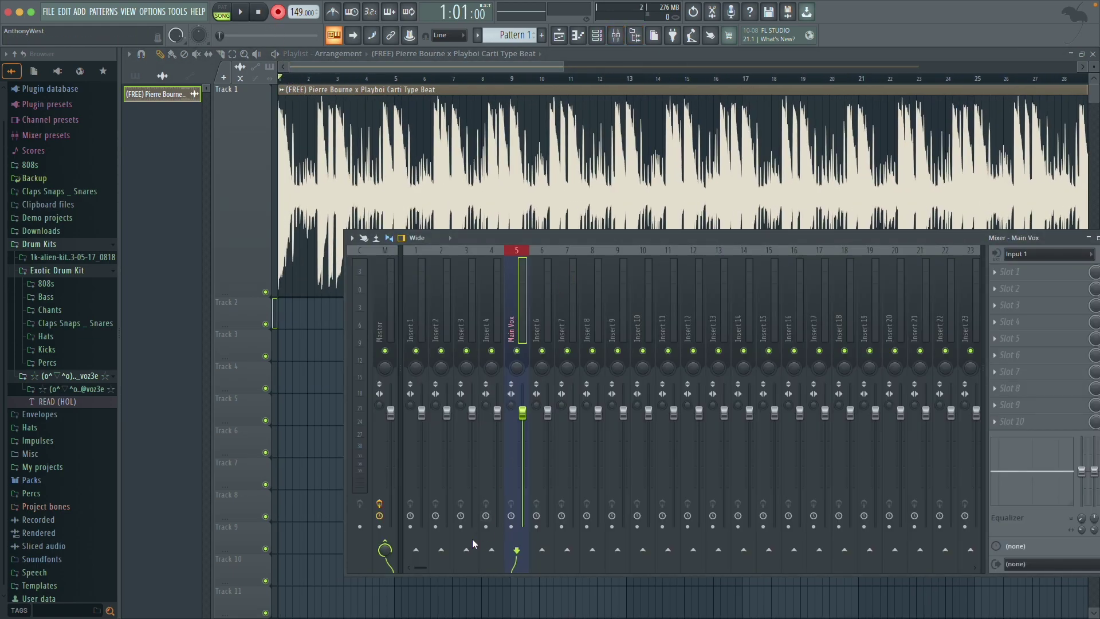
pyautogui.click(511, 526)
pyautogui.moveTo(473, 240); pyautogui.dragTo(490, 256)
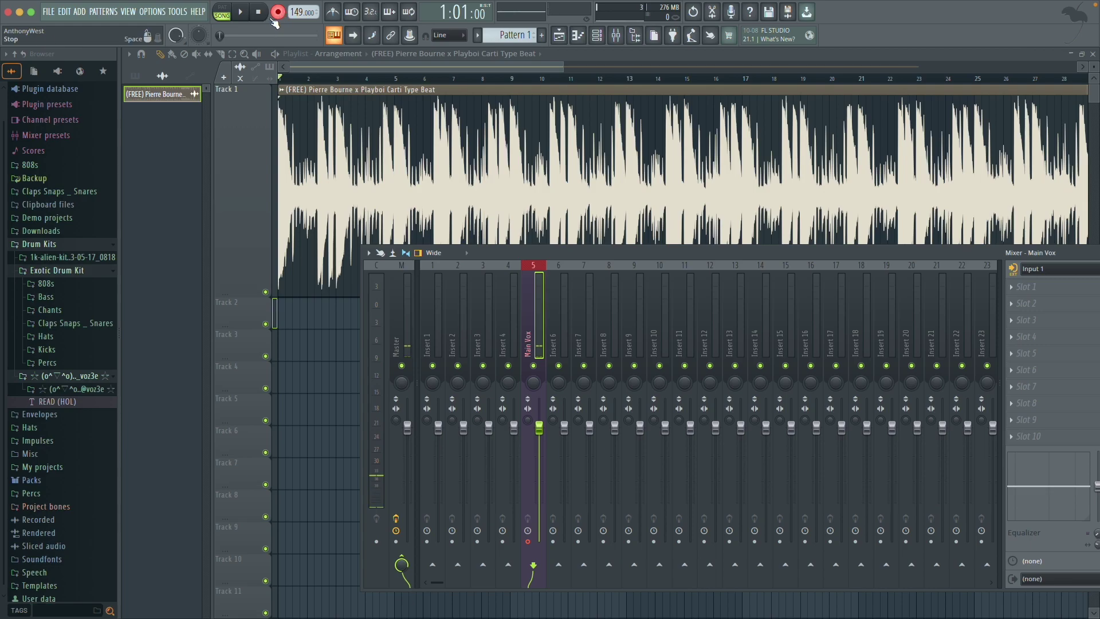
pyautogui.click(241, 16)
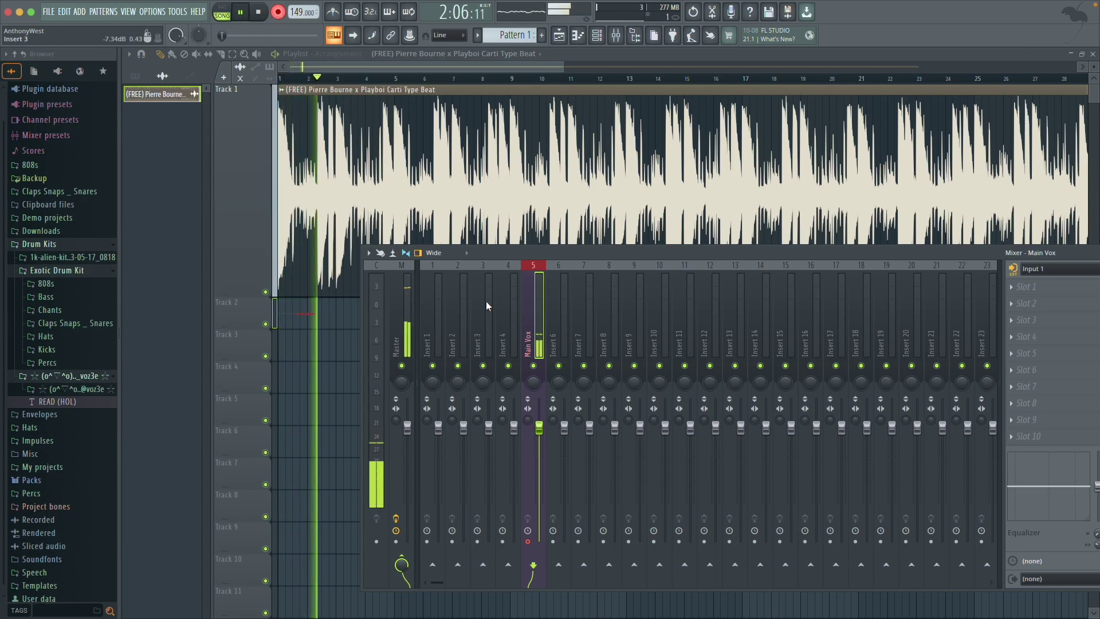
pyautogui.moveTo(522, 253); pyautogui.dragTo(528, 328)
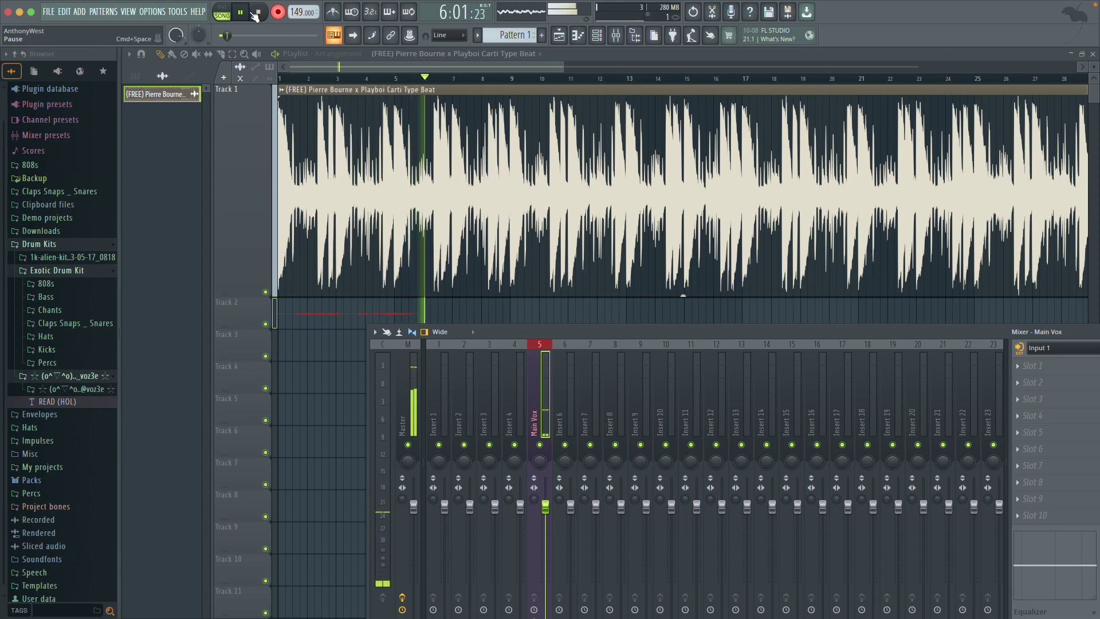
pyautogui.press('space')
# - Disarm the Main Vox track and enlarge playlist Track 2, which holds the recorded vocal clip
pyautogui.moveTo(537, 317); pyautogui.dragTo(502, 380)
pyautogui.click(536, 516)
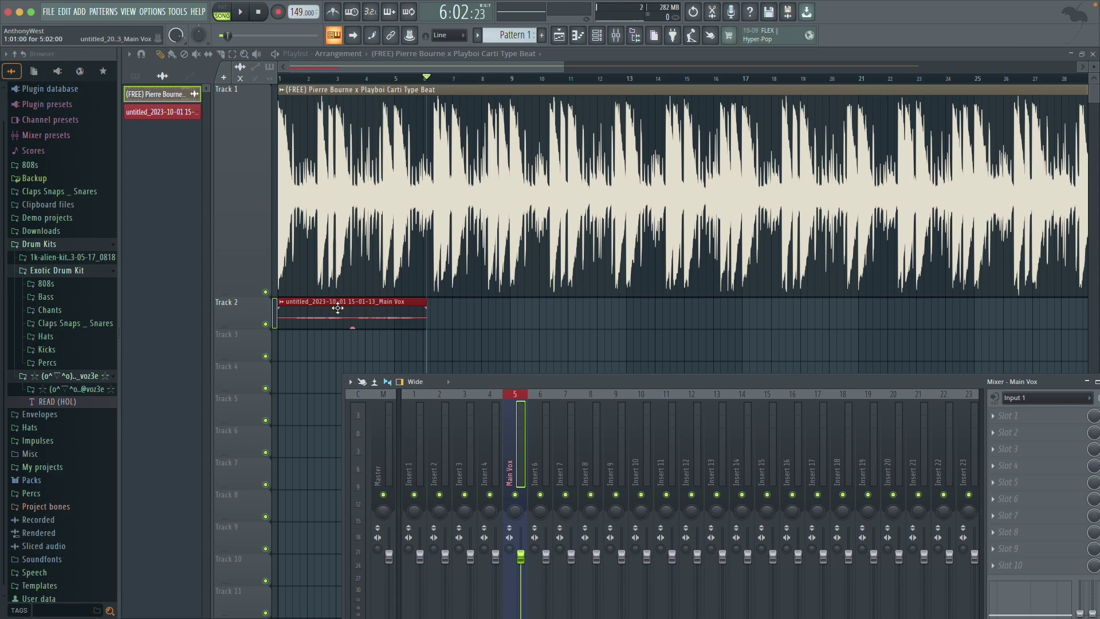
pyautogui.moveTo(252, 328); pyautogui.dragTo(253, 376)
pyautogui.click(343, 327)
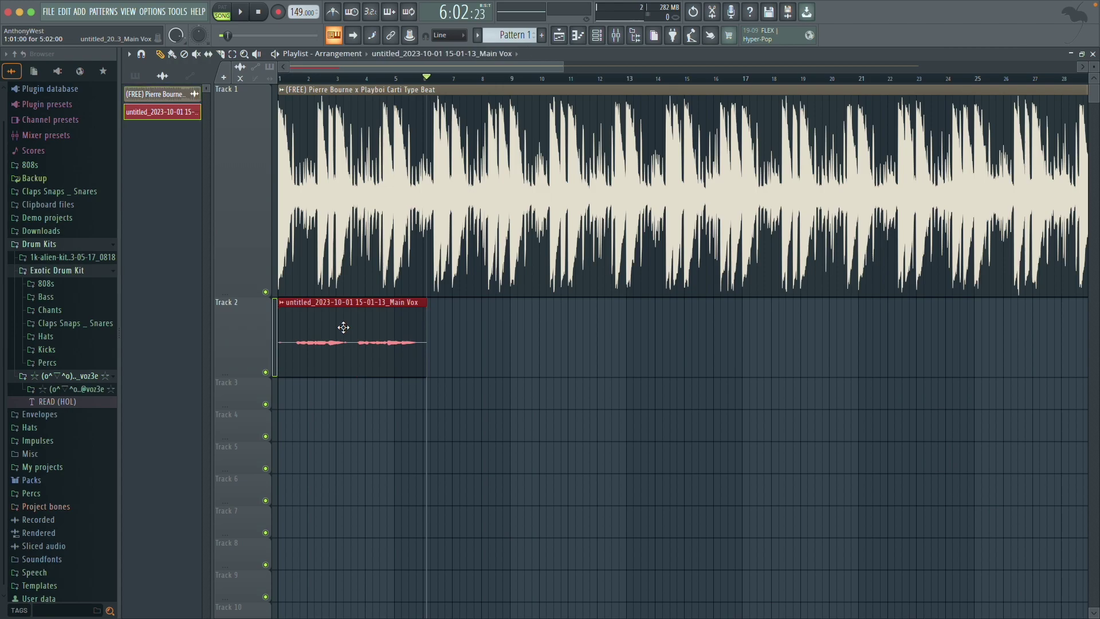
# - Open the recorded vocal clip's settings to check its mixer track assignment and waveform, closing them unchanged
pyautogui.doubleClick(343, 327)
pyautogui.moveTo(428, 199); pyautogui.dragTo(757, 308)
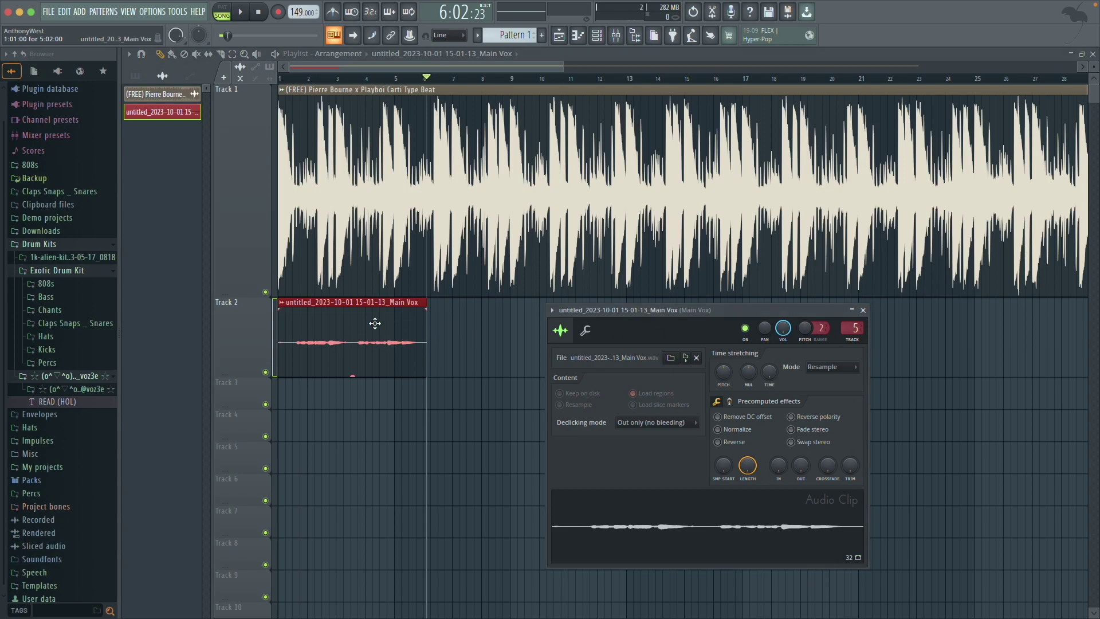
pyautogui.click(863, 309)
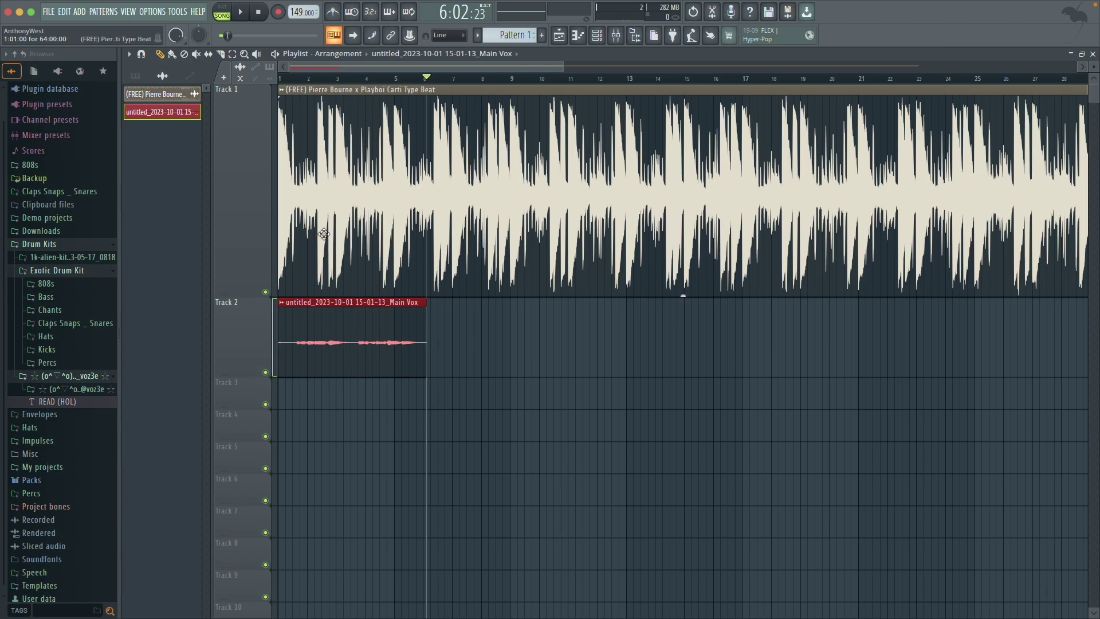
# - Play the beat and the recorded vocal from the start of the song, stopping after a few bars
pyautogui.click(256, 14)
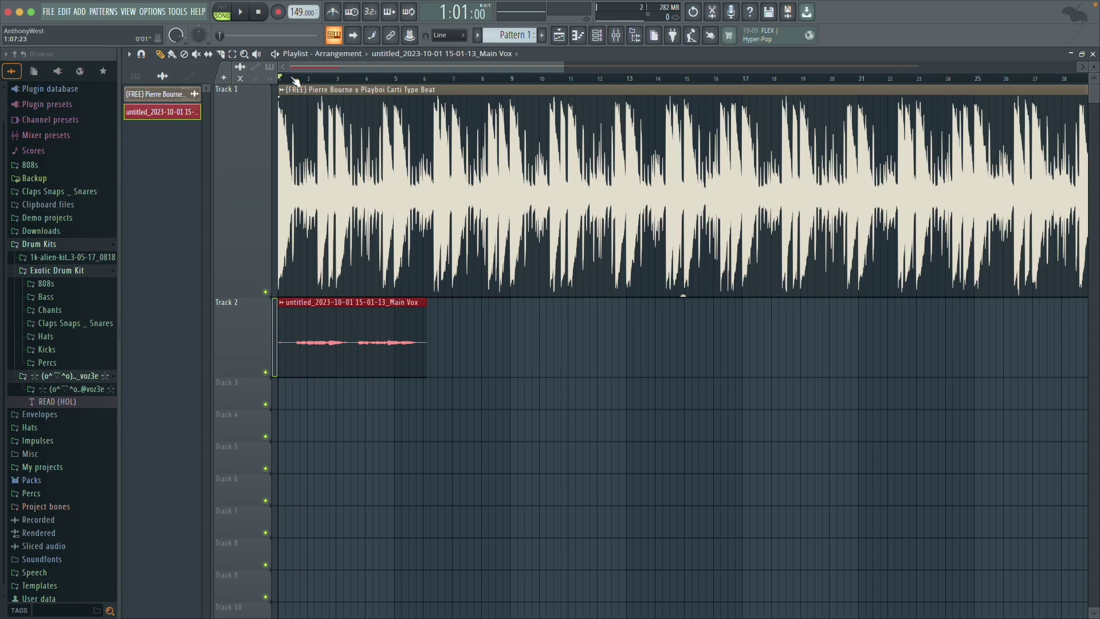
pyautogui.click(243, 12)
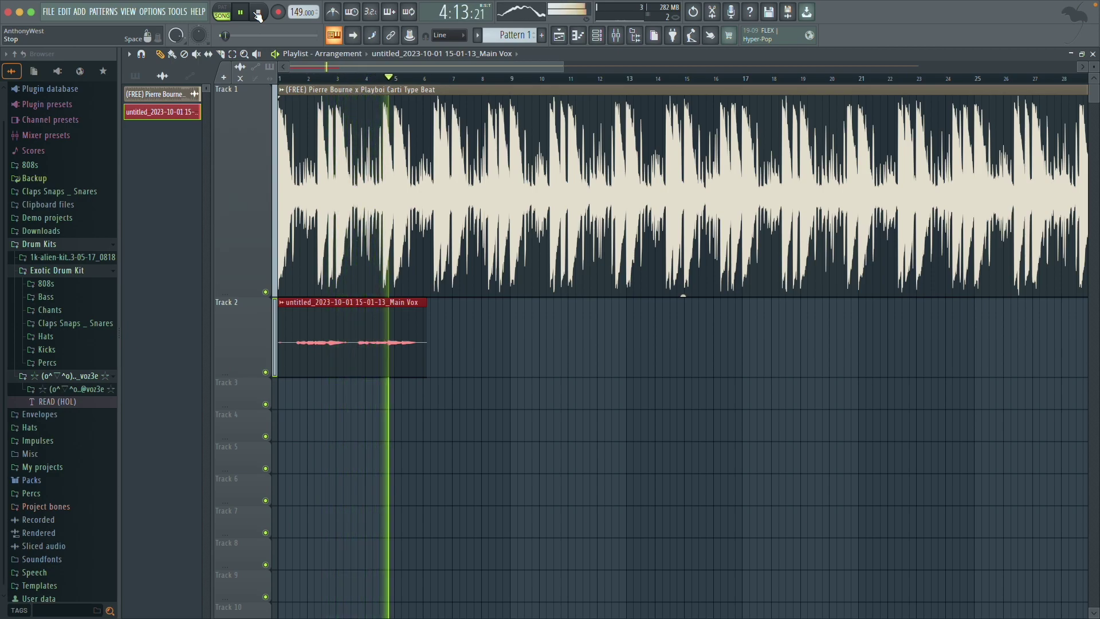
pyautogui.click(258, 12)
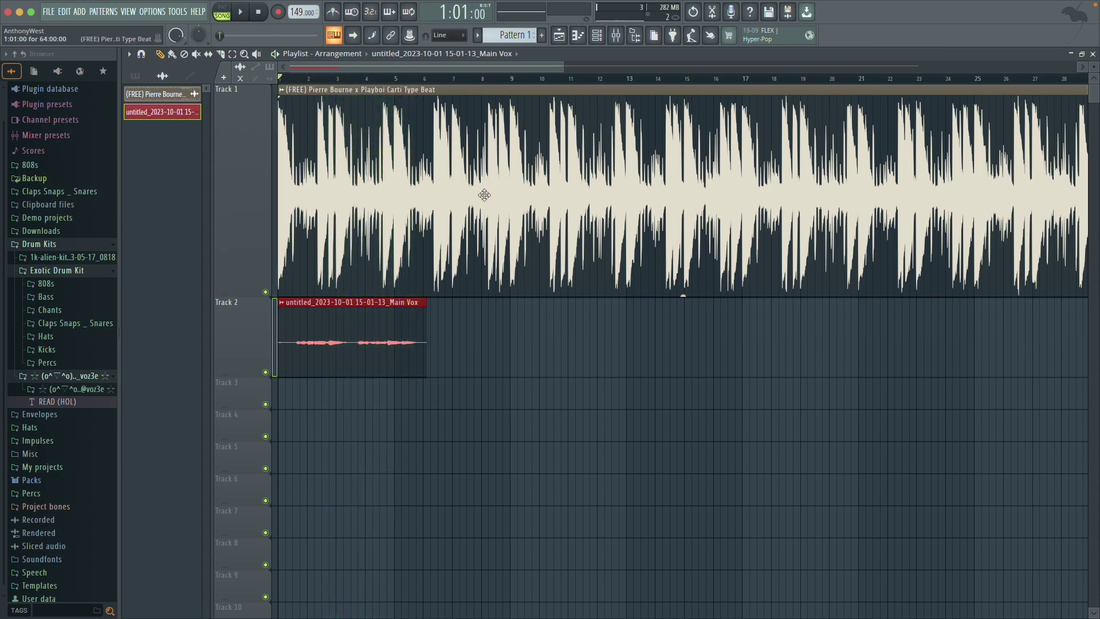
# - Route the beat's audio clip to mixer track 1 in its channel settings
pyautogui.doubleClick(417, 90)
pyautogui.click(518, 181)
pyautogui.doubleClick(508, 93)
pyautogui.moveTo(469, 181); pyautogui.dragTo(676, 190)
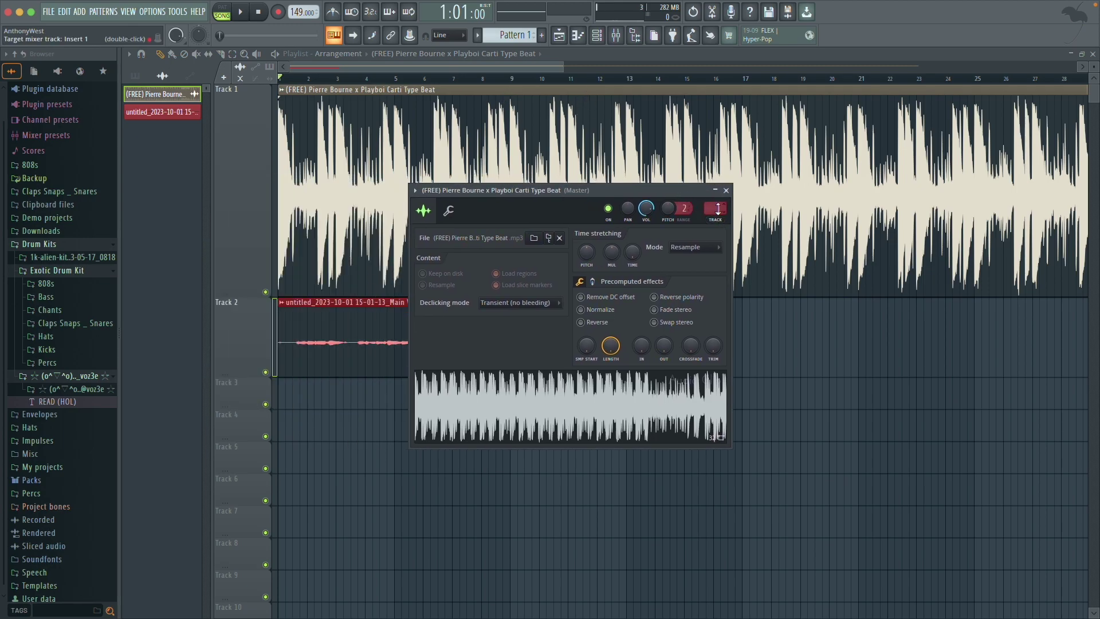
pyautogui.moveTo(717, 209); pyautogui.dragTo(718, 210)
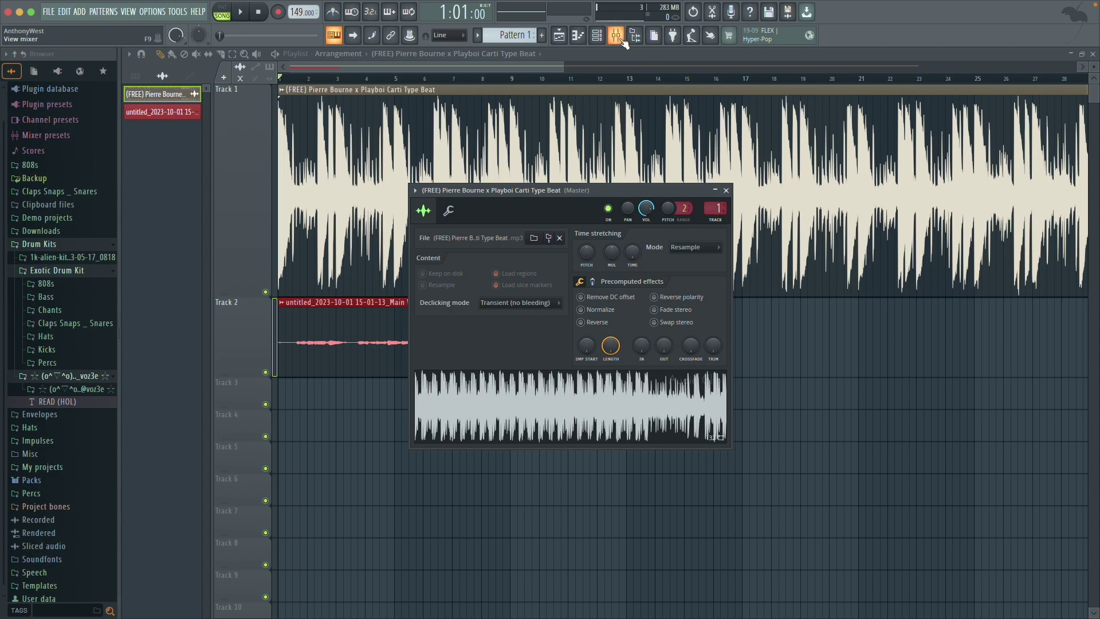
# - Rename mixer Insert 1 as Beat
pyautogui.doubleClick(718, 210)
pyautogui.moveTo(479, 377); pyautogui.dragTo(499, 301)
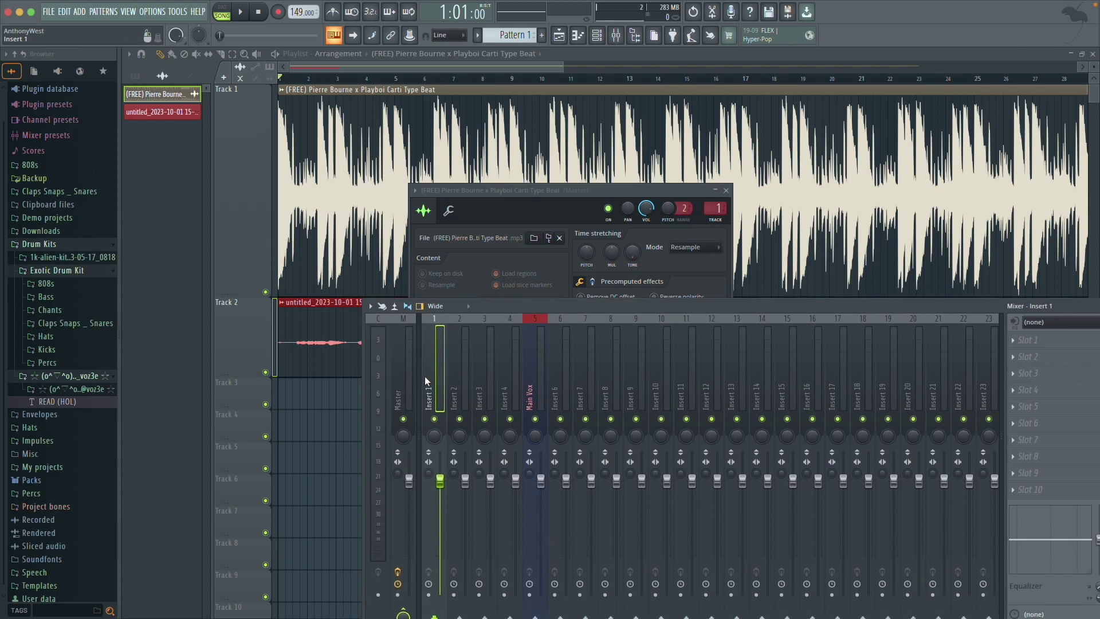
pyautogui.rightClick(432, 368)
pyautogui.click(478, 286)
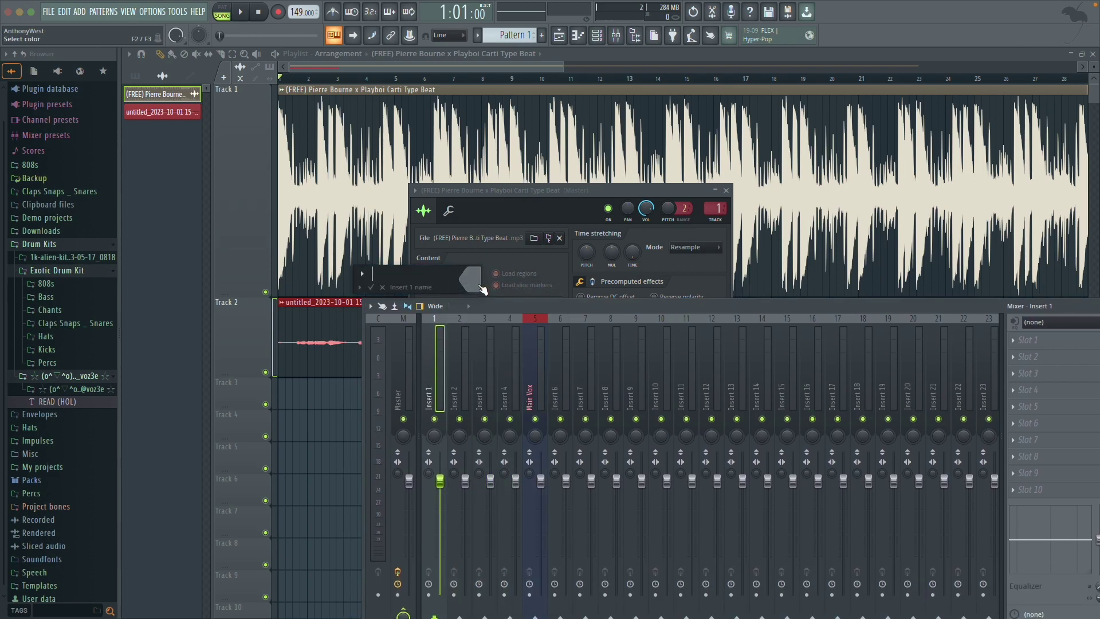
pyautogui.press('Return')
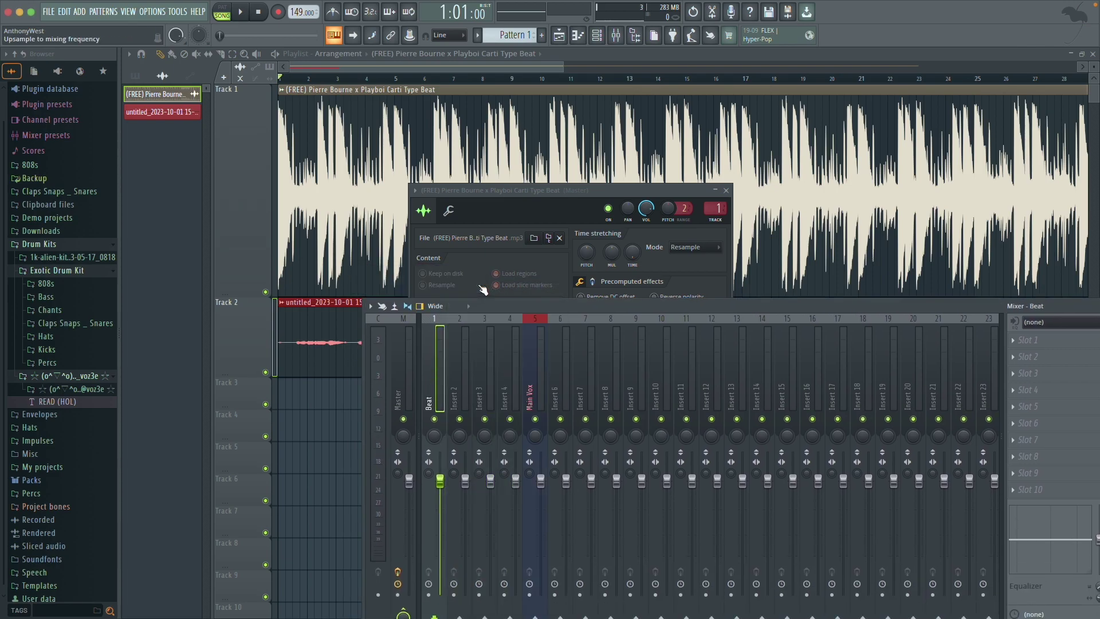
# - Lower the Beat mixer track's volume to about -8.0 dB and close the beat clip's settings
pyautogui.moveTo(882, 304); pyautogui.dragTo(884, 233)
pyautogui.moveTo(432, 407); pyautogui.dragTo(432, 443)
pyautogui.moveTo(503, 235); pyautogui.dragTo(626, 220)
pyautogui.click(724, 191)
pyautogui.click(725, 190)
pyautogui.moveTo(488, 435); pyautogui.dragTo(487, 427)
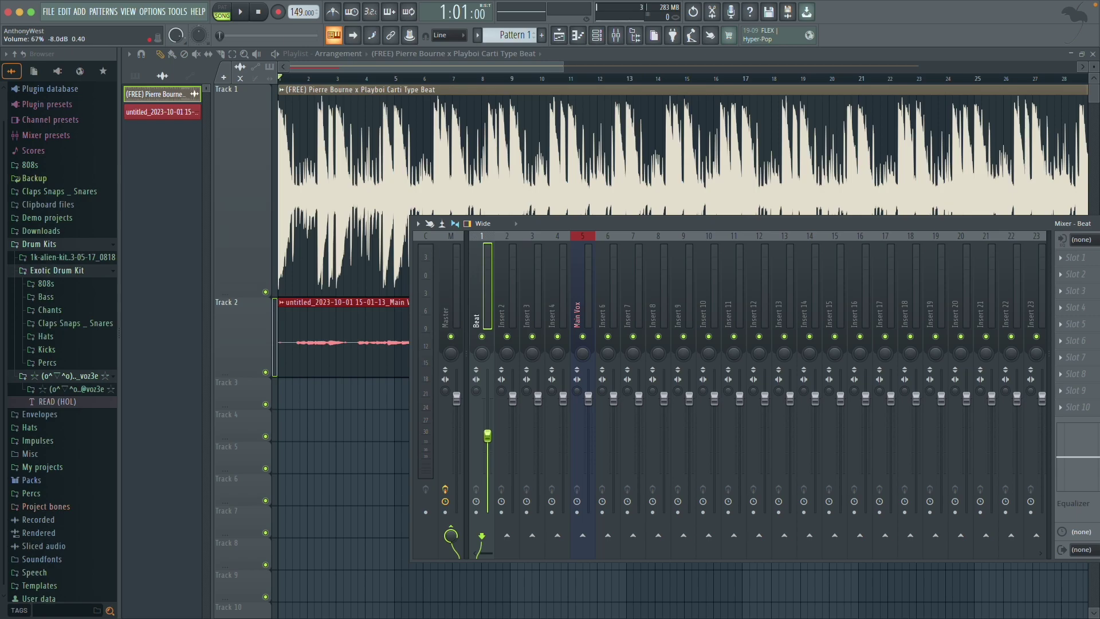
# - Reposition the mixer and play the song briefly to check the beat and vocal levels
pyautogui.moveTo(564, 229); pyautogui.dragTo(428, 205)
pyautogui.press('space')
pyautogui.press('space')
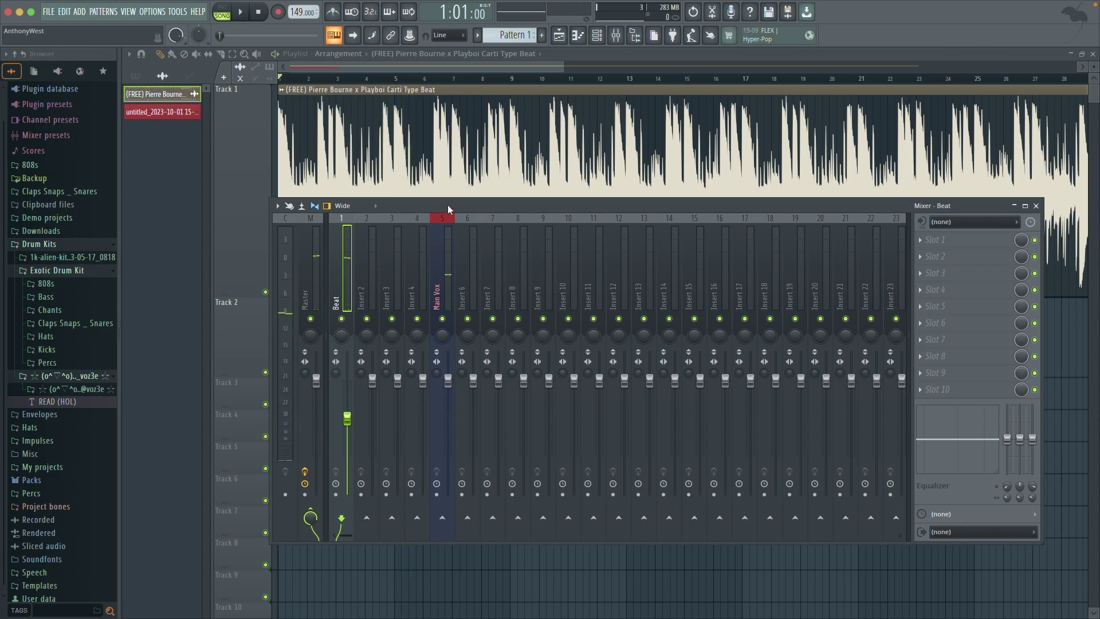
# - Select the Main Vox mixer track and change the recorded vocal clip's target mixer track to 2 in its settings
pyautogui.click(443, 261)
pyautogui.moveTo(524, 205); pyautogui.dragTo(675, 215)
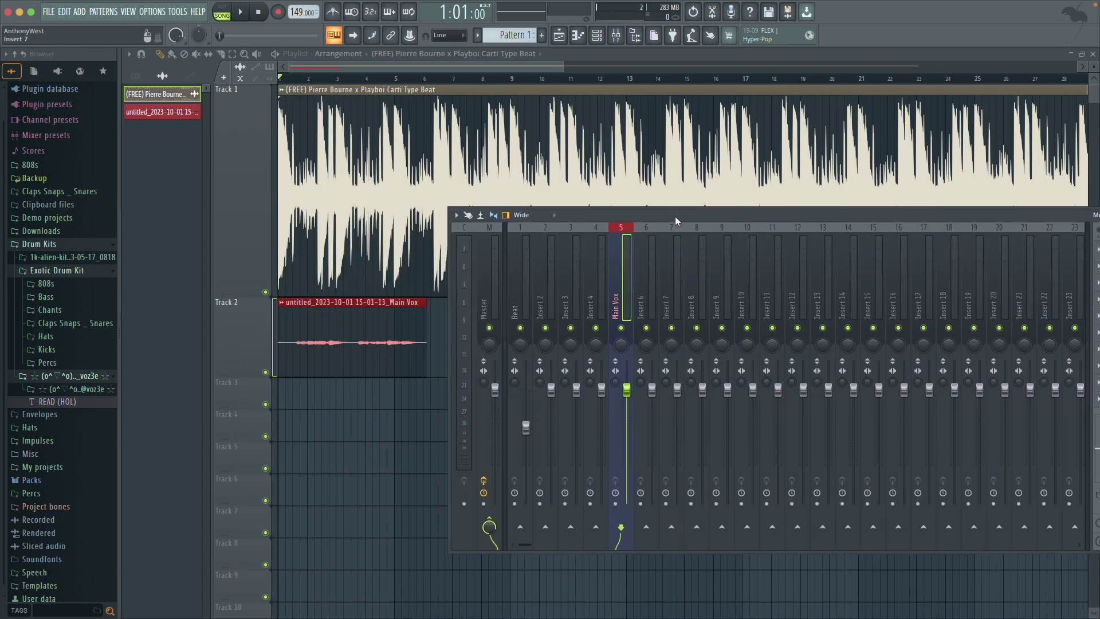
pyautogui.doubleClick(381, 308)
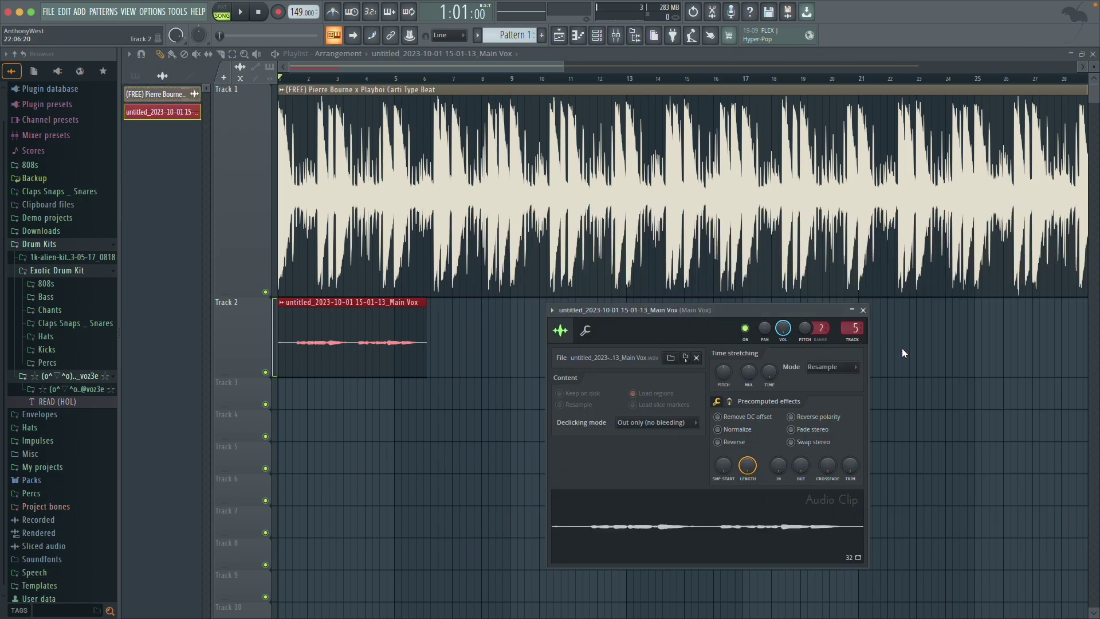
pyautogui.moveTo(852, 329); pyautogui.dragTo(852, 339)
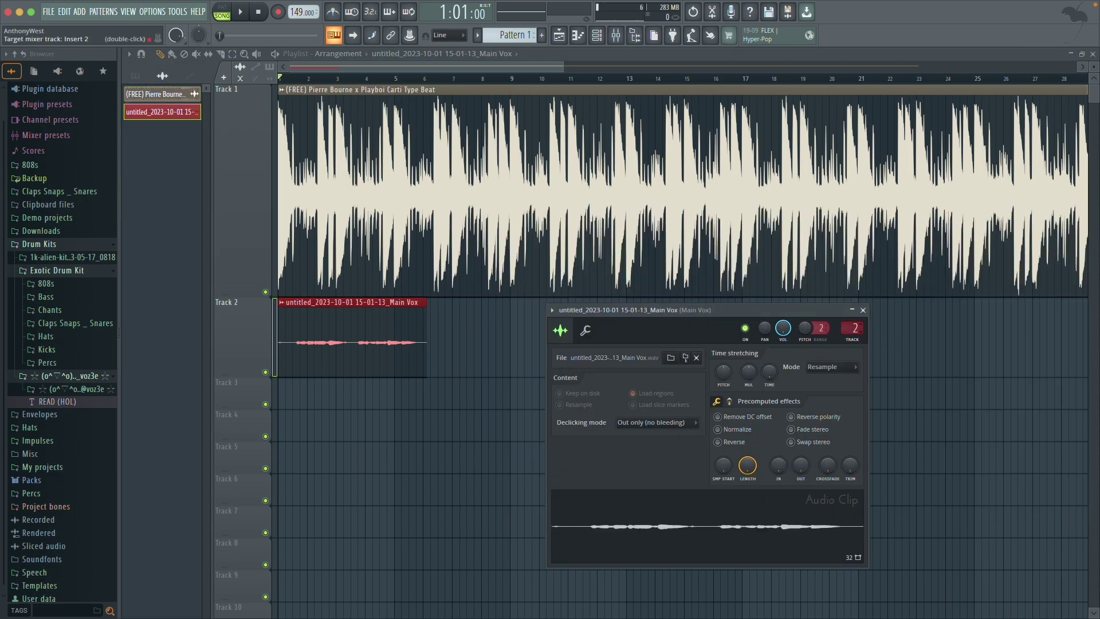
pyautogui.click(863, 310)
# - Load Fruity Parametric EQ 2 into slot 1 of the Main Vox mixer track
pyautogui.click(615, 35)
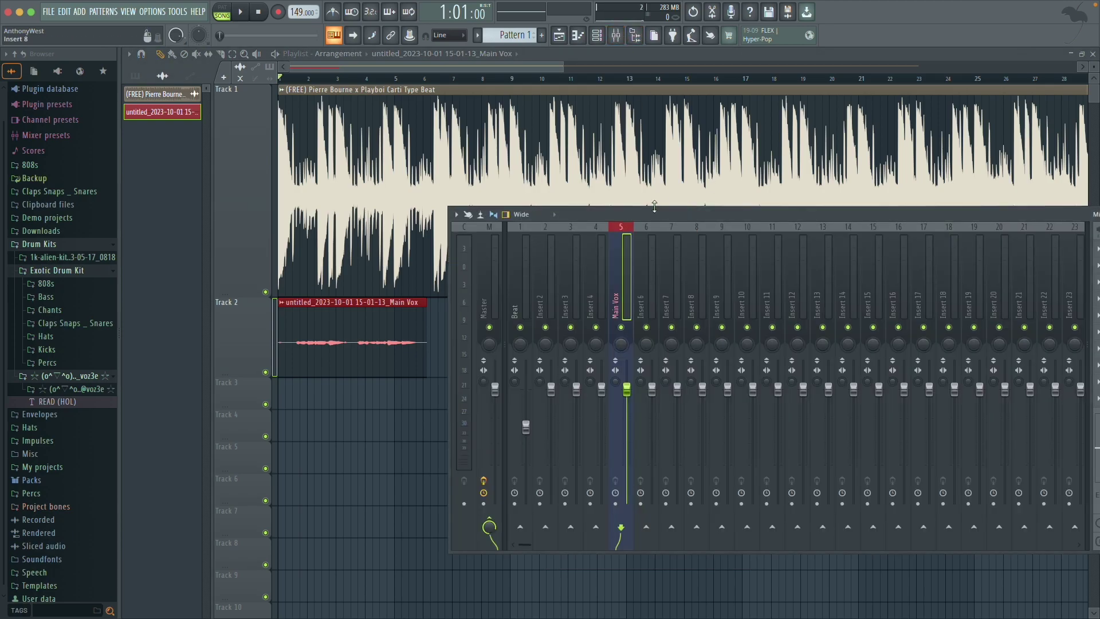
pyautogui.moveTo(603, 212); pyautogui.dragTo(383, 188)
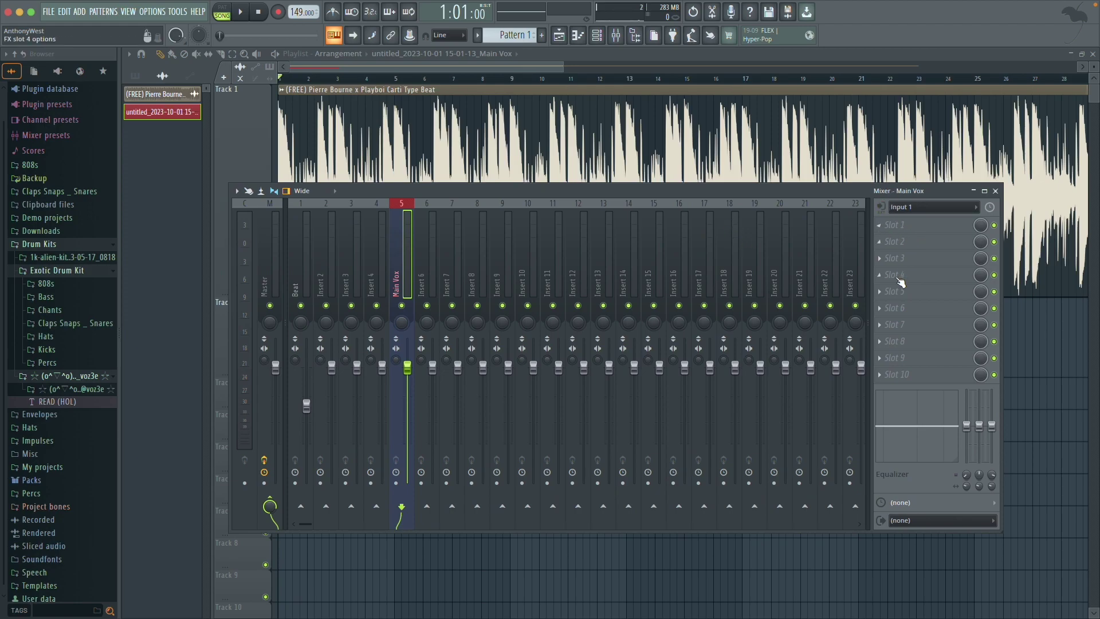
pyautogui.click(884, 230)
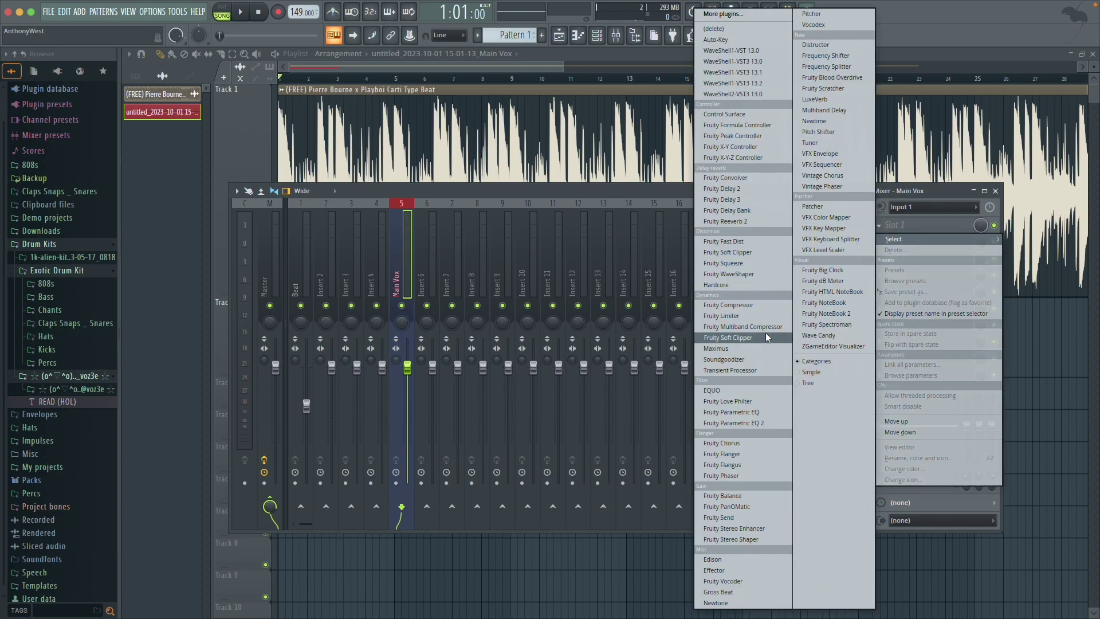
pyautogui.click(757, 423)
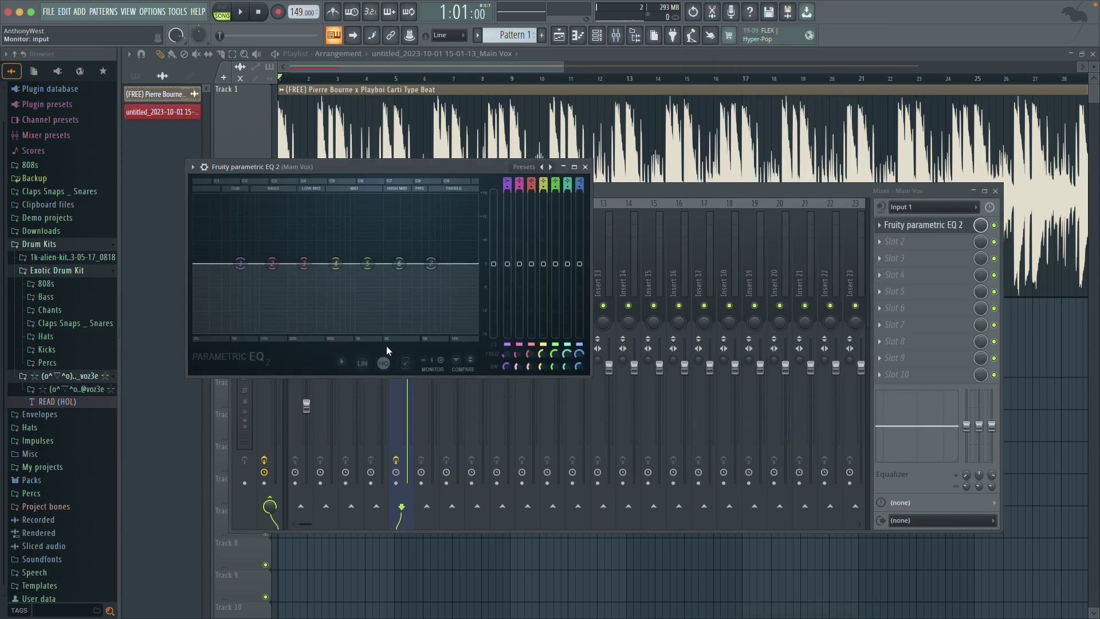
# - Cut the vocal's low end with a high-pass on EQ band 1 and boost bands 5 and 6, band 6 by about 1.5 dB
pyautogui.moveTo(256, 293)
pyautogui.click(299, 324)
pyautogui.moveTo(240, 263); pyautogui.dragTo(292, 264)
pyautogui.moveTo(368, 264); pyautogui.dragTo(399, 256)
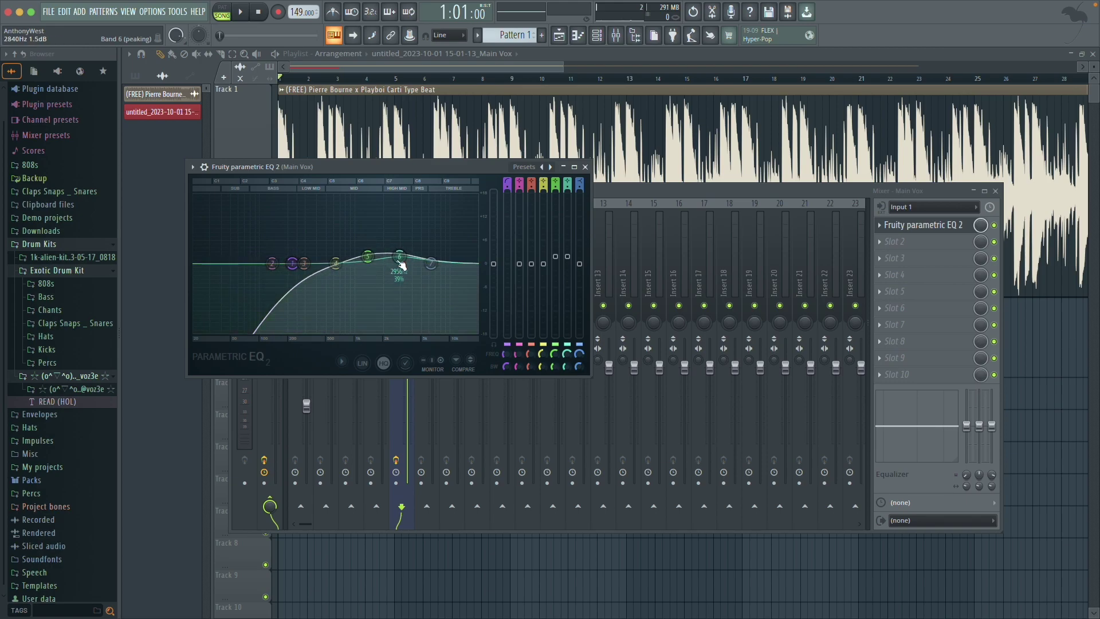
pyautogui.click(585, 167)
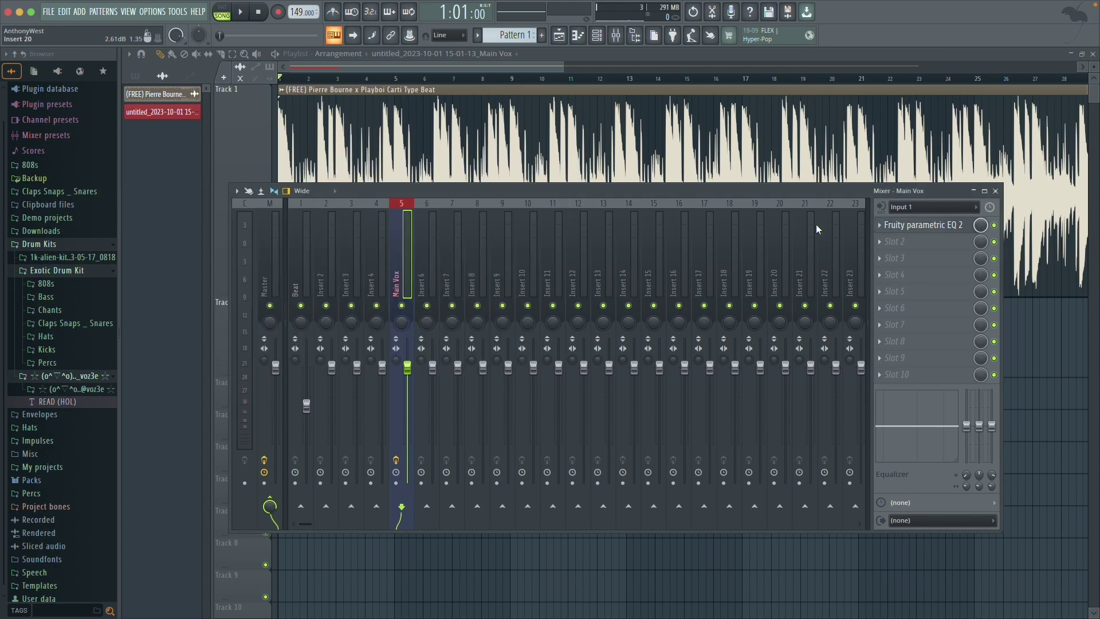
# - Load Fruity Limiter into Main Vox slot 2 and set up its compressor mode with a lowered threshold, 2.1:1 ratio and raised gain
pyautogui.click(895, 246)
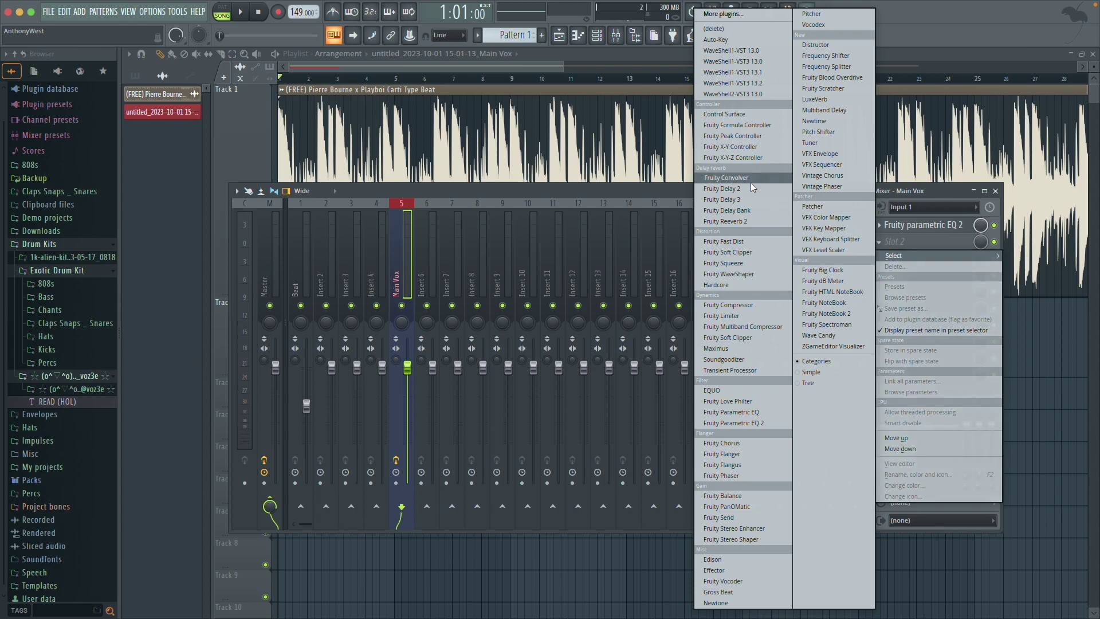
pyautogui.click(735, 317)
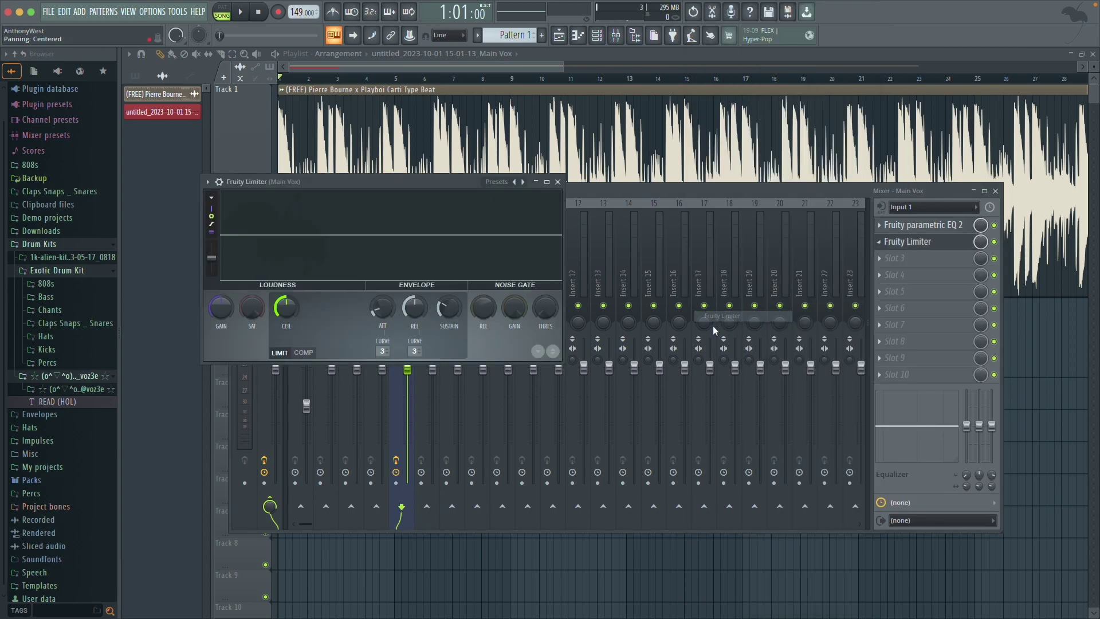
pyautogui.click(304, 352)
pyautogui.moveTo(287, 310); pyautogui.dragTo(349, 300)
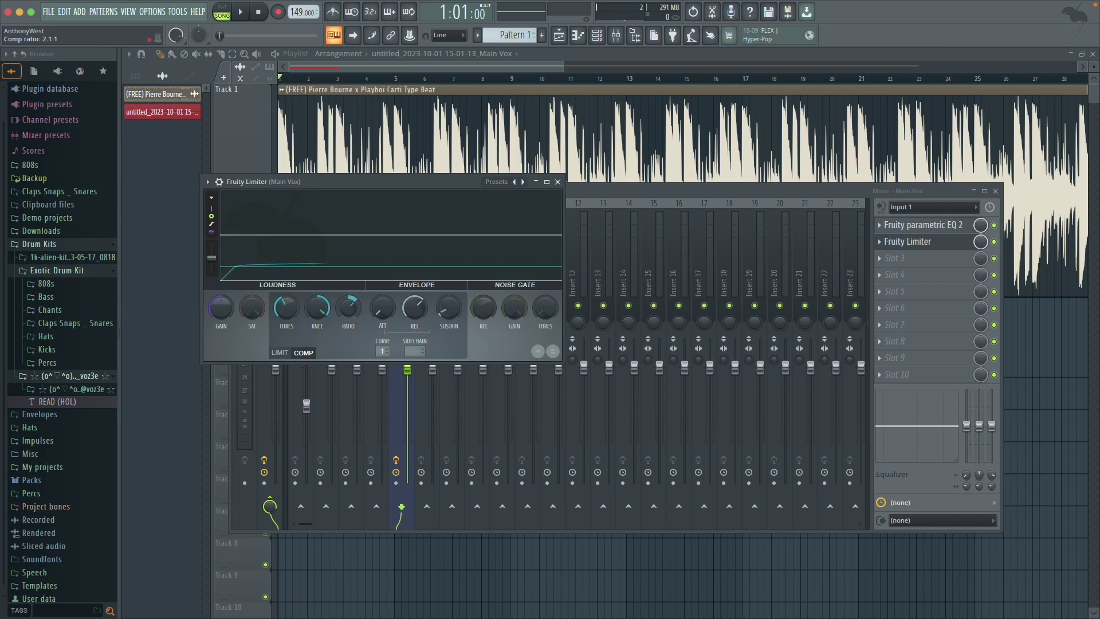
pyautogui.moveTo(229, 311); pyautogui.dragTo(286, 304)
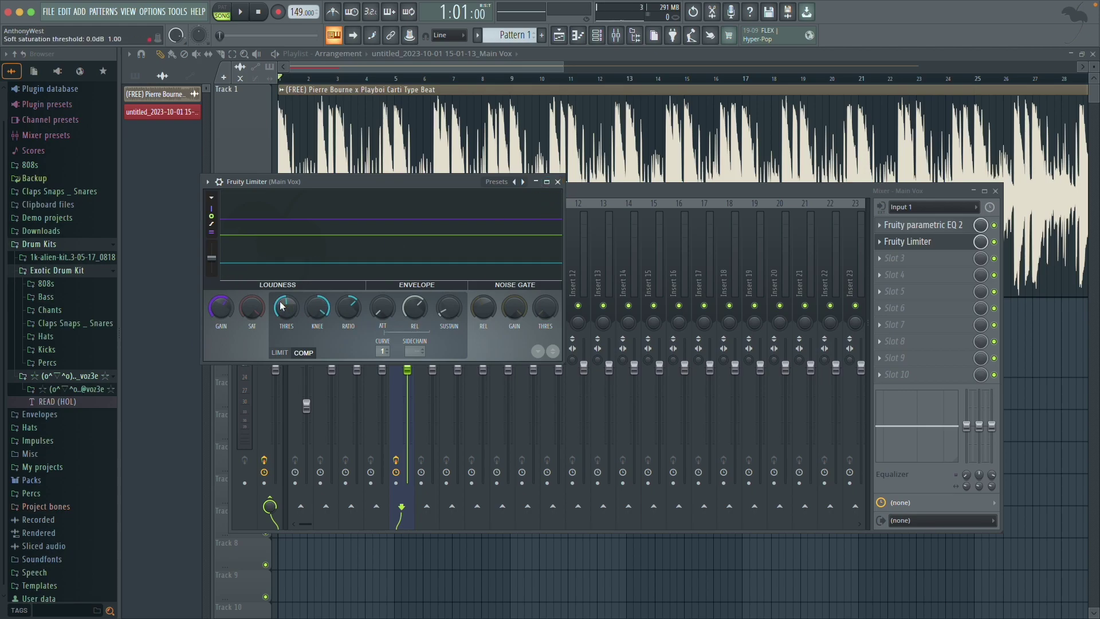
# - Load Fruity Reeverb 2 into slot 3 of the Main Vox mixer track and adjust its decay and room size
pyautogui.click(557, 183)
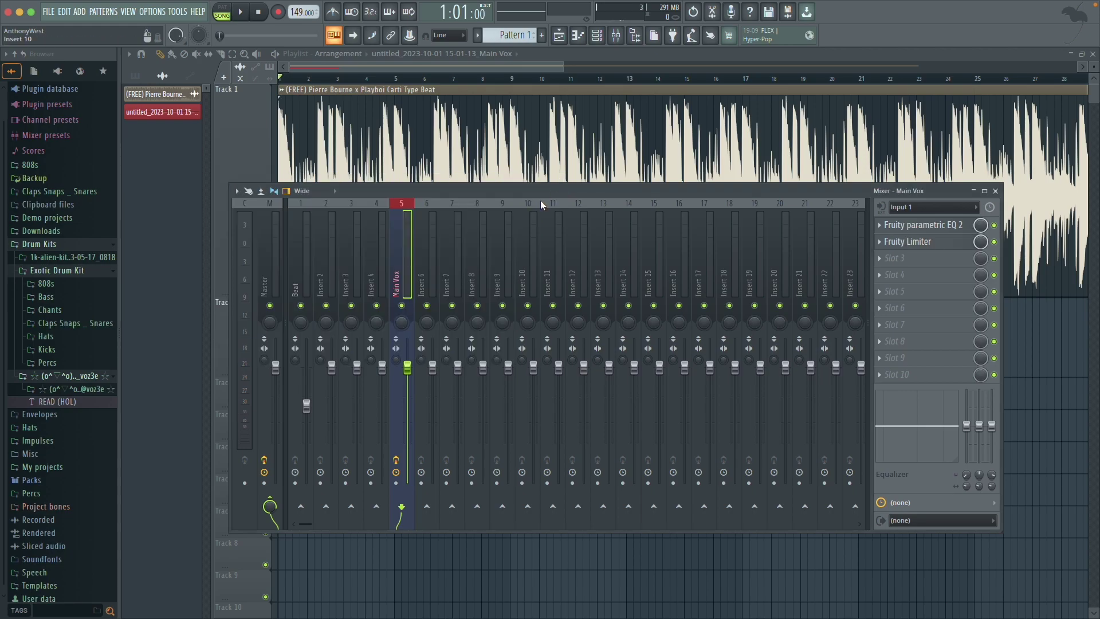
pyautogui.click(913, 259)
pyautogui.moveTo(900, 273)
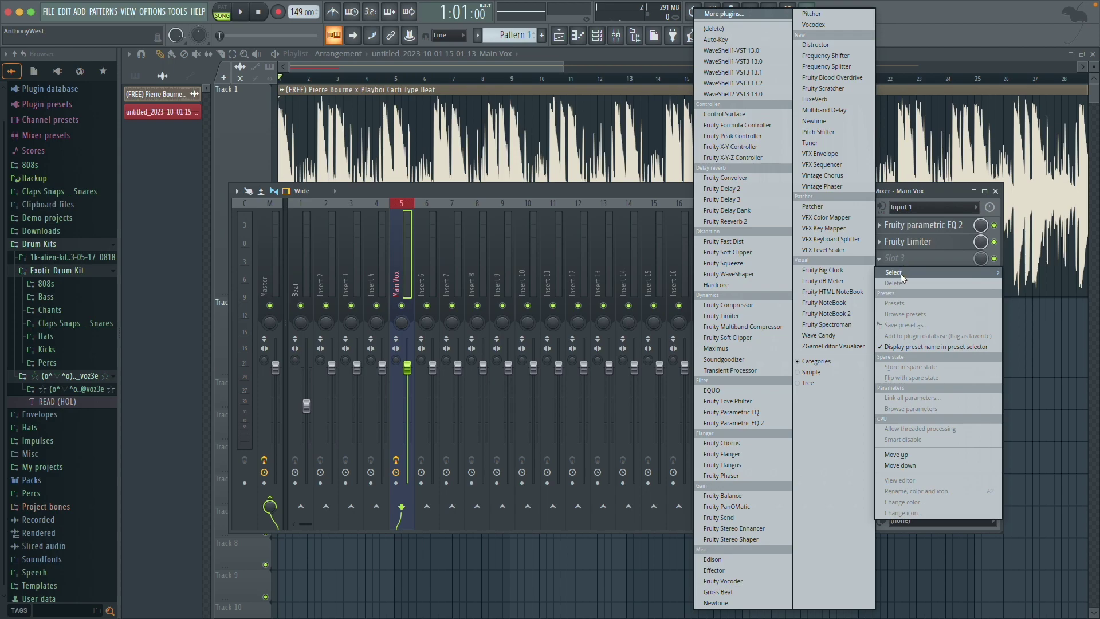
pyautogui.click(758, 221)
pyautogui.moveTo(445, 219); pyautogui.dragTo(446, 207)
pyautogui.moveTo(361, 248); pyautogui.dragTo(361, 212)
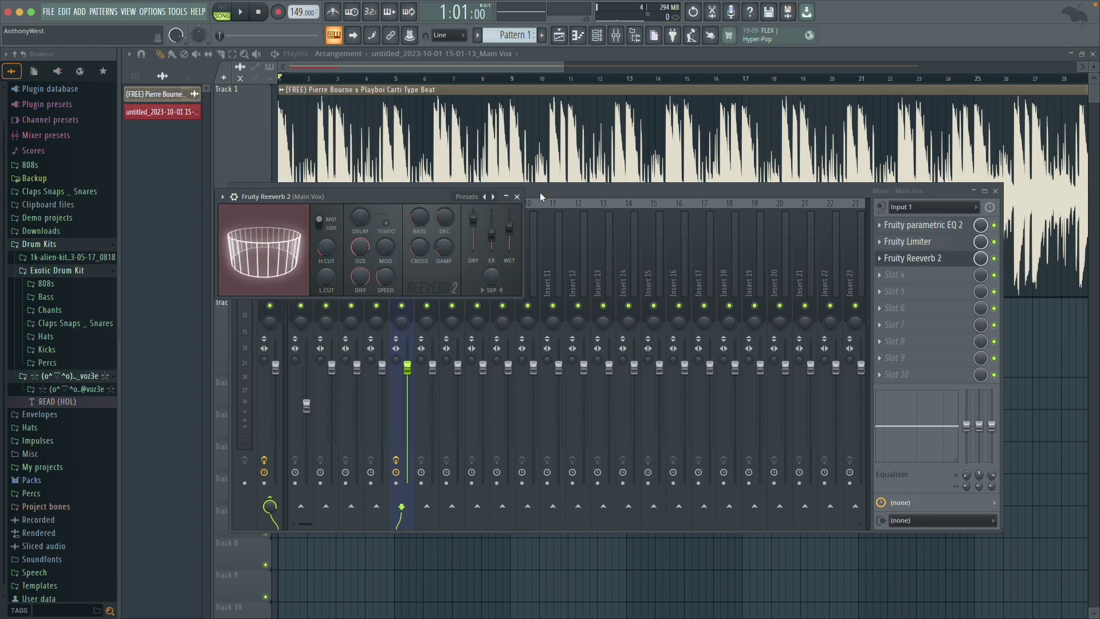
pyautogui.click(516, 196)
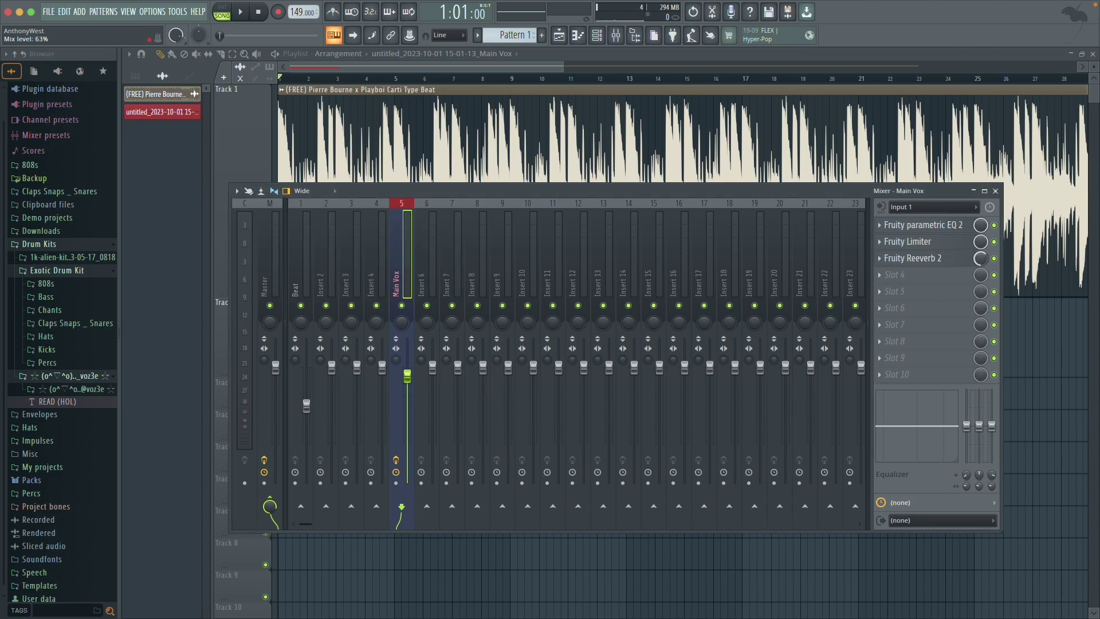
# - Review the settings of Fruity Reeverb 2, Fruity Limiter and Fruity Parametric EQ 2 on the Main Vox track
pyautogui.moveTo(927, 191); pyautogui.dragTo(922, 221)
pyautogui.click(916, 290)
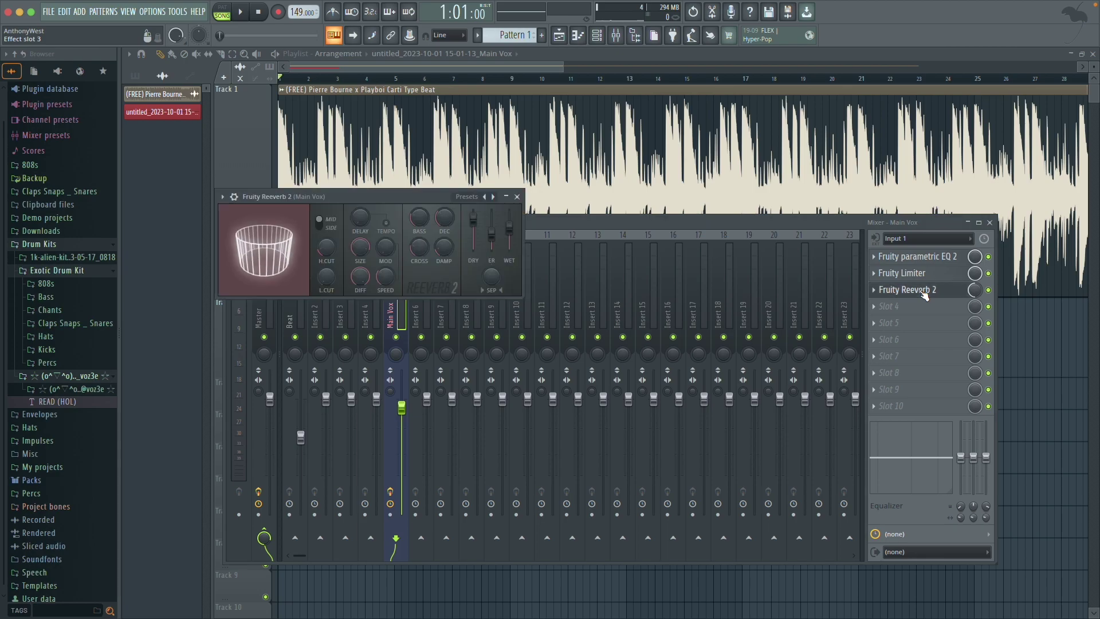
pyautogui.click(917, 273)
pyautogui.click(923, 257)
pyautogui.click(924, 259)
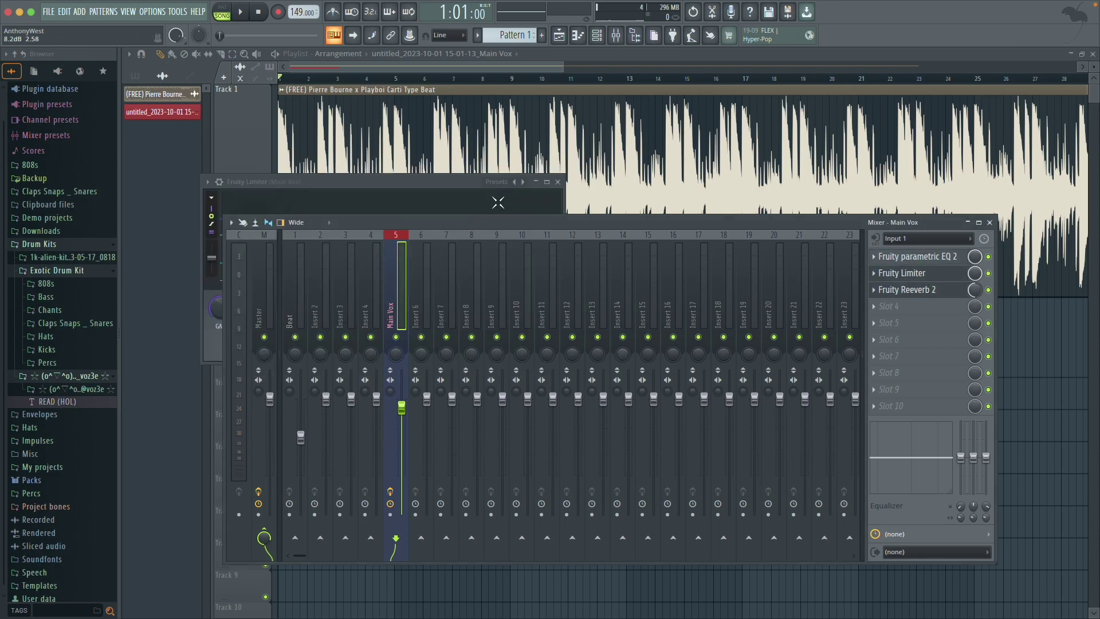
pyautogui.click(557, 182)
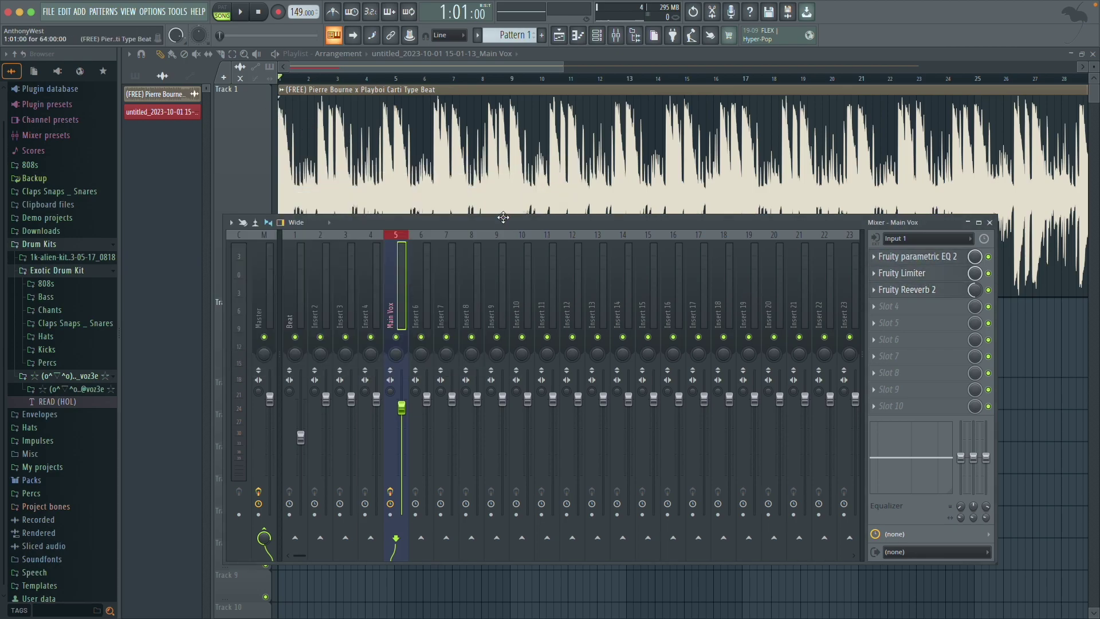
# - Play the song from the start to hear the vocal effects and check how Fruity Limiter responds on Main Vox
pyautogui.moveTo(499, 231); pyautogui.dragTo(708, 361)
pyautogui.press('space')
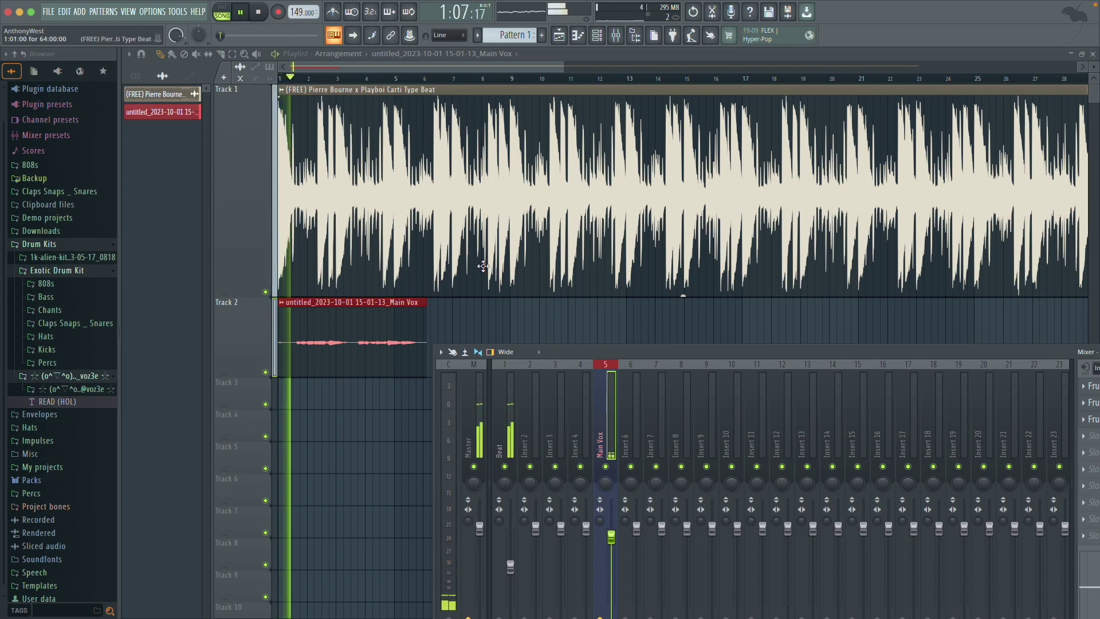
pyautogui.moveTo(590, 351); pyautogui.dragTo(379, 198)
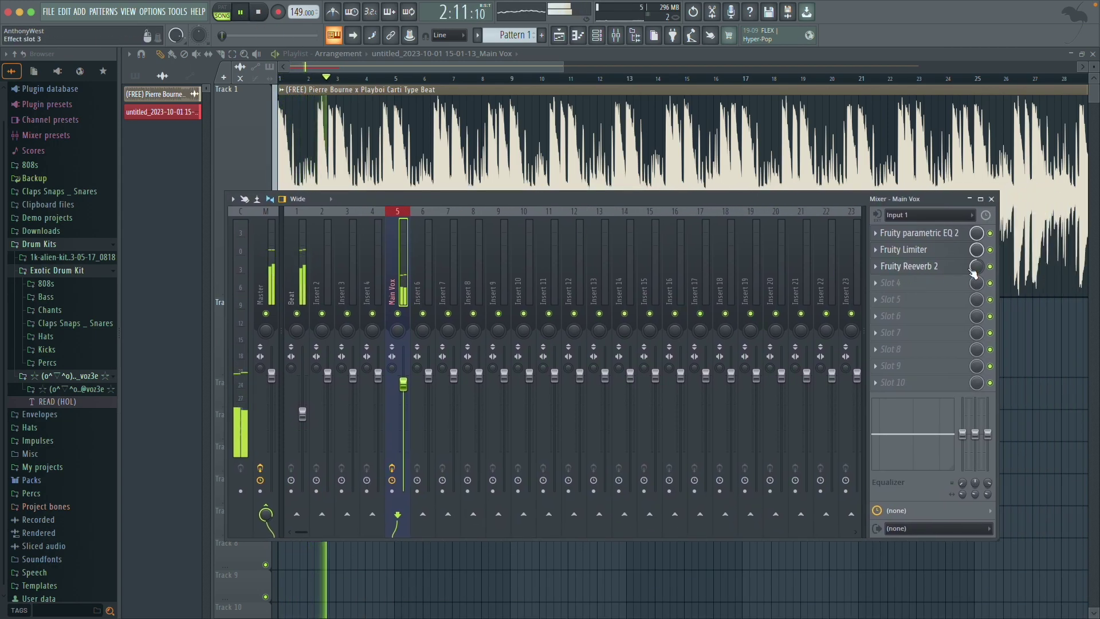
pyautogui.click(929, 250)
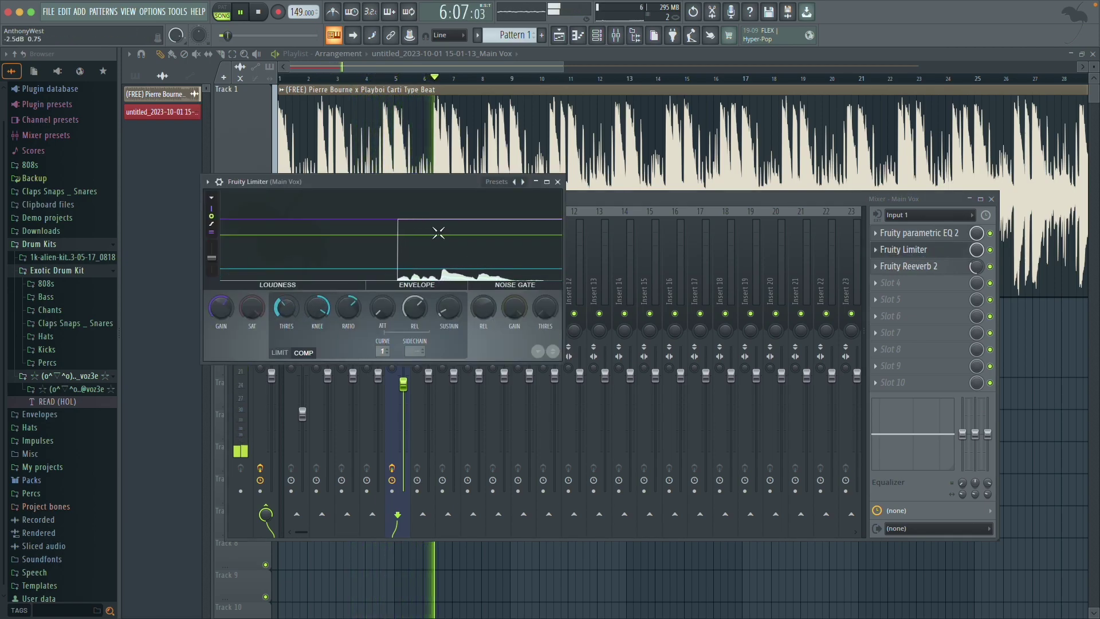
pyautogui.press('Escape')
pyautogui.press('space')
# - Check the Fruity Reeverb 2 settings in slot 3 of Main Vox and close the plugin
pyautogui.moveTo(462, 198); pyautogui.dragTo(764, 236)
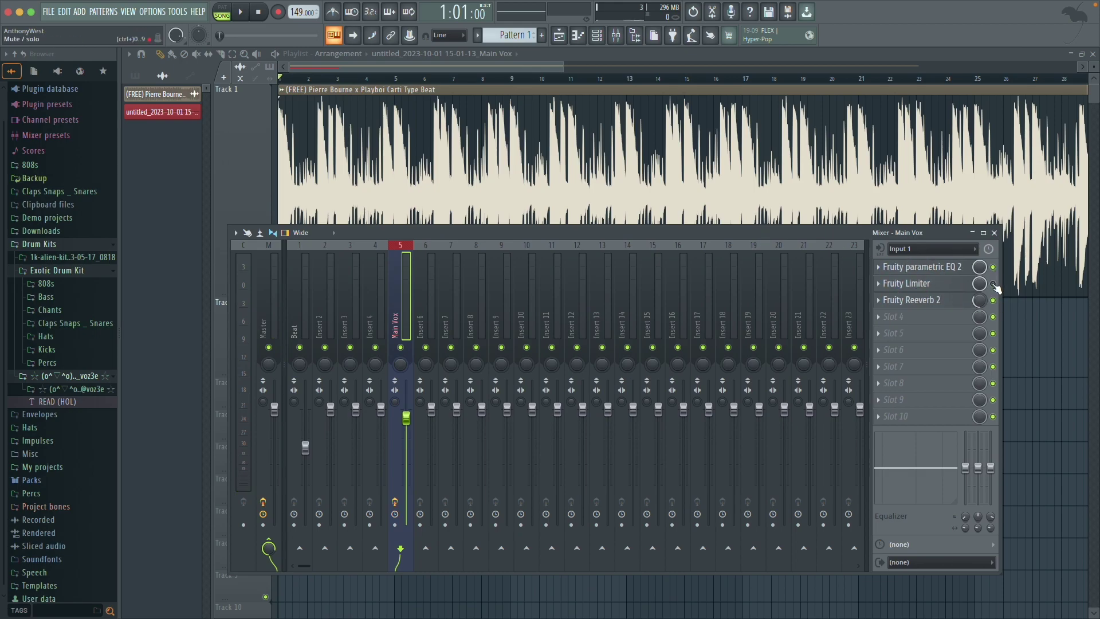
pyautogui.click(913, 299)
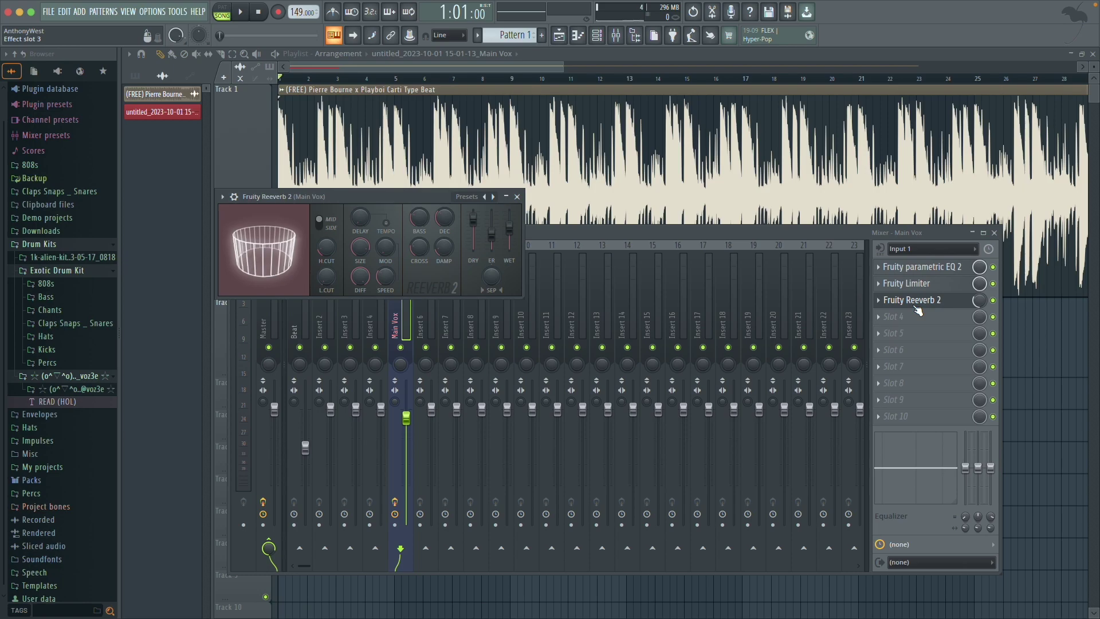
pyautogui.click(516, 196)
# - Arm the Main Vox mixer track for disk recording to test its live input, and disarm it again
pyautogui.moveTo(511, 235); pyautogui.dragTo(541, 239)
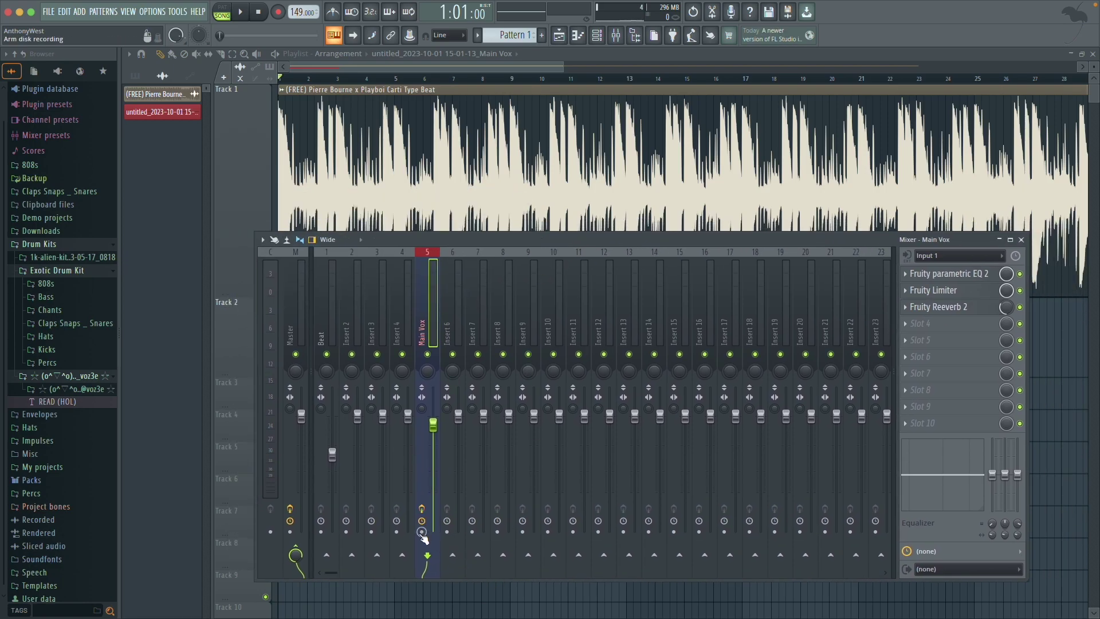
pyautogui.moveTo(931, 240)
pyautogui.mouseDown()
pyautogui.moveTo(944, 263)
pyautogui.moveTo(944, 237)
pyautogui.mouseUp()
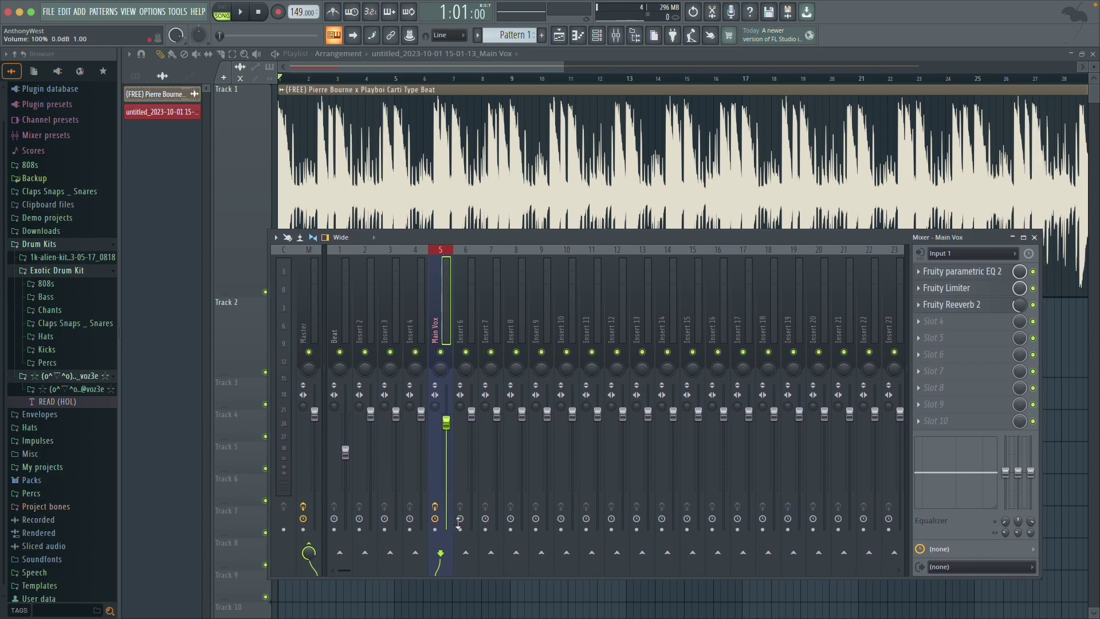
pyautogui.click(436, 530)
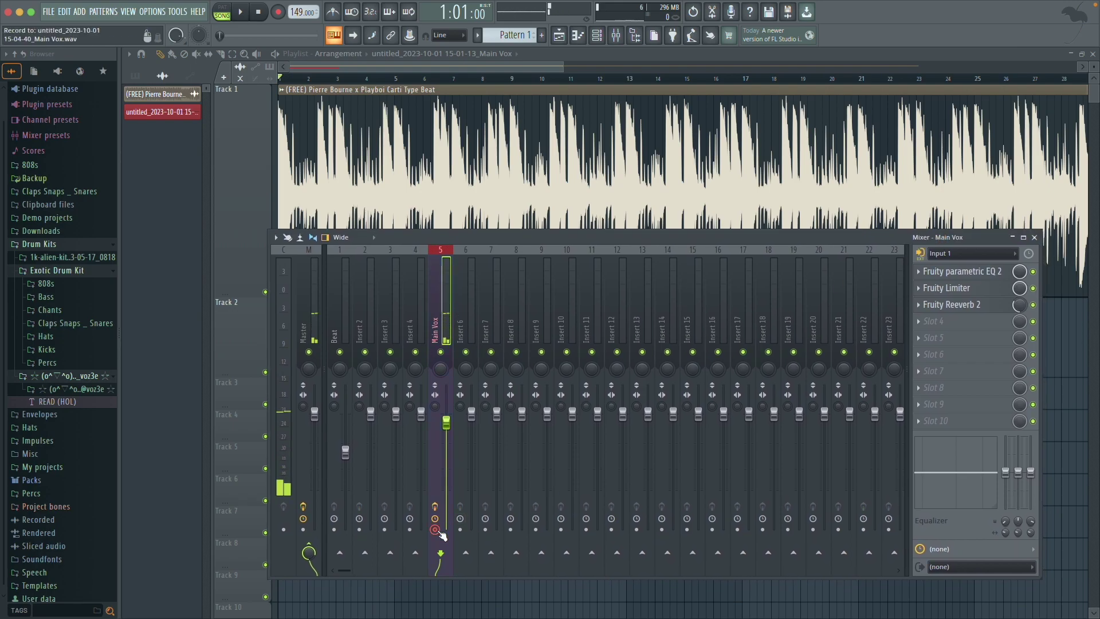
pyautogui.click(436, 530)
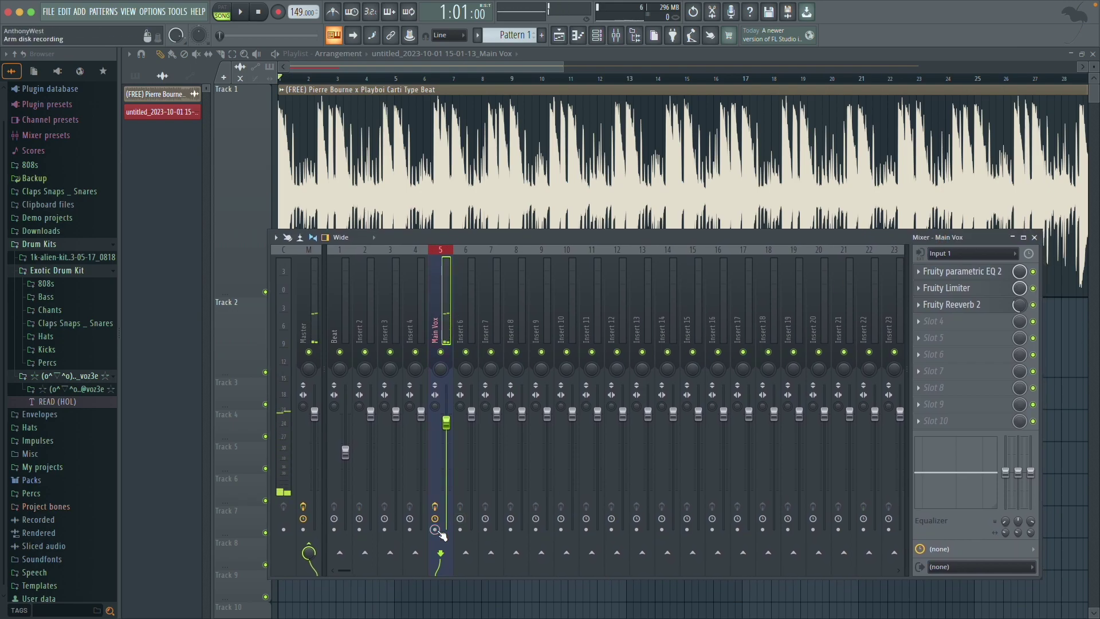
# - Move Main Vox's EQ, Limiter and Reeverb 2 down one effect slot each so that slot 1 is free
pyautogui.moveTo(668, 245); pyautogui.dragTo(599, 342)
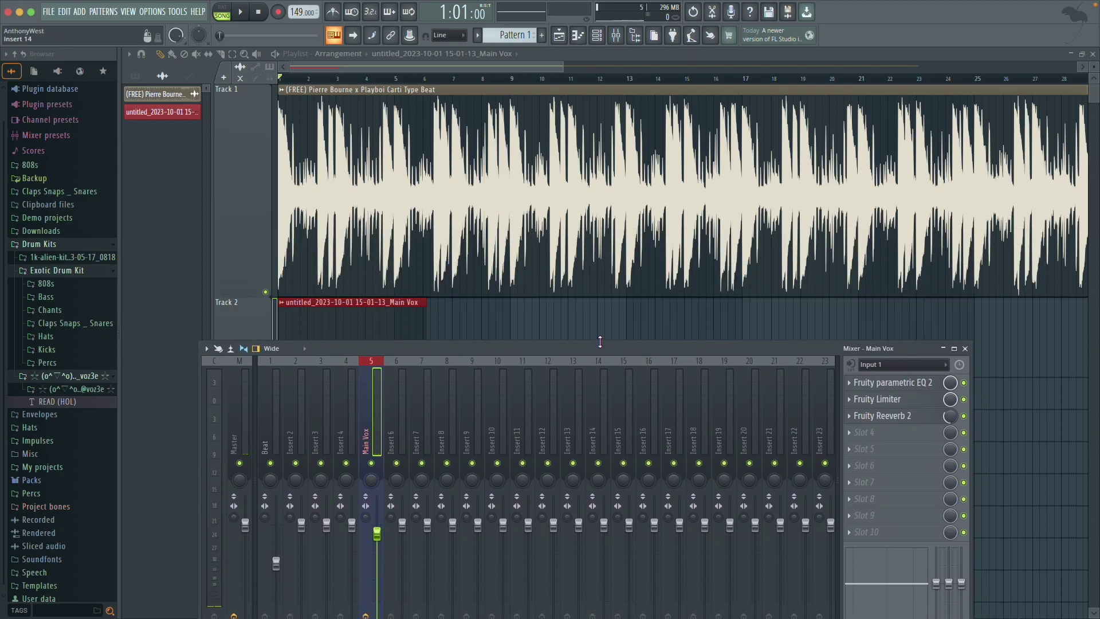
pyautogui.moveTo(850, 420); pyautogui.dragTo(856, 435)
pyautogui.moveTo(879, 399)
pyautogui.mouseDown()
pyautogui.moveTo(894, 420)
pyautogui.moveTo(891, 401)
pyautogui.mouseUp()
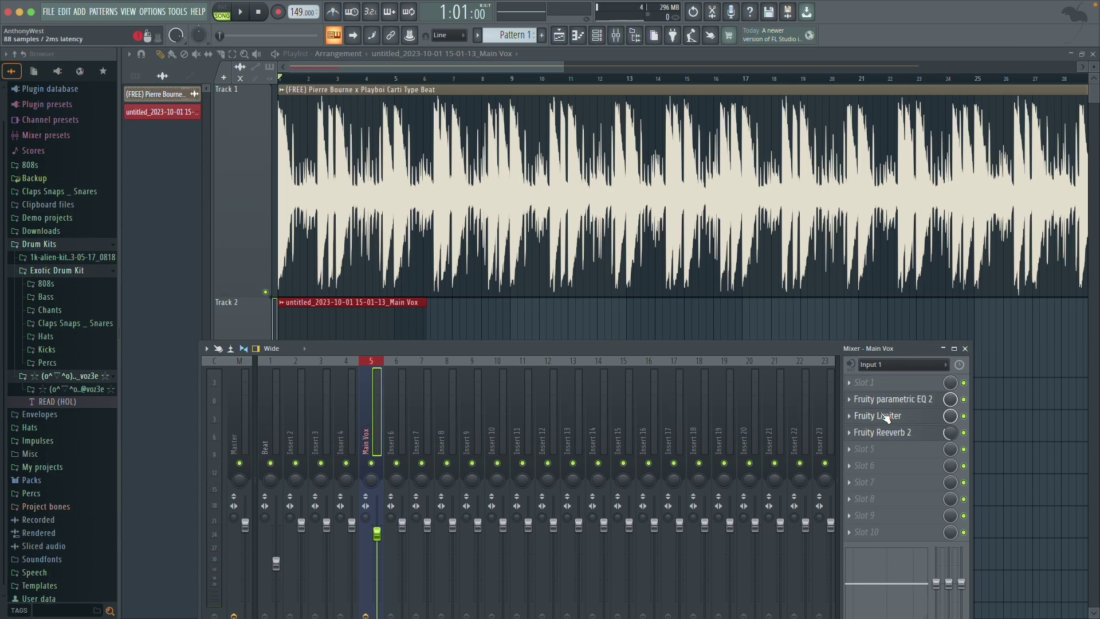
pyautogui.moveTo(865, 347); pyautogui.dragTo(866, 264)
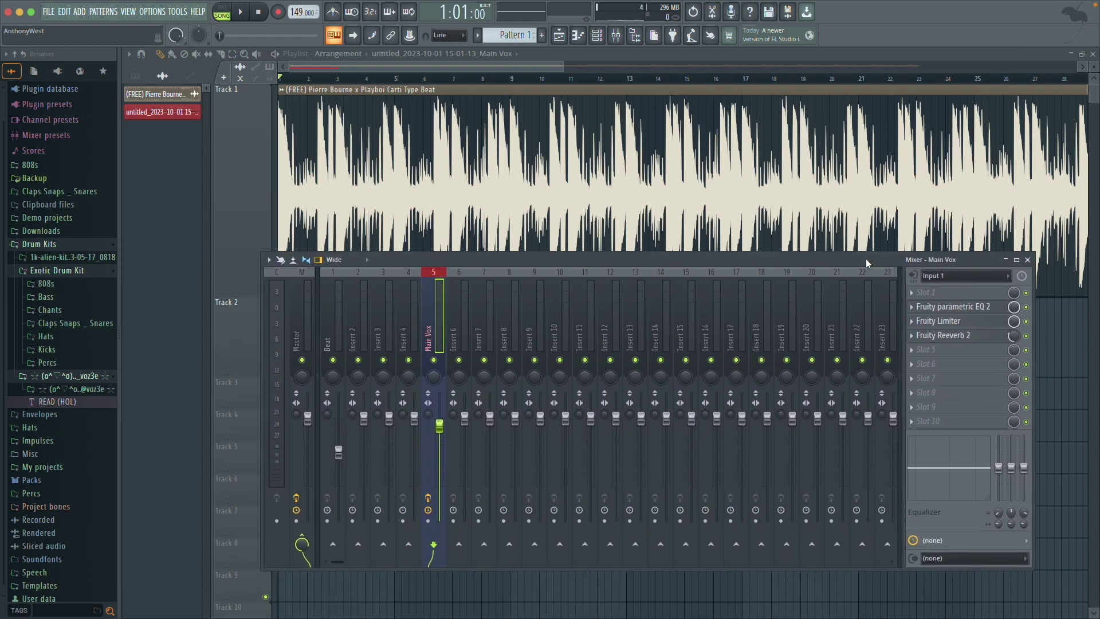
pyautogui.moveTo(754, 276)
pyautogui.mouseDown()
pyautogui.moveTo(868, 363)
pyautogui.moveTo(748, 280)
pyautogui.mouseUp()
# - Copy the Main Vox mixer track state, including its effects, onto mixer insert 6
pyautogui.scroll(-3, 486, 196)
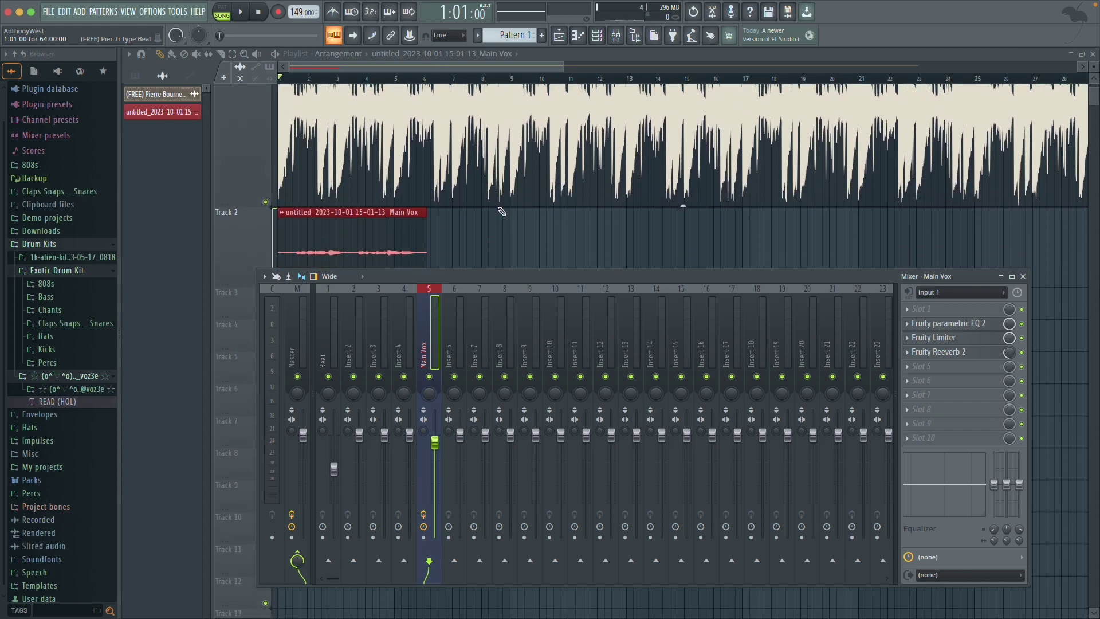
pyautogui.click(450, 331)
pyautogui.click(425, 331)
pyautogui.rightClick(425, 331)
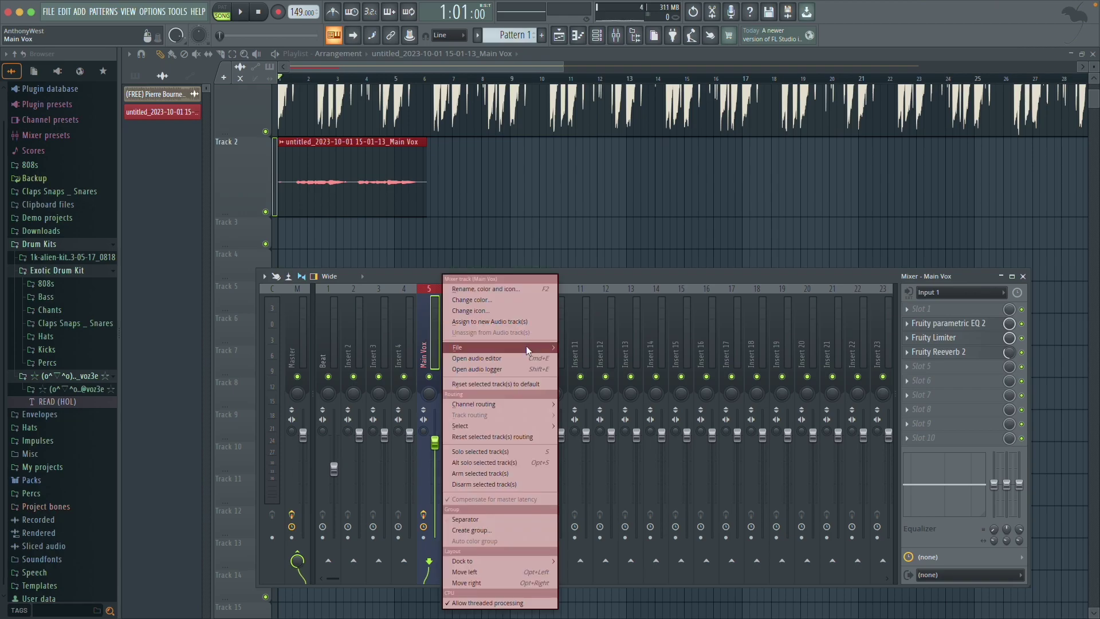
pyautogui.moveTo(526, 345)
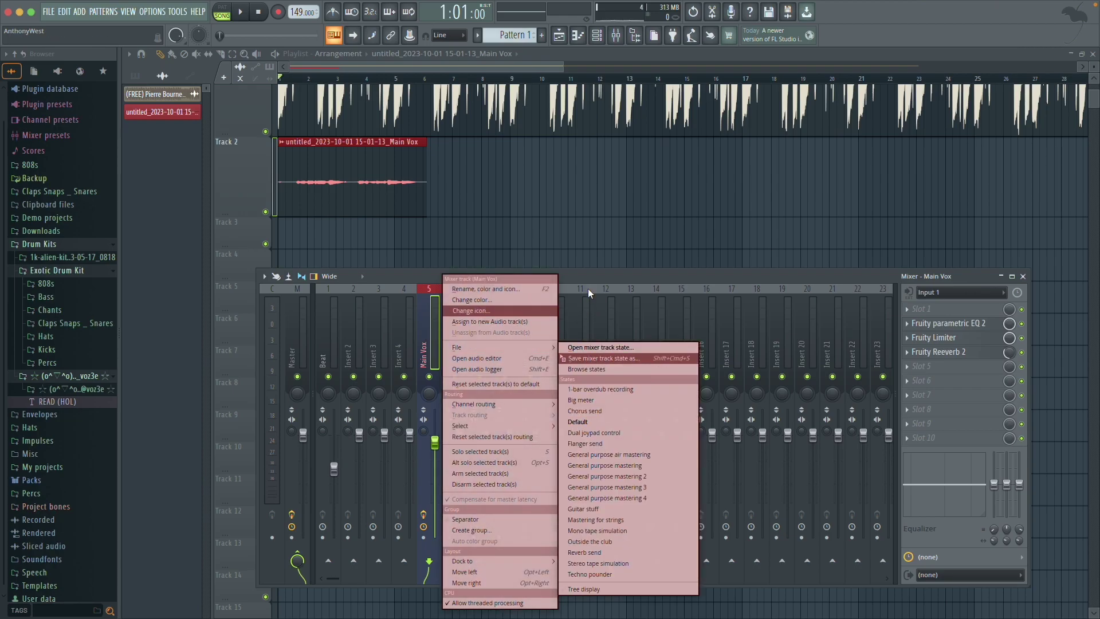
pyautogui.click(430, 328)
pyautogui.rightClick(428, 333)
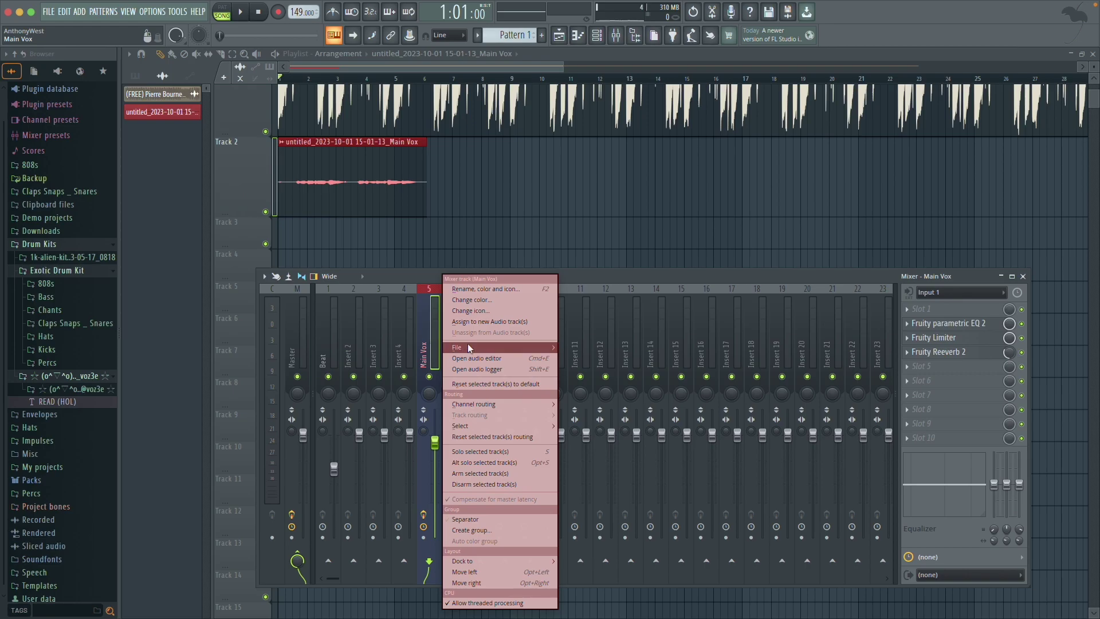
pyautogui.moveTo(481, 347)
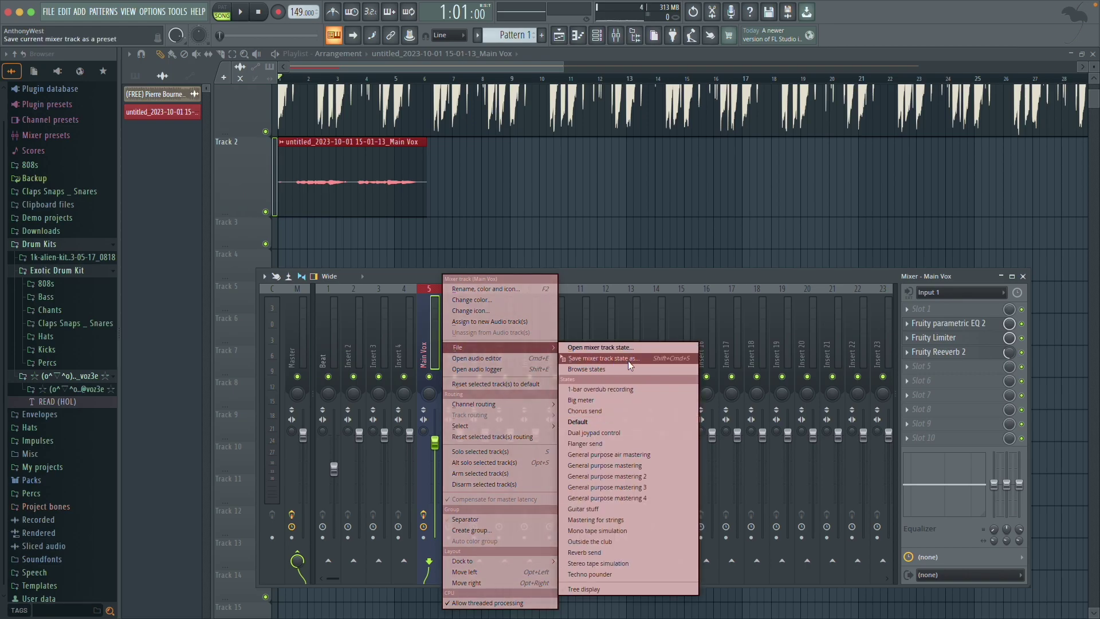
pyautogui.moveTo(633, 360); pyautogui.dragTo(456, 348)
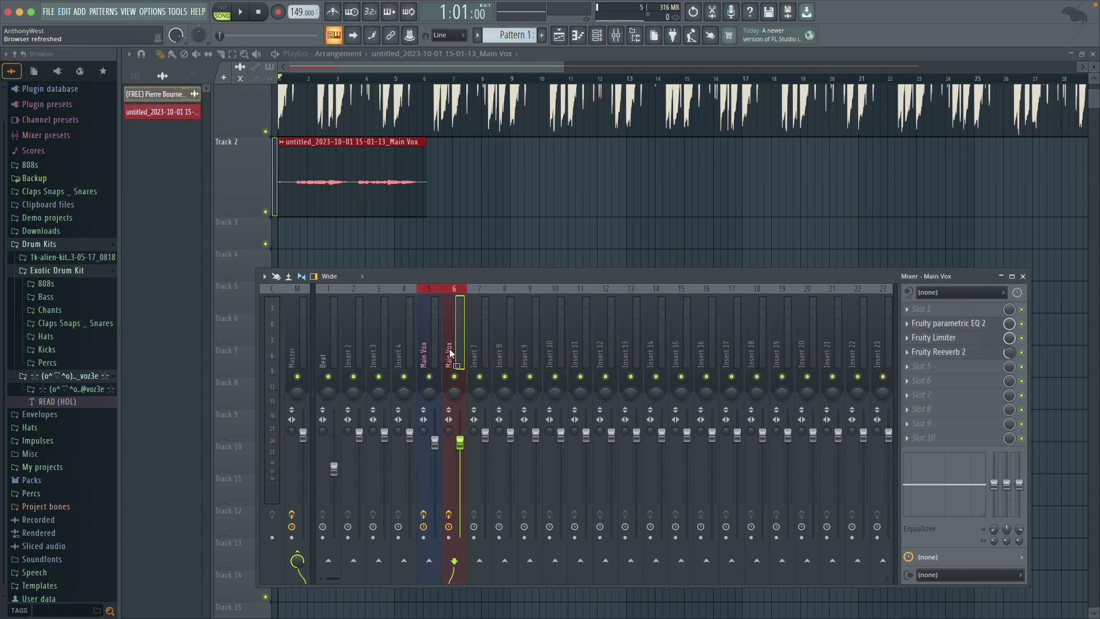
# - Rename the copied mixer track on insert 6 as adlibs
pyautogui.rightClick(451, 353)
pyautogui.click(509, 289)
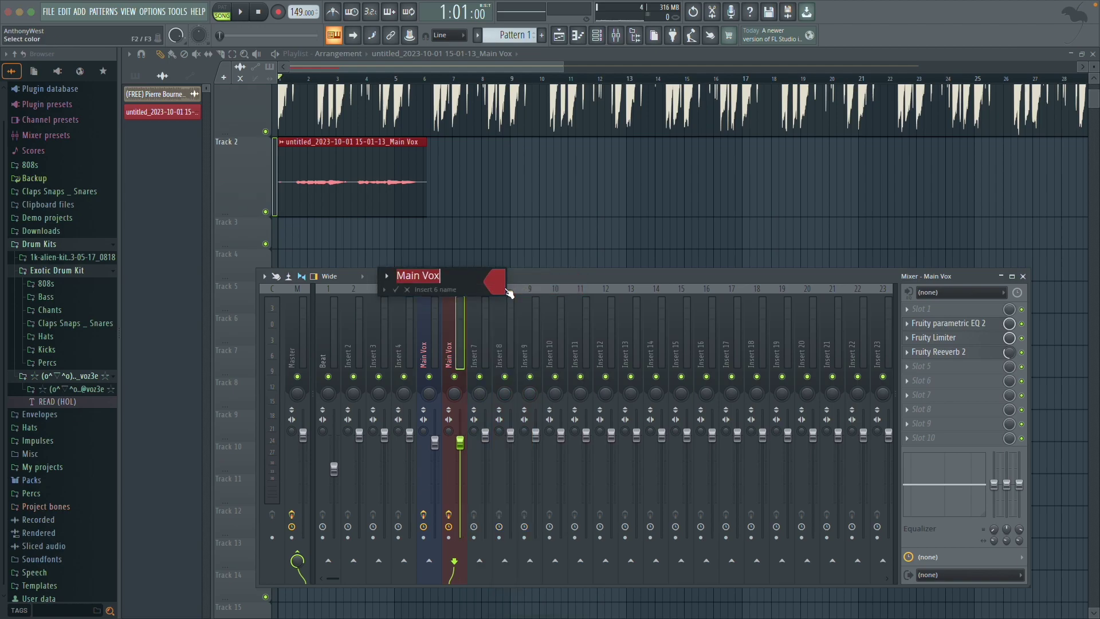
pyautogui.write('adli')
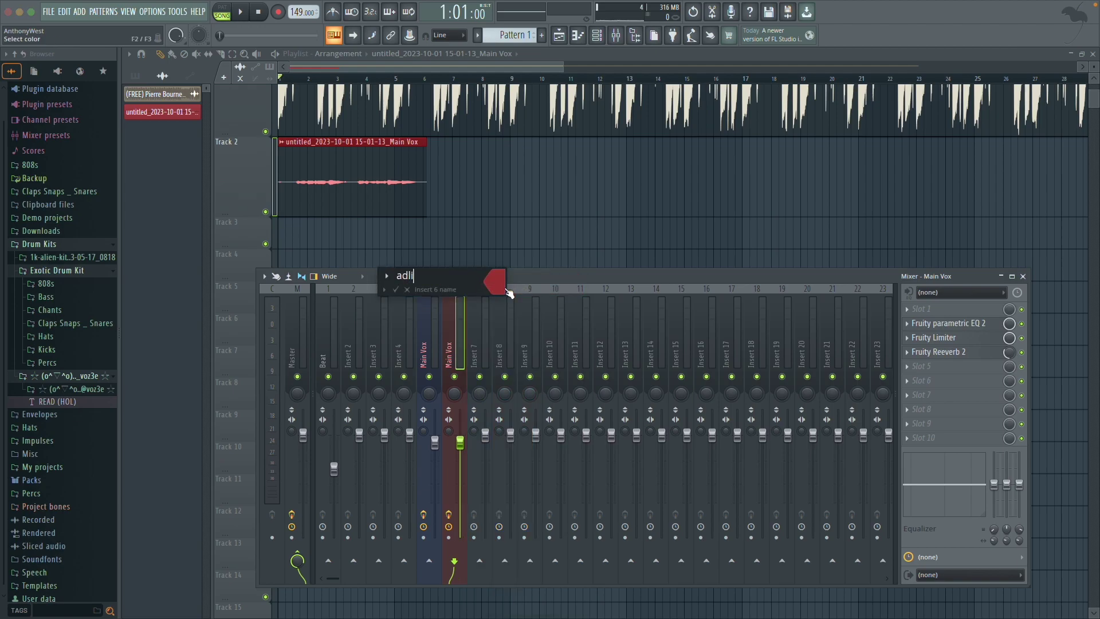
pyautogui.write('bs')
pyautogui.press('Return')
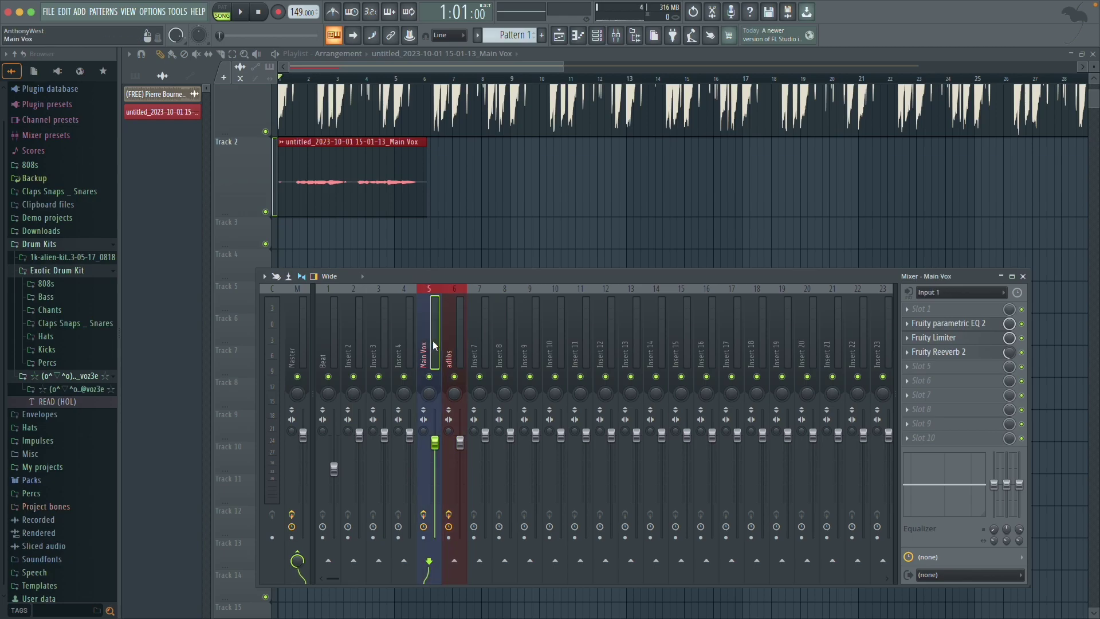
# - Set the adlibs mixer track's audio input to mono Input 1
pyautogui.click(978, 294)
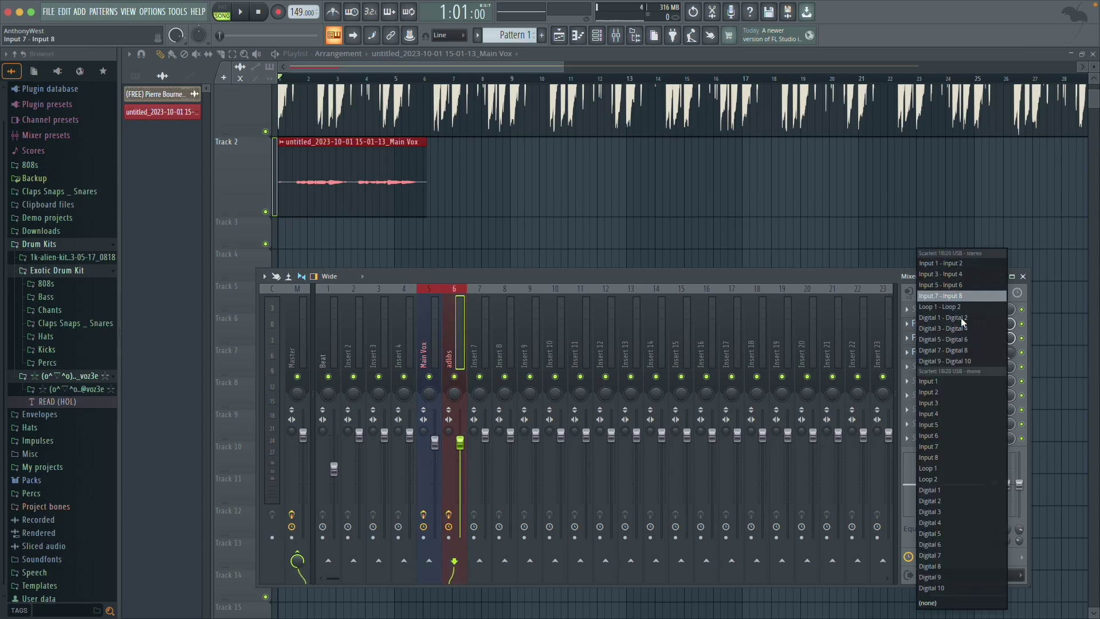
pyautogui.click(950, 383)
pyautogui.click(643, 358)
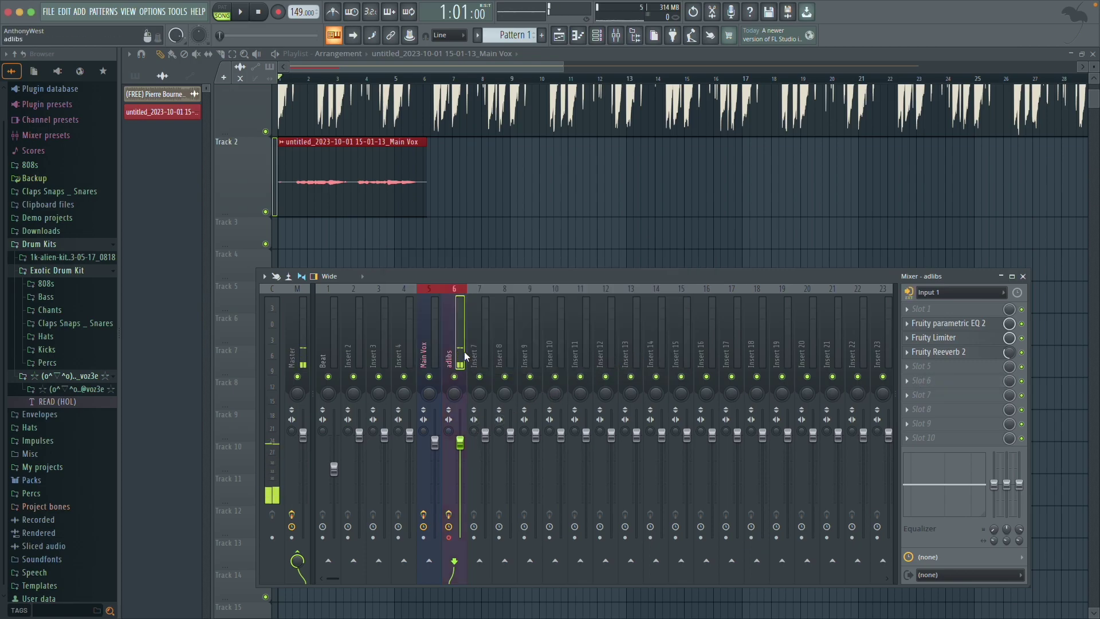
# - Record an adlib take over the beat from the start of the song and stop after about five bars
pyautogui.click(278, 13)
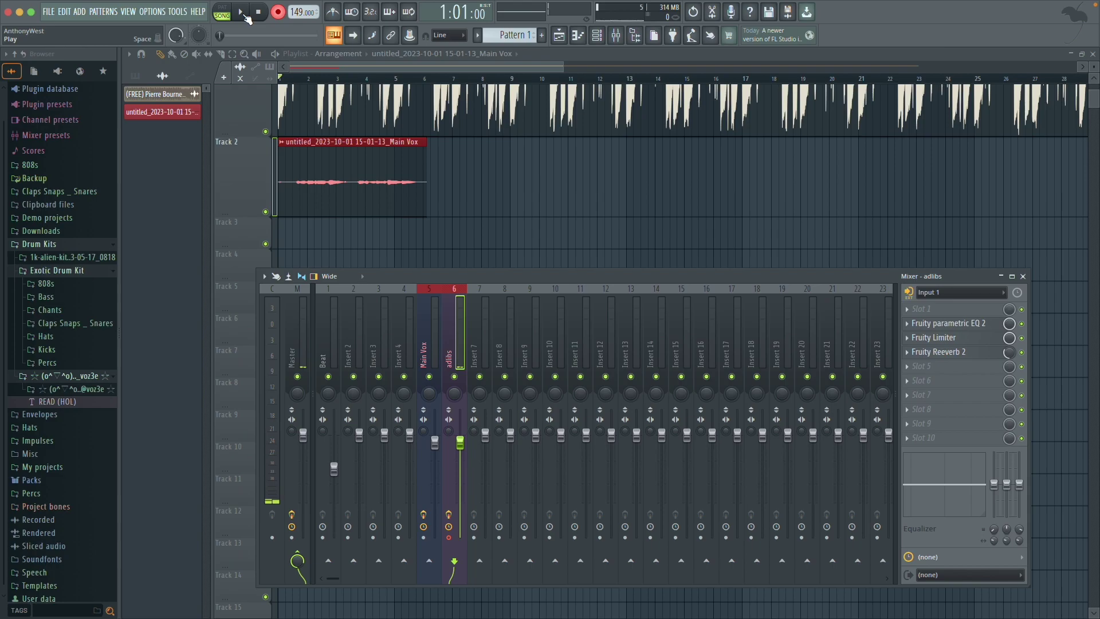
pyautogui.click(241, 14)
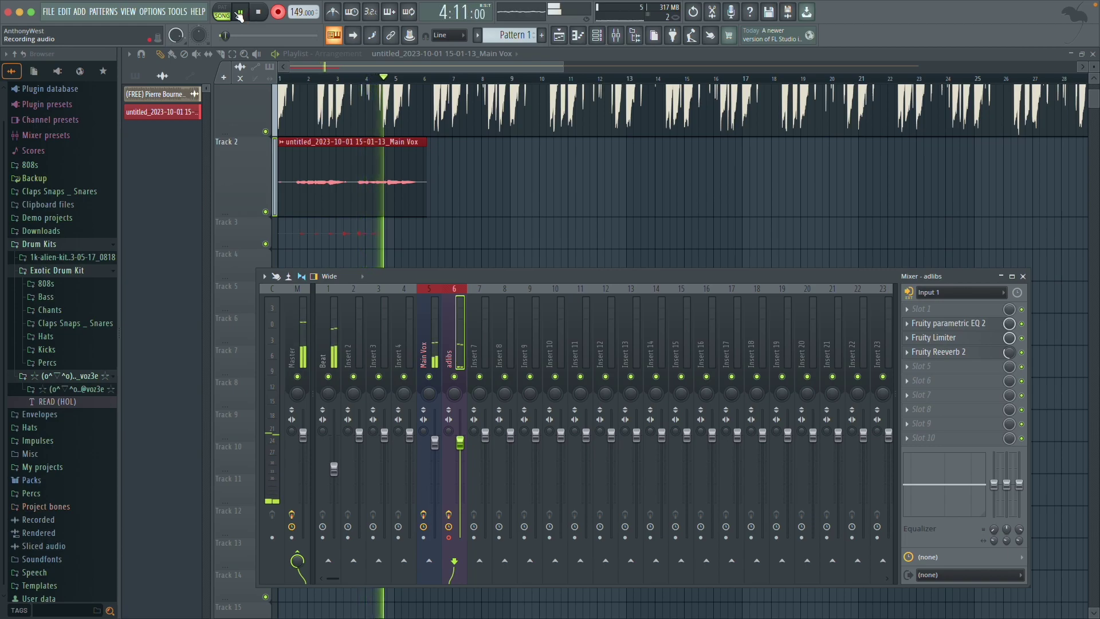
pyautogui.click(260, 13)
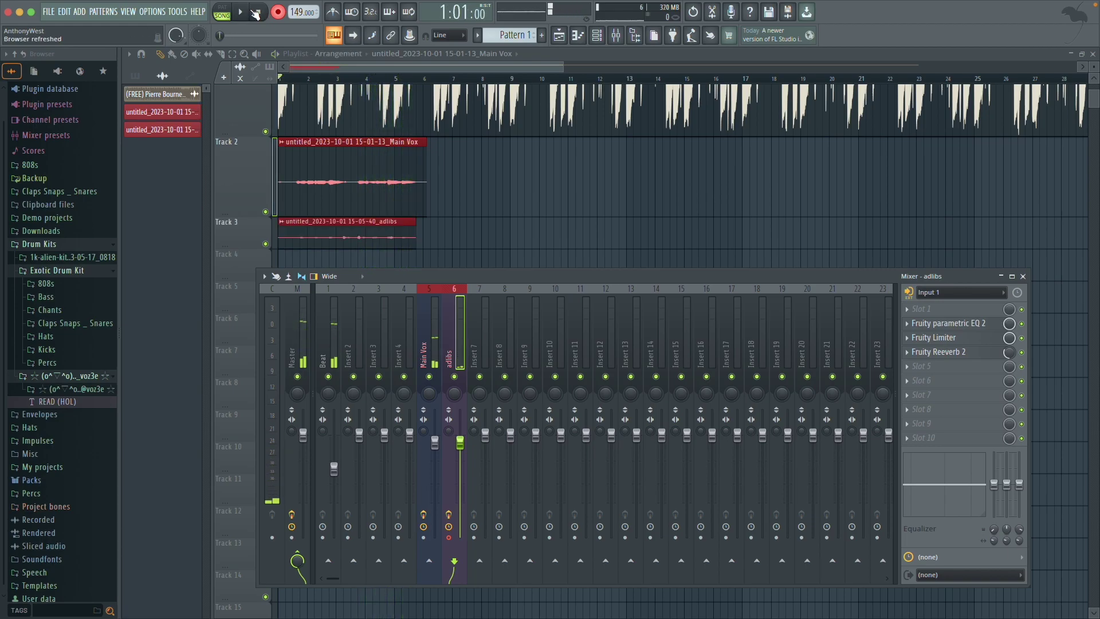
# - Play back the song from the start to hear the recorded adlibs with the main vocal, and stop playback
pyautogui.press('space')
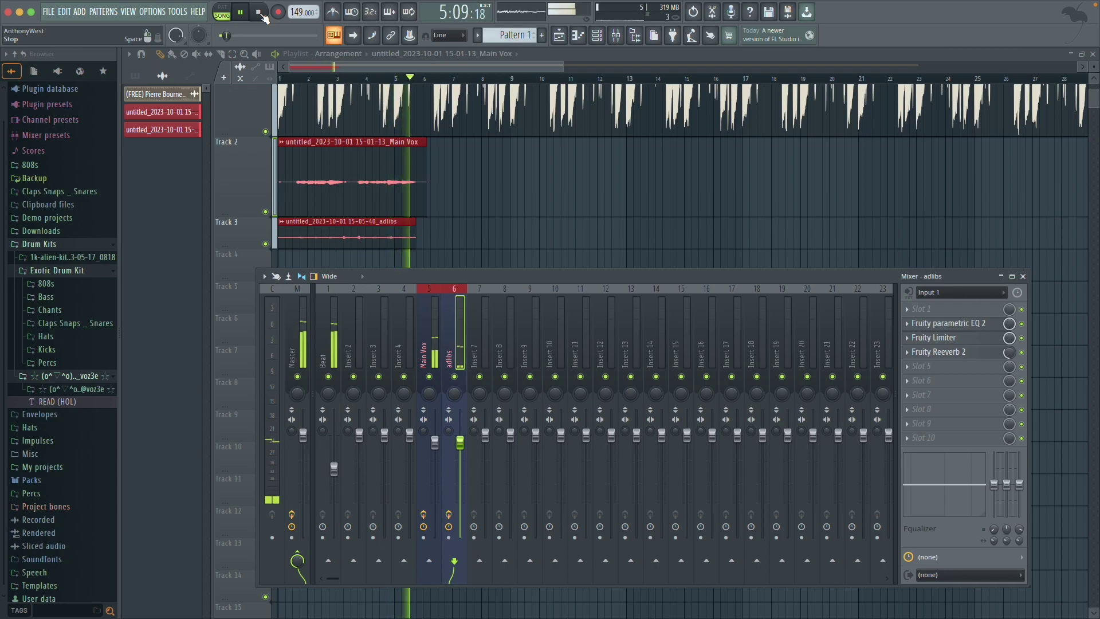
pyautogui.click(261, 13)
pyautogui.moveTo(562, 272); pyautogui.dragTo(575, 266)
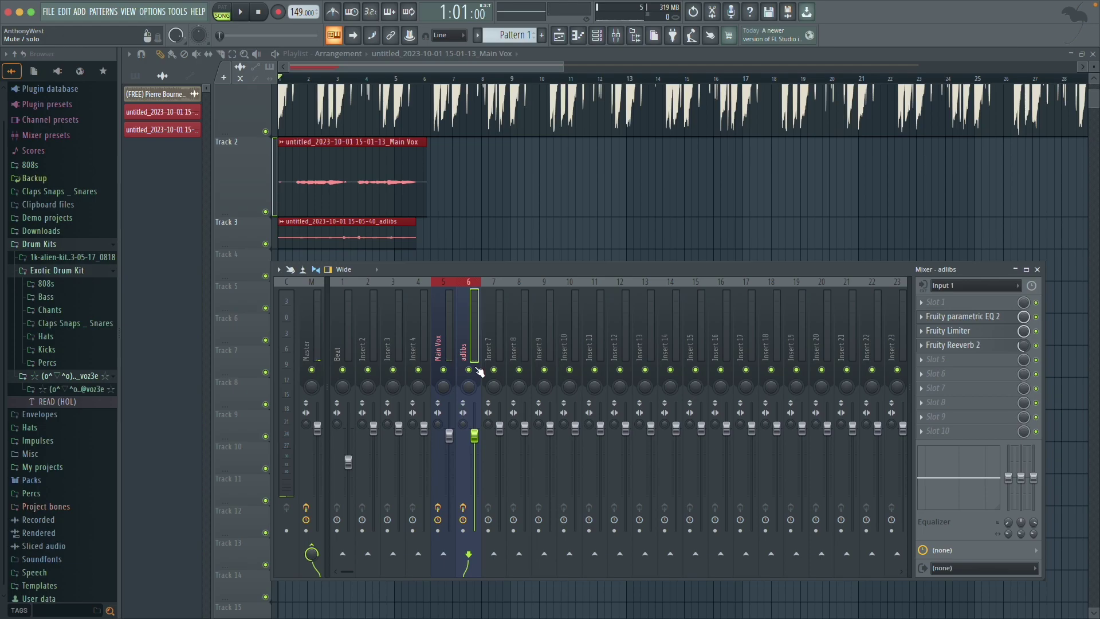
# - Move the mixer off the playlist and increase the height of playlist track 3 holding the adlibs clip
pyautogui.moveTo(426, 273); pyautogui.dragTo(874, 269)
pyautogui.moveTo(253, 249); pyautogui.dragTo(258, 291)
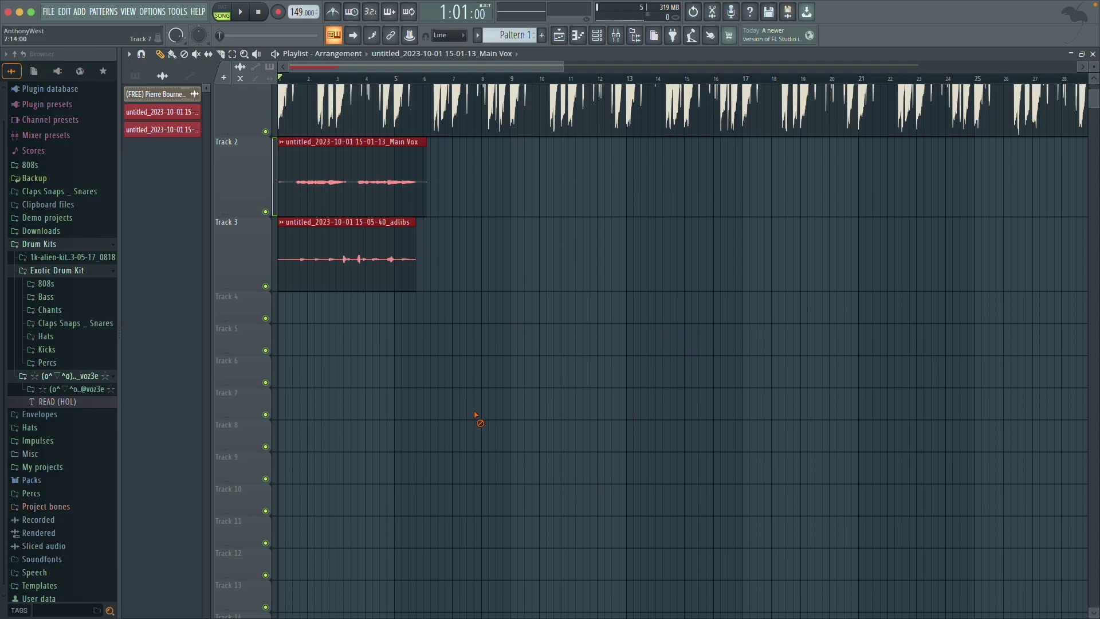
pyautogui.rightClick(416, 282)
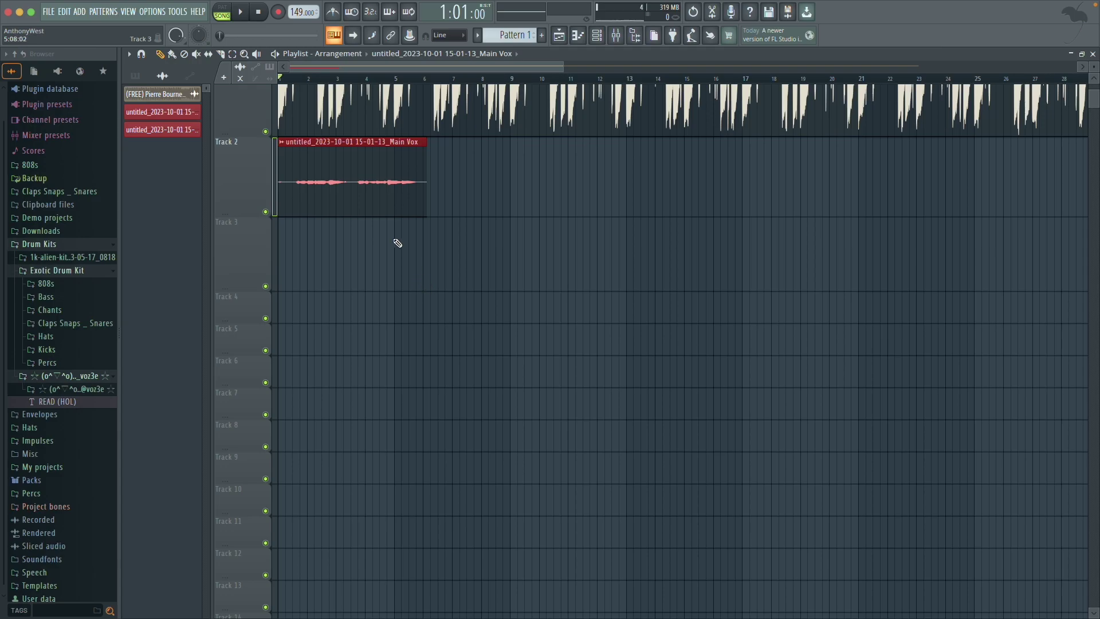
pyautogui.hotkey('ctrl', 'z')
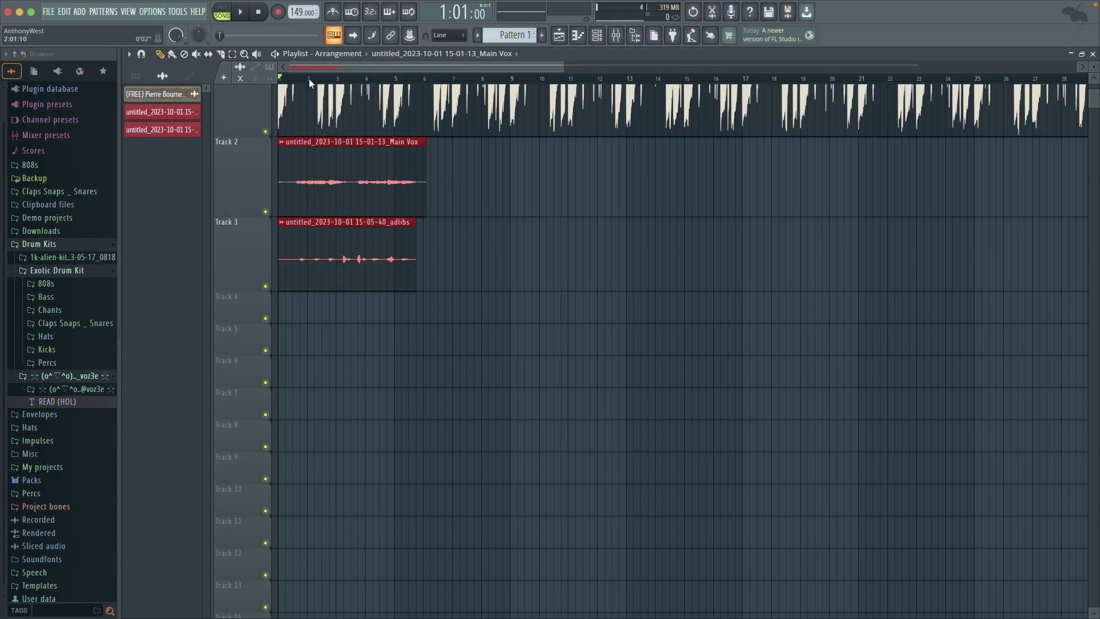
pyautogui.moveTo(334, 143); pyautogui.dragTo(536, 146)
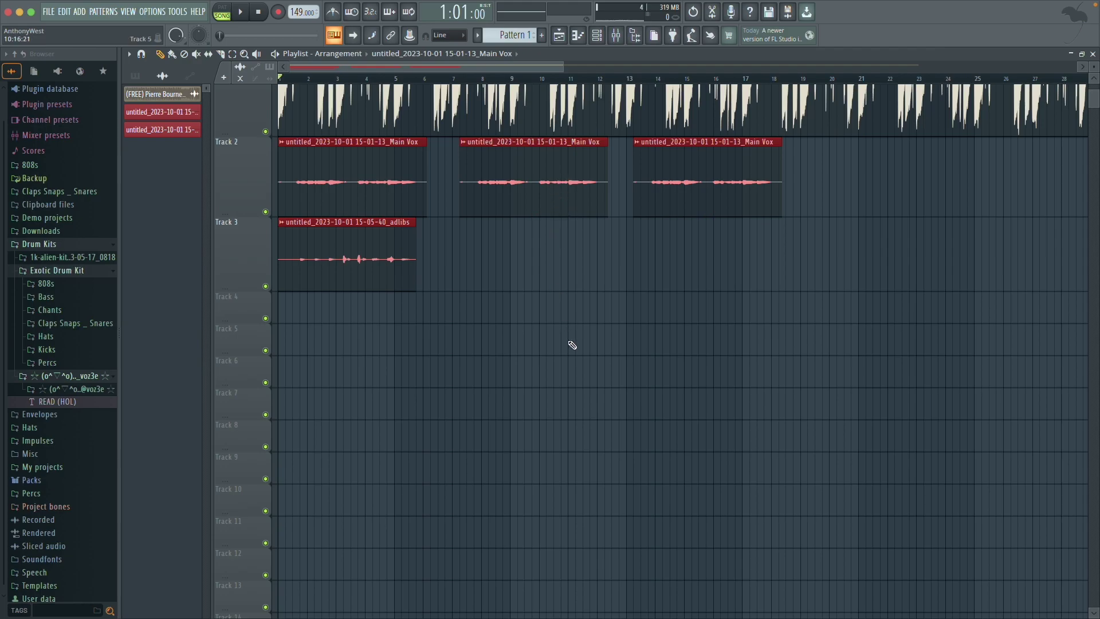
pyautogui.rightClick(565, 179)
pyautogui.rightClick(720, 213)
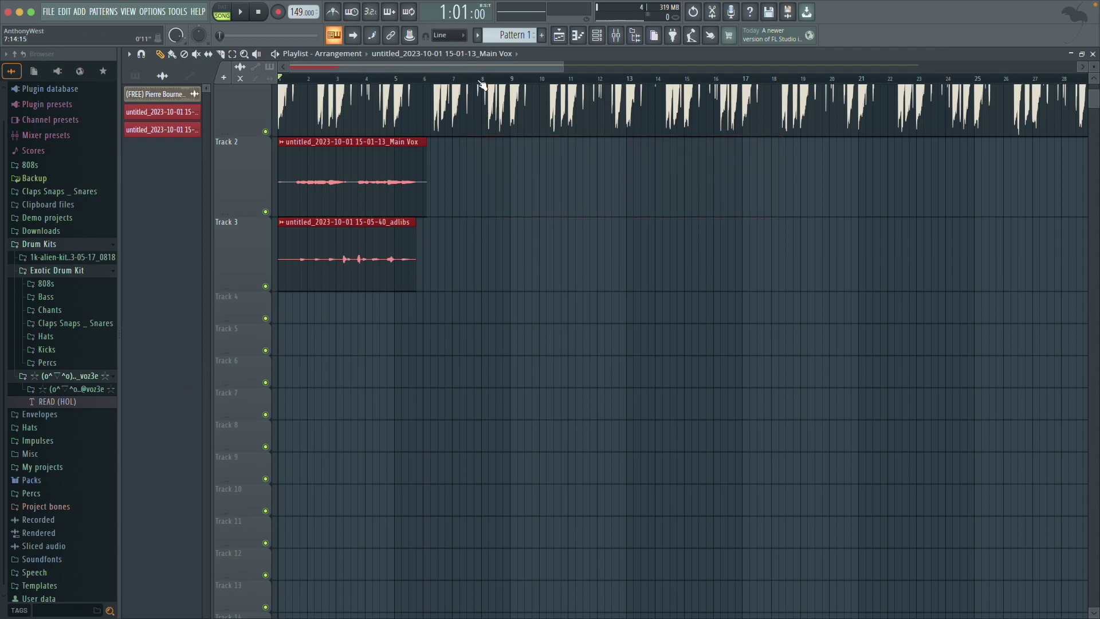
# - Shorten the Main Vox clip on track 2 to a length of 2:06:00 and delete the adlibs clip from track 3
pyautogui.scroll(-3, 481, 85)
pyautogui.scroll(-2, 481, 85)
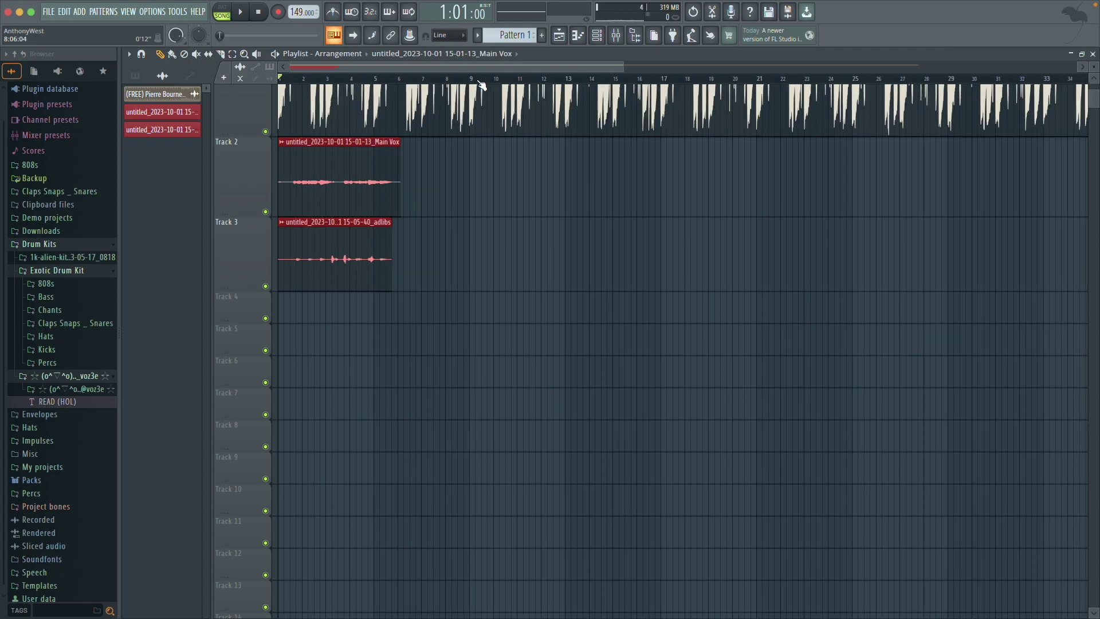
pyautogui.moveTo(397, 186); pyautogui.dragTo(340, 201)
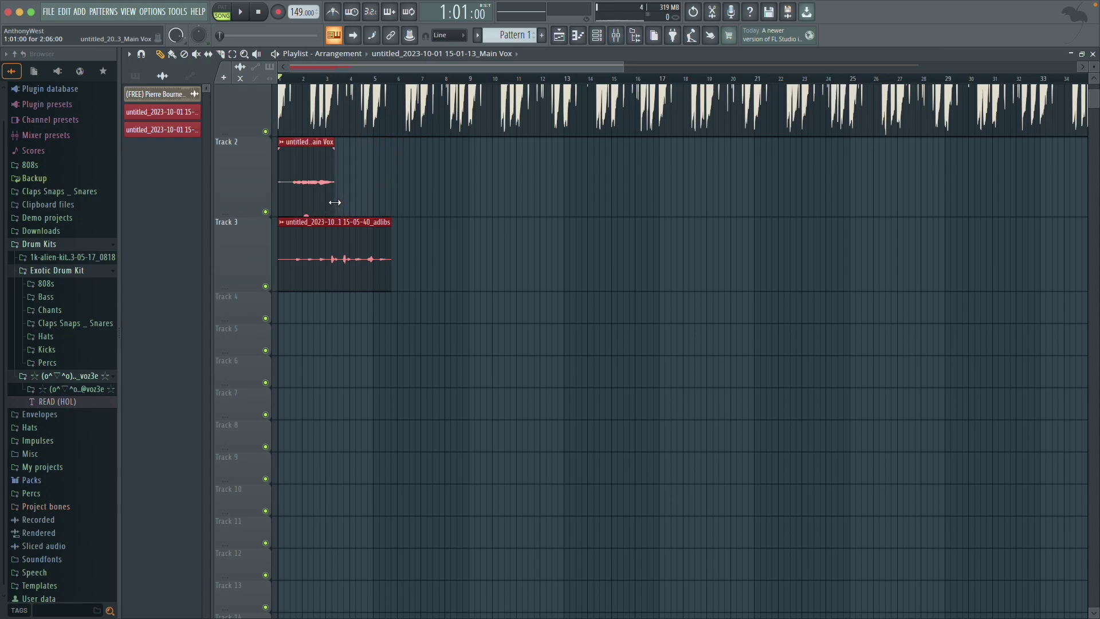
pyautogui.rightClick(338, 226)
# - Arm the Main Vox mixer track and record a second vocal take from the start of the song, stopping after about five bars
pyautogui.click(616, 35)
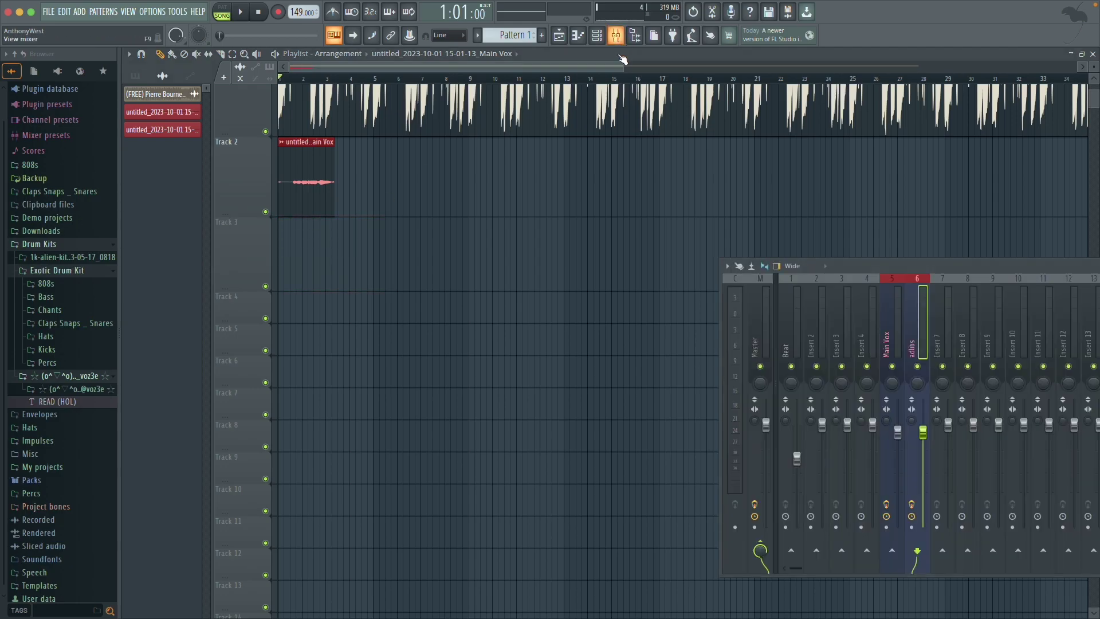
pyautogui.moveTo(889, 256); pyautogui.dragTo(637, 204)
pyautogui.click(639, 284)
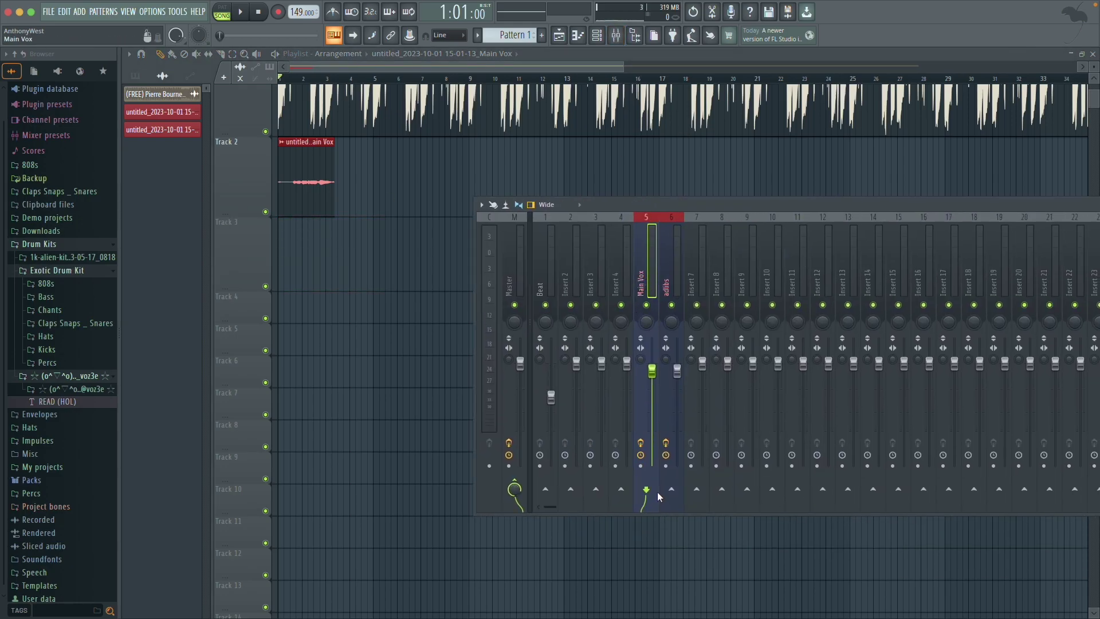
pyautogui.click(640, 466)
pyautogui.click(278, 12)
pyautogui.click(242, 12)
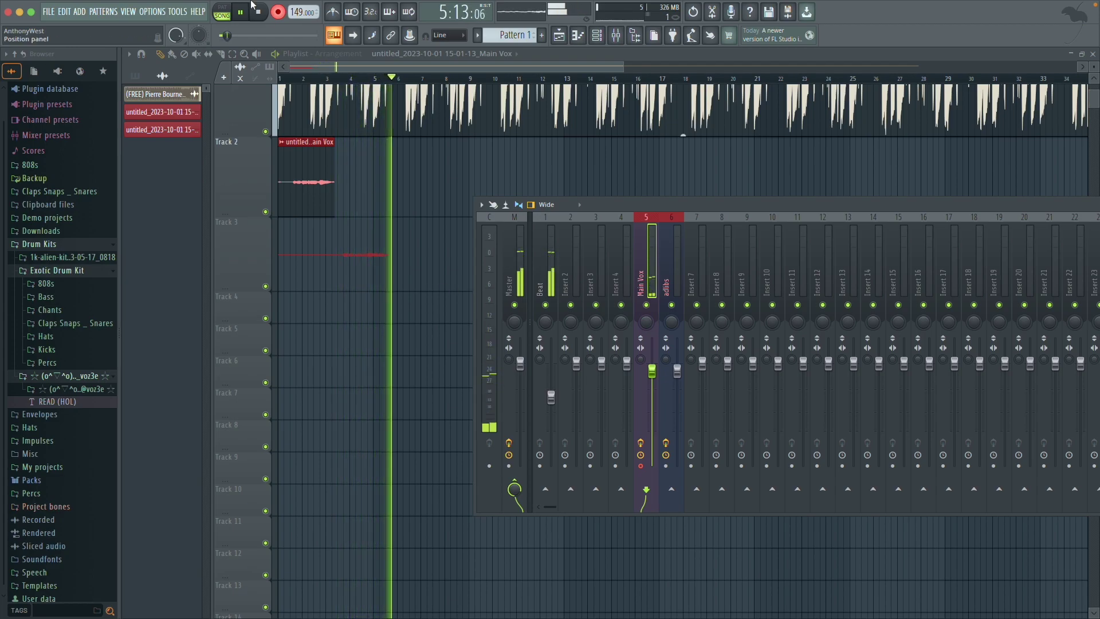
pyautogui.press('space')
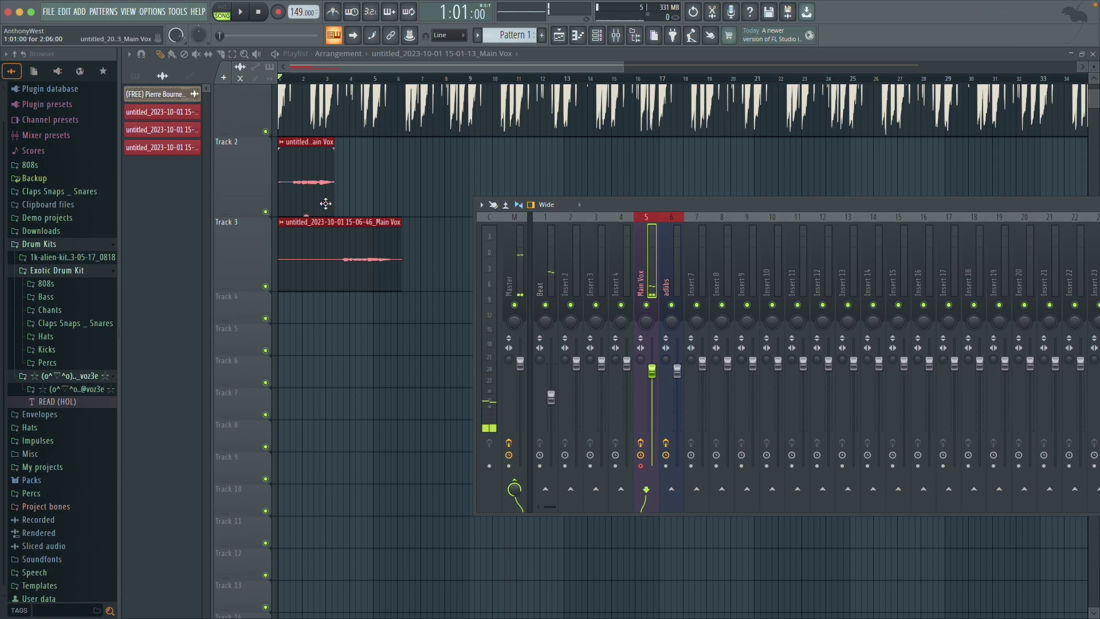
# - Play back the new vocal take and trim the silence from the start of its clip on track 3, to about the middle of bar 3
pyautogui.press('space')
pyautogui.press('space')
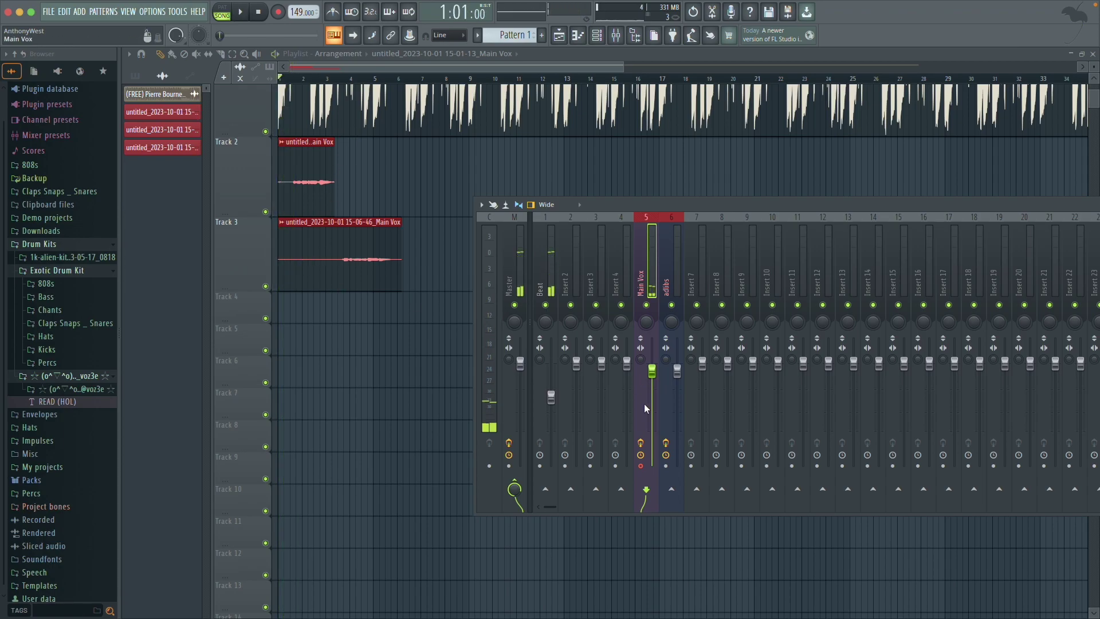
pyautogui.press('space')
pyautogui.moveTo(281, 259); pyautogui.dragTo(339, 259)
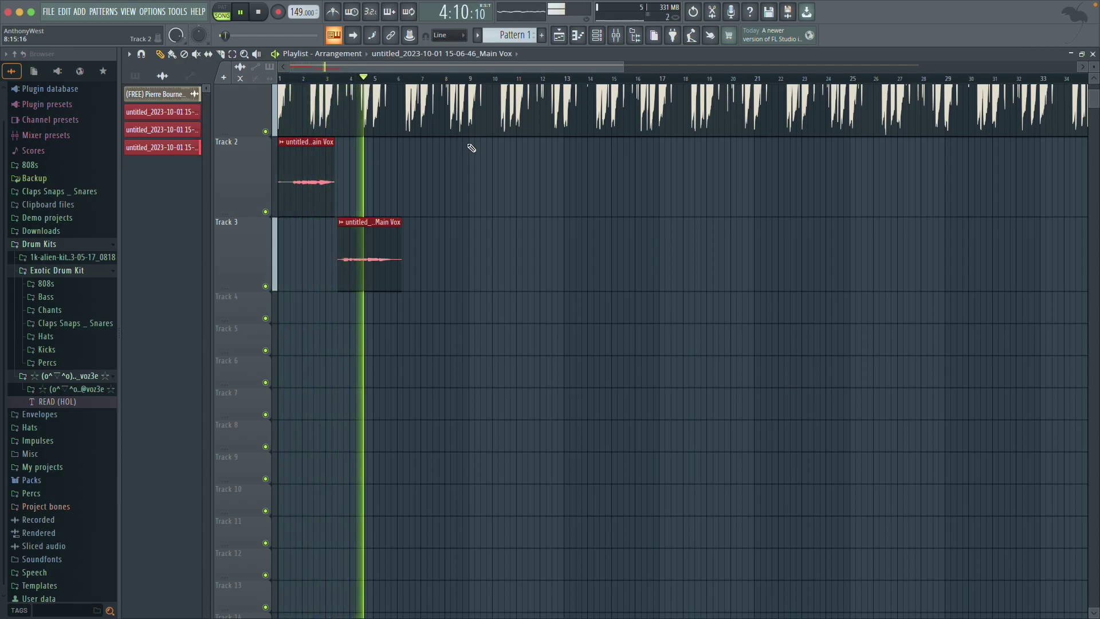
# - Play the song from bar 4 to hear the trimmed vocal clip on track 3, and stop playback
pyautogui.doubleClick(388, 230)
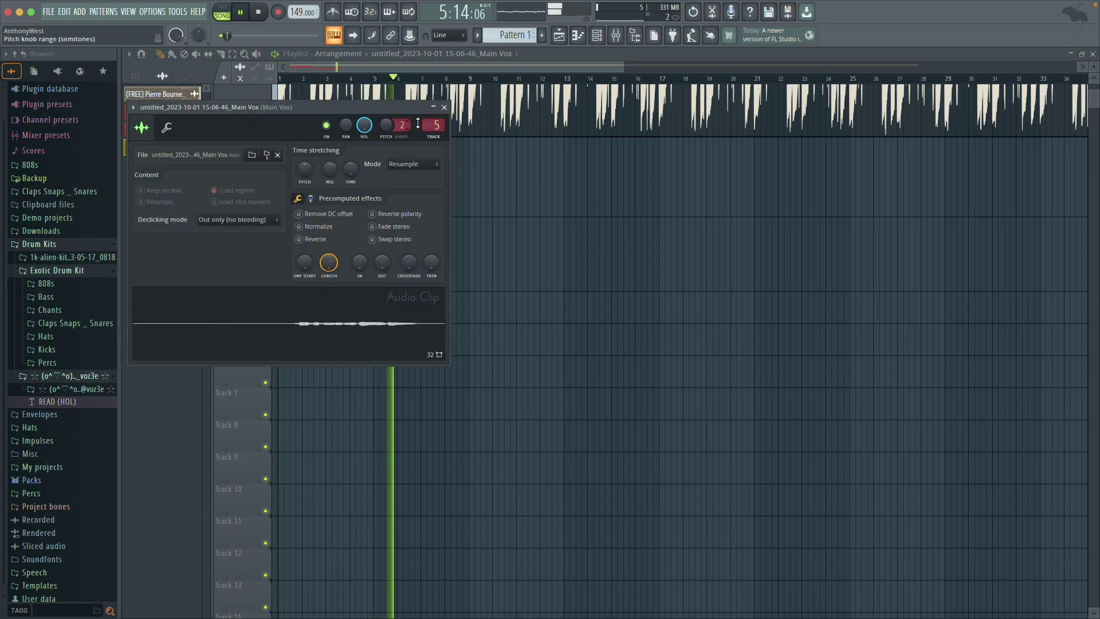
pyautogui.click(444, 107)
pyautogui.click(350, 79)
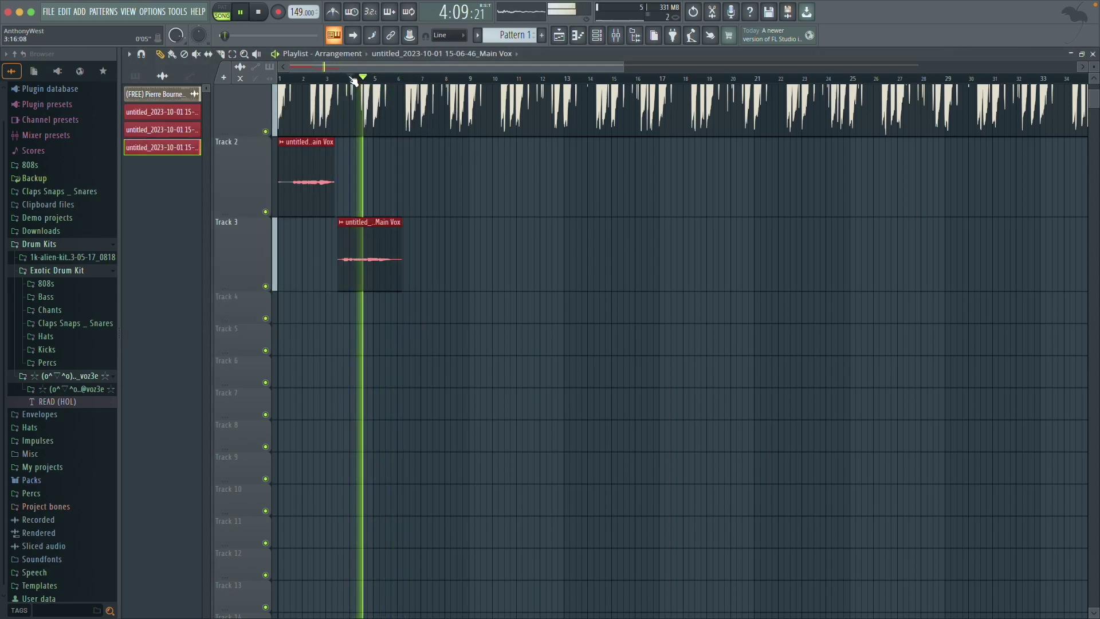
pyautogui.click(258, 12)
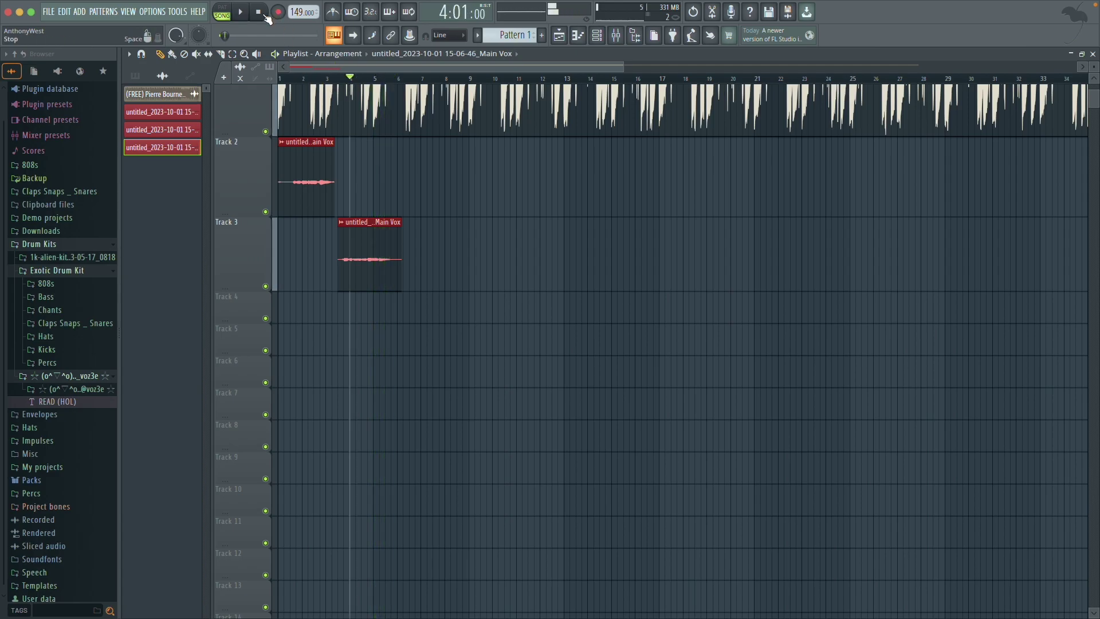
pyautogui.click(617, 36)
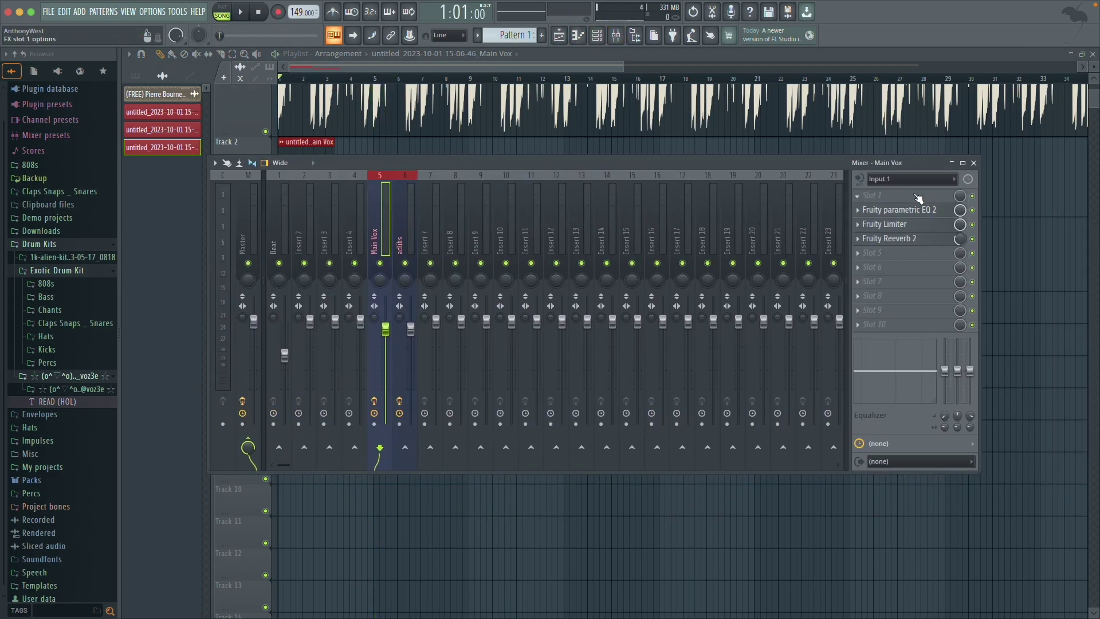
pyautogui.moveTo(914, 160); pyautogui.dragTo(939, 189)
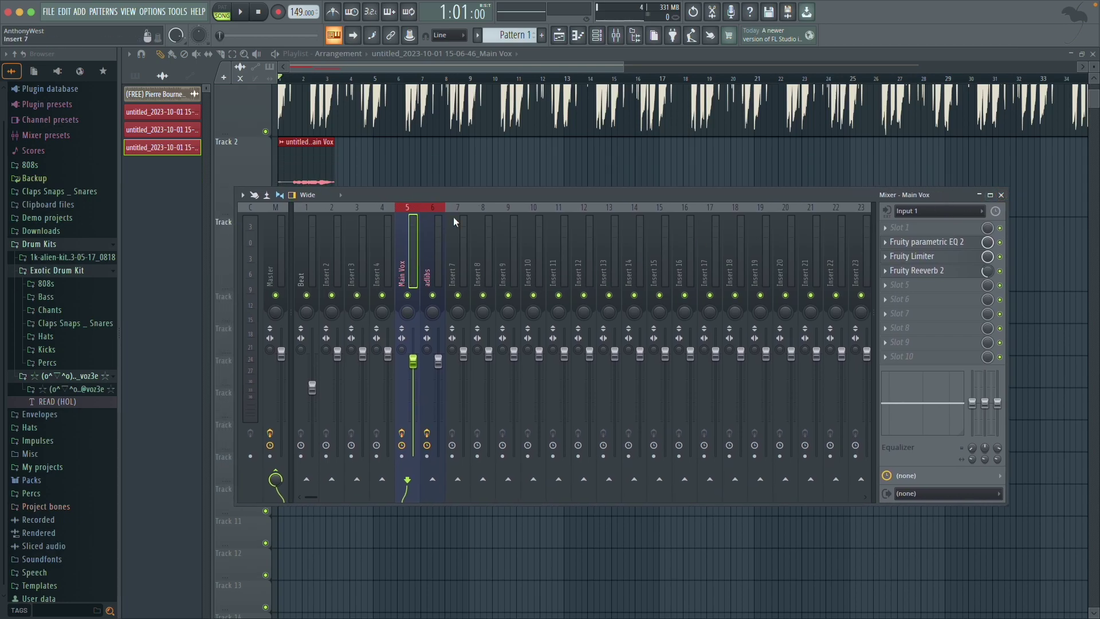
pyautogui.click(276, 258)
pyautogui.click(409, 271)
pyautogui.moveTo(466, 194); pyautogui.dragTo(473, 277)
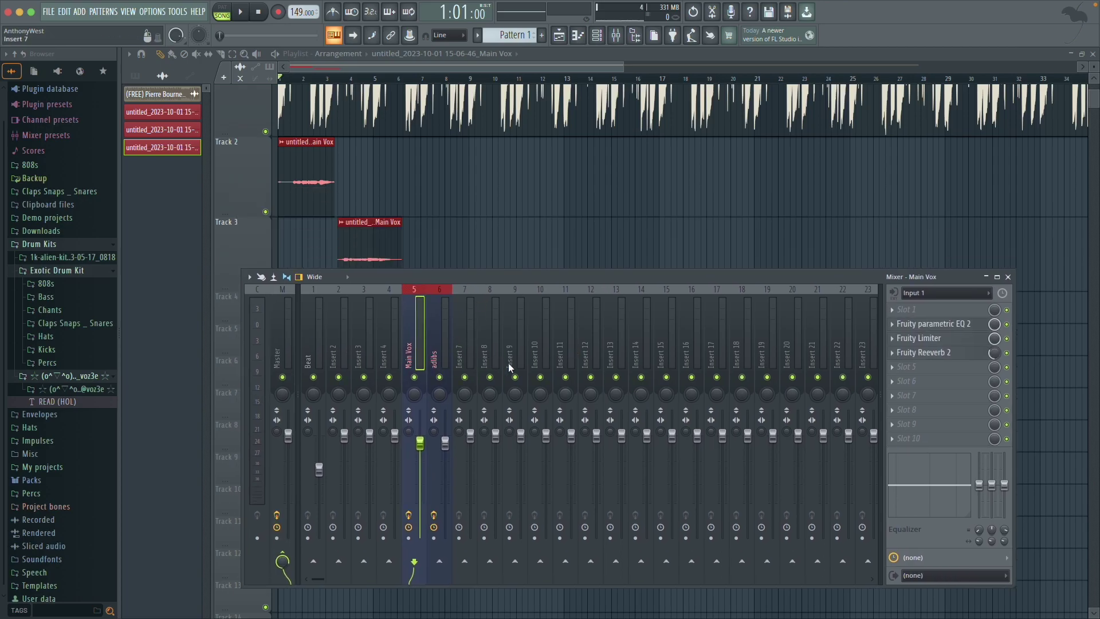
pyautogui.press('F9')
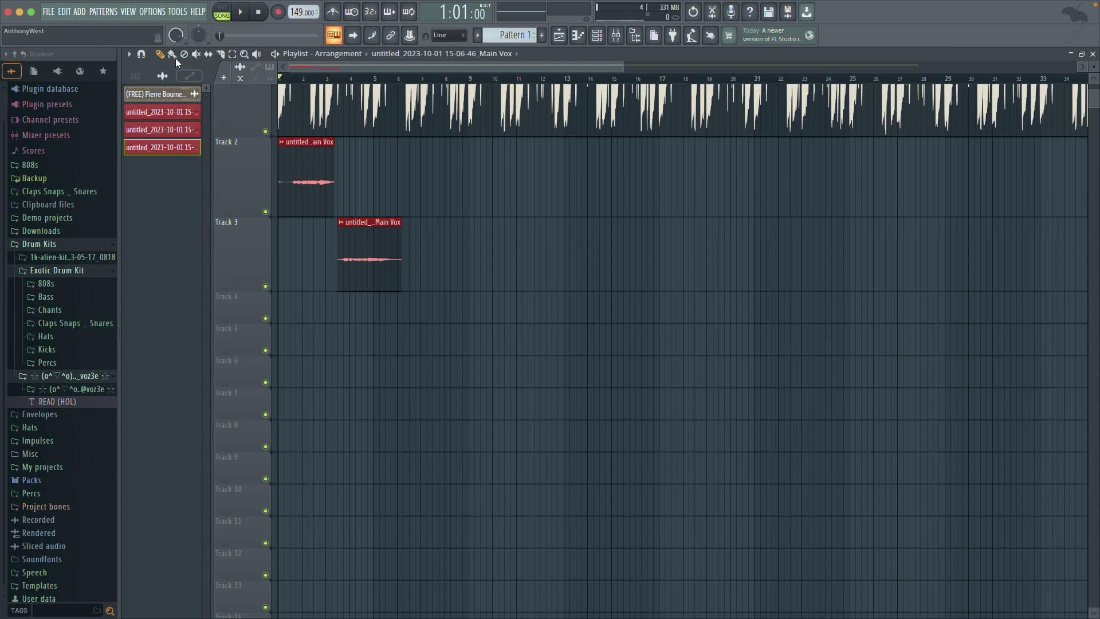
# - Extend the end of the Main Vox clip on track 2 to slightly overlap the track 3 clip, and shorten the track 3 clip to just before bar 6
pyautogui.moveTo(314, 191); pyautogui.dragTo(341, 209)
pyautogui.moveTo(400, 250); pyautogui.dragTo(395, 249)
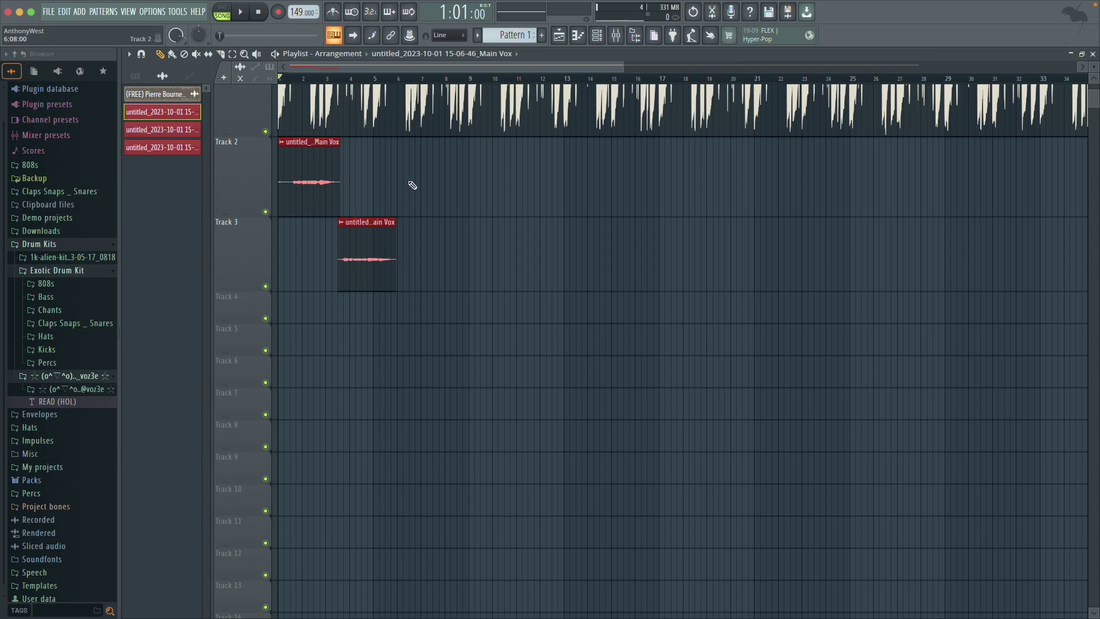
pyautogui.click(399, 171)
pyautogui.rightClick(415, 188)
pyautogui.scroll(-1, 470, 82)
pyautogui.scroll(-2, 470, 82)
pyautogui.scroll(3, 376, 157)
pyautogui.moveTo(736, 69); pyautogui.dragTo(581, 69)
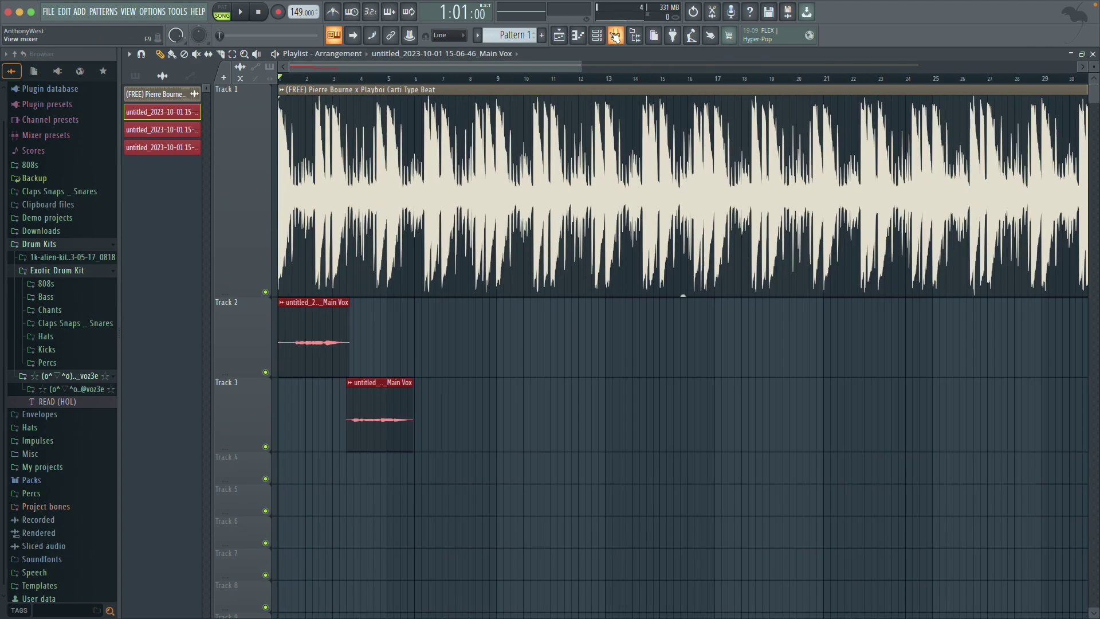
pyautogui.click(616, 36)
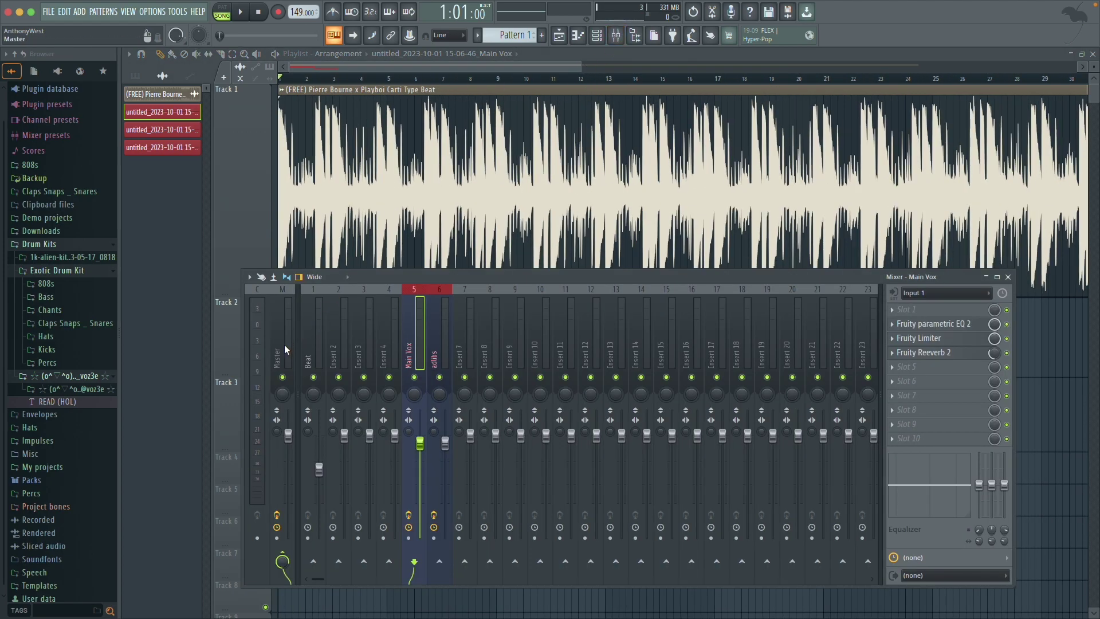
pyautogui.moveTo(438, 275); pyautogui.dragTo(771, 434)
pyautogui.press('F9')
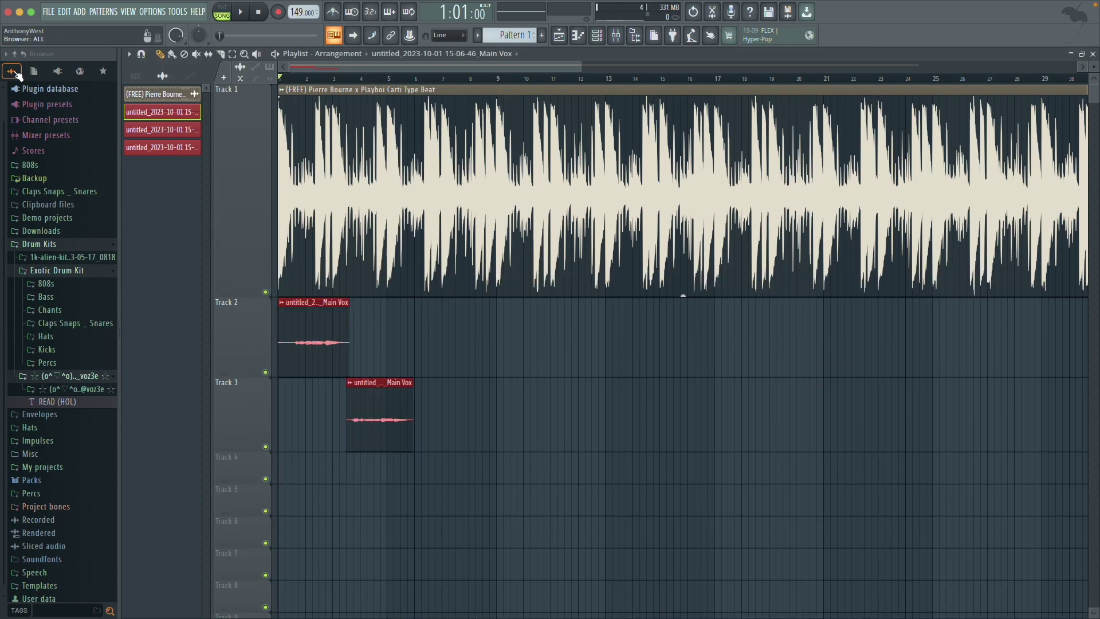
# - Set up an MP3 export of the song into the test folder under the file name tutrpoisl
pyautogui.click(52, 13)
pyautogui.moveTo(84, 122)
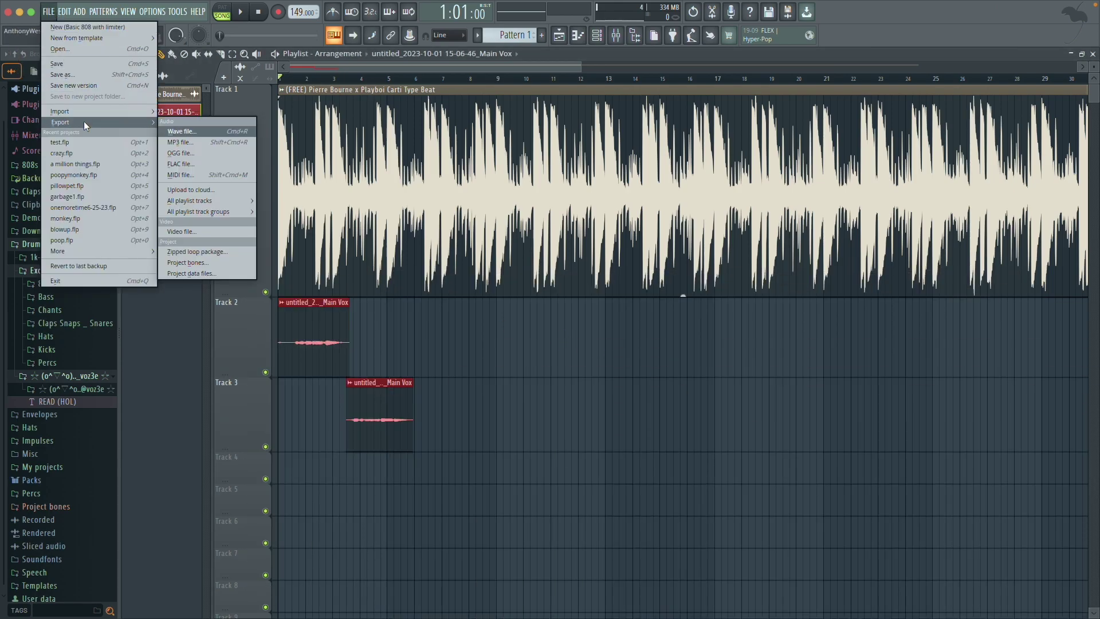
pyautogui.click(202, 144)
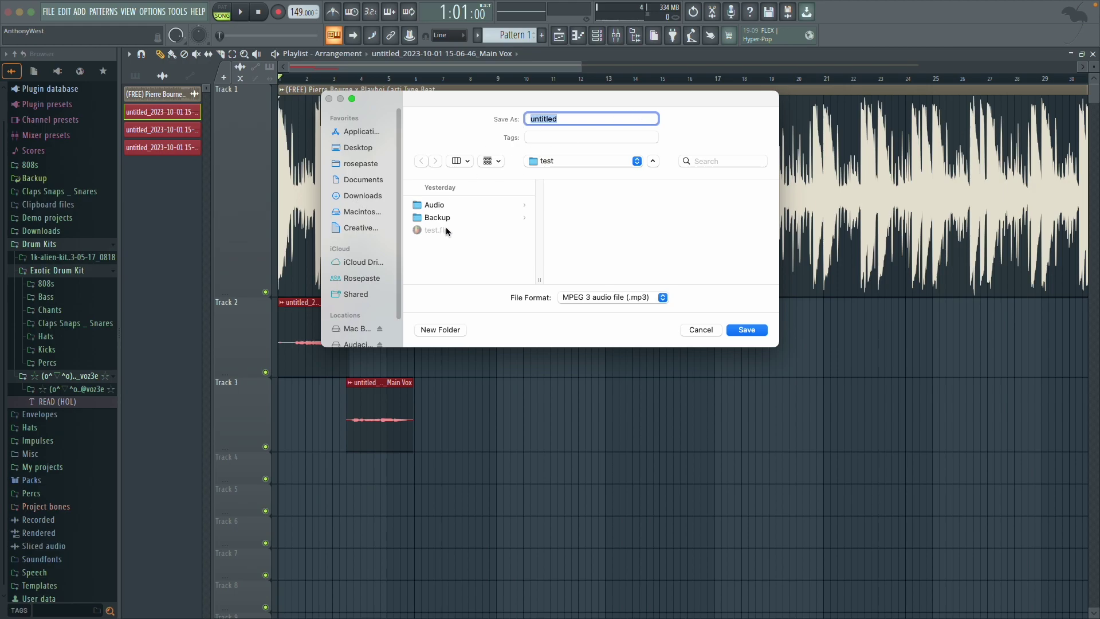
pyautogui.write('tutrpois')
pyautogui.moveTo(569, 118); pyautogui.dragTo(526, 118)
pyautogui.click(578, 114)
pyautogui.click(747, 329)
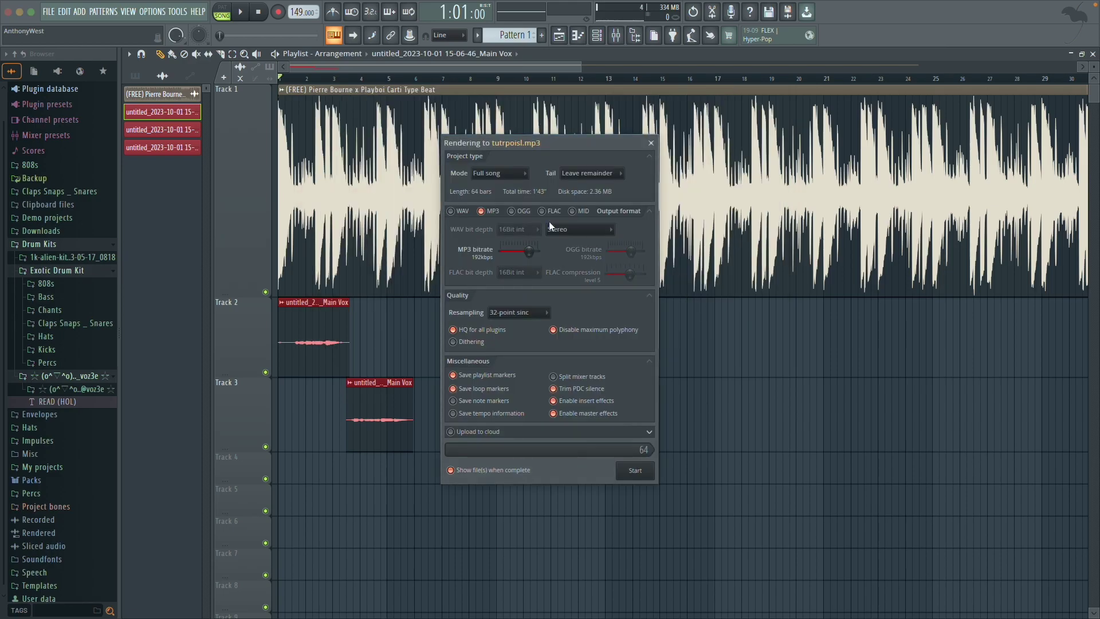
# - Enable WAV alongside MP3 as the render's output formats and close the render settings without starting the render
pyautogui.moveTo(538, 150); pyautogui.dragTo(589, 136)
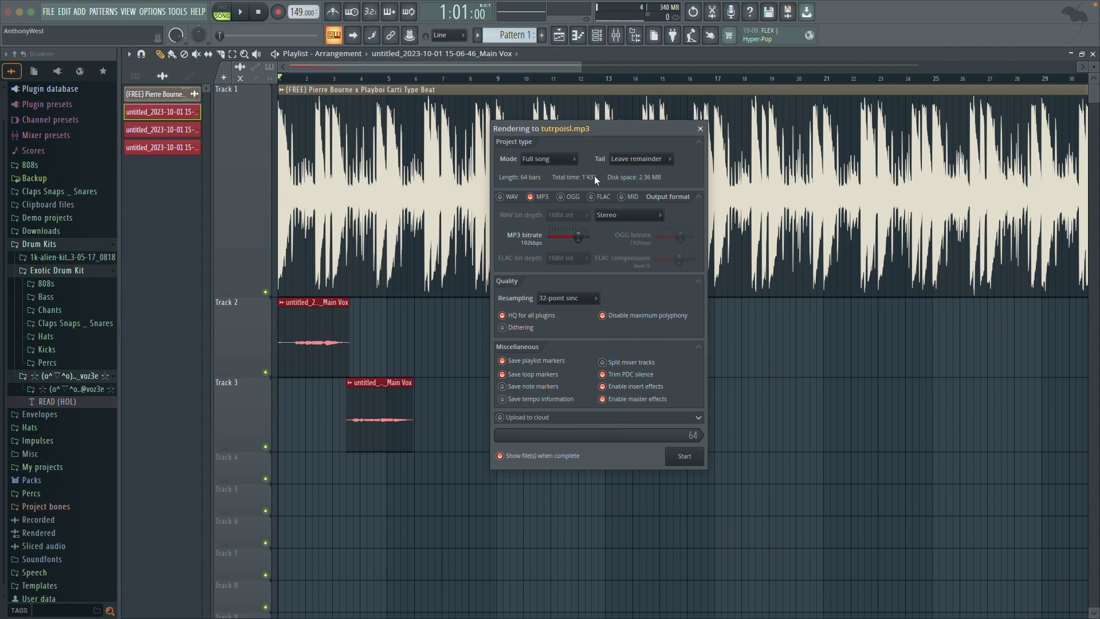
pyautogui.click(510, 198)
pyautogui.click(532, 198)
pyautogui.click(533, 198)
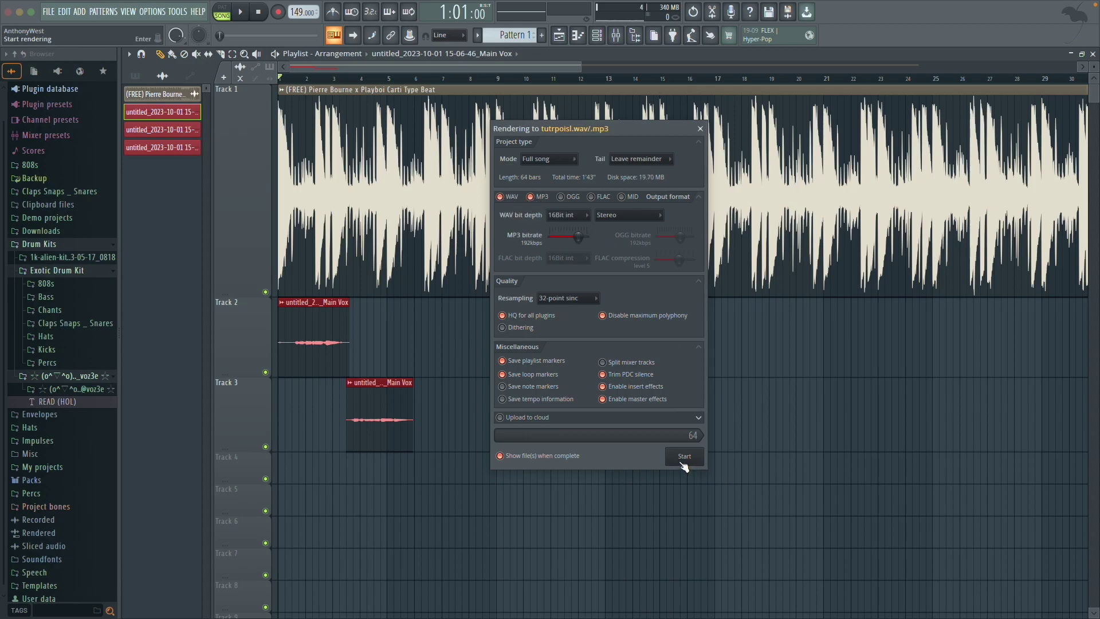
pyautogui.click(699, 128)
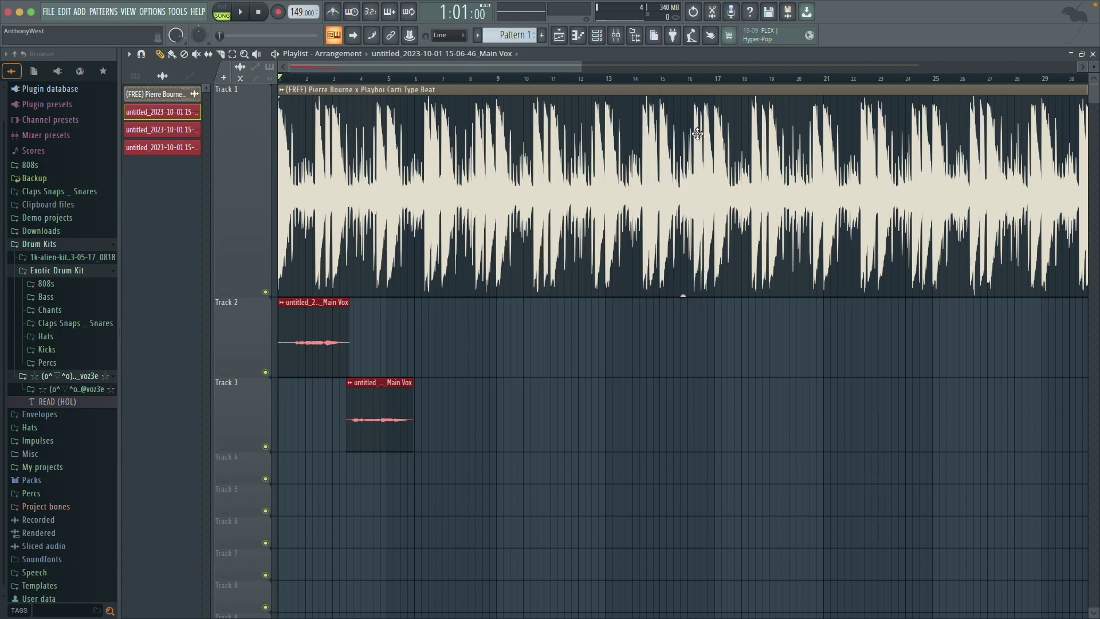
pyautogui.scroll(-4, 764, 73)
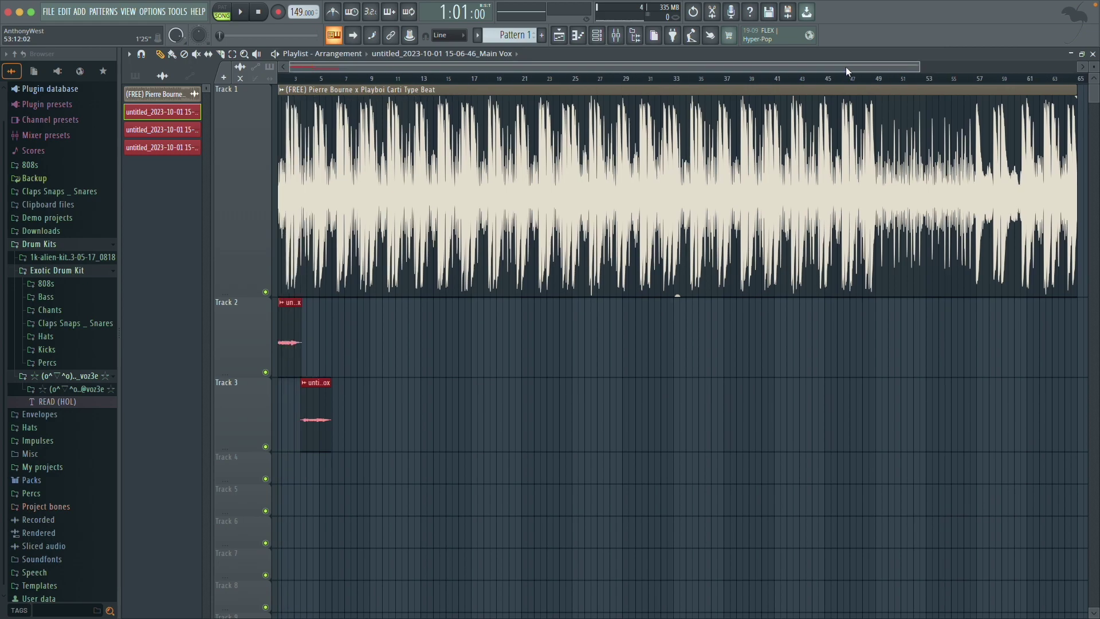
pyautogui.moveTo(845, 67); pyautogui.dragTo(822, 66)
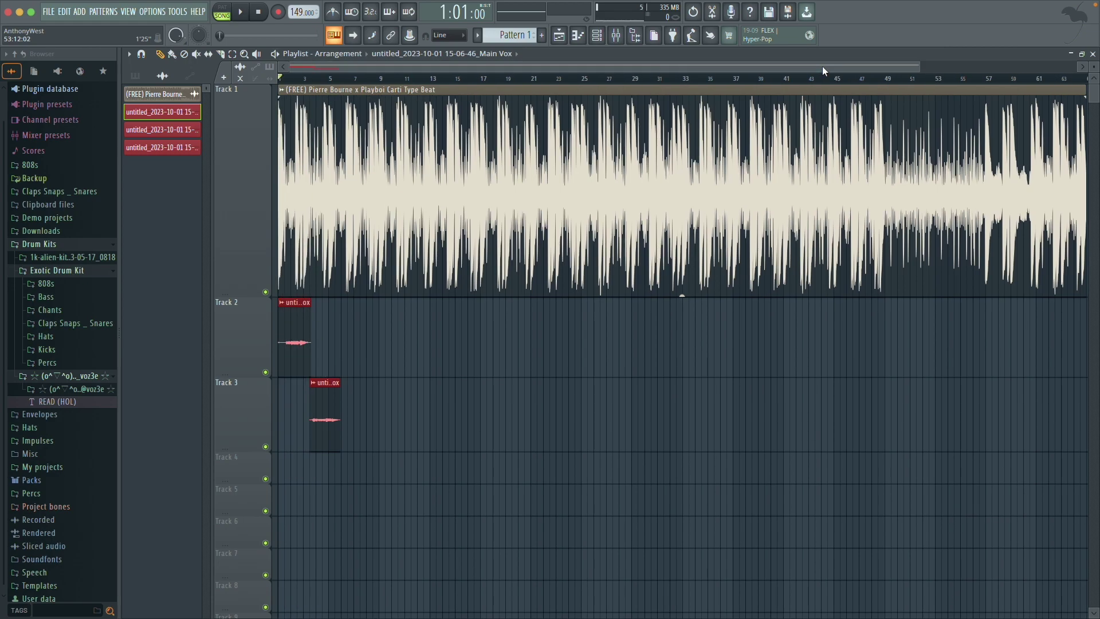